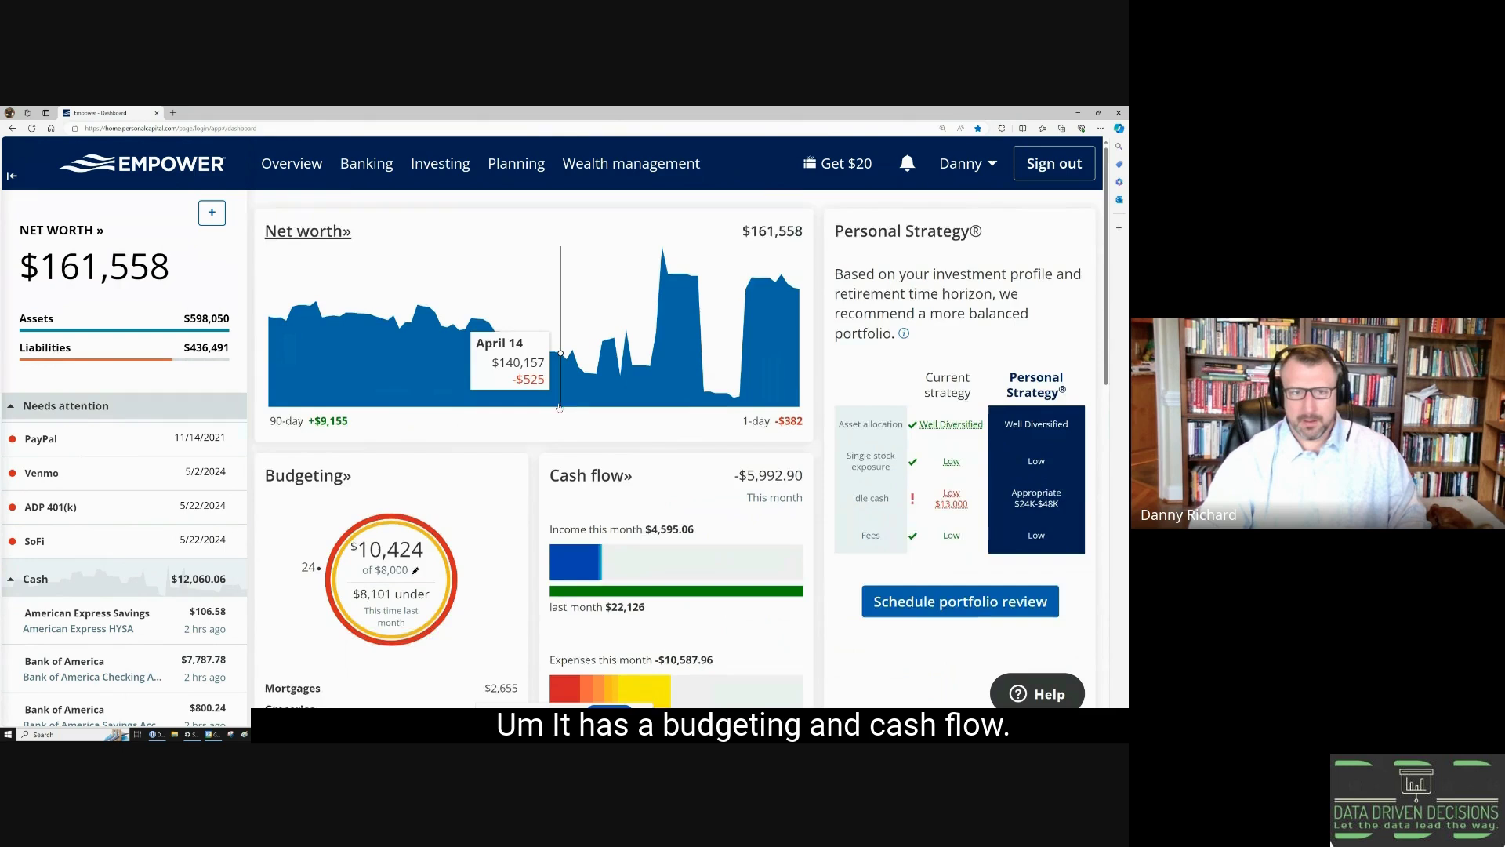
Open the detailed Cash flow page and view this month's Income breakdown.
scroll(455, 429, down, 1)
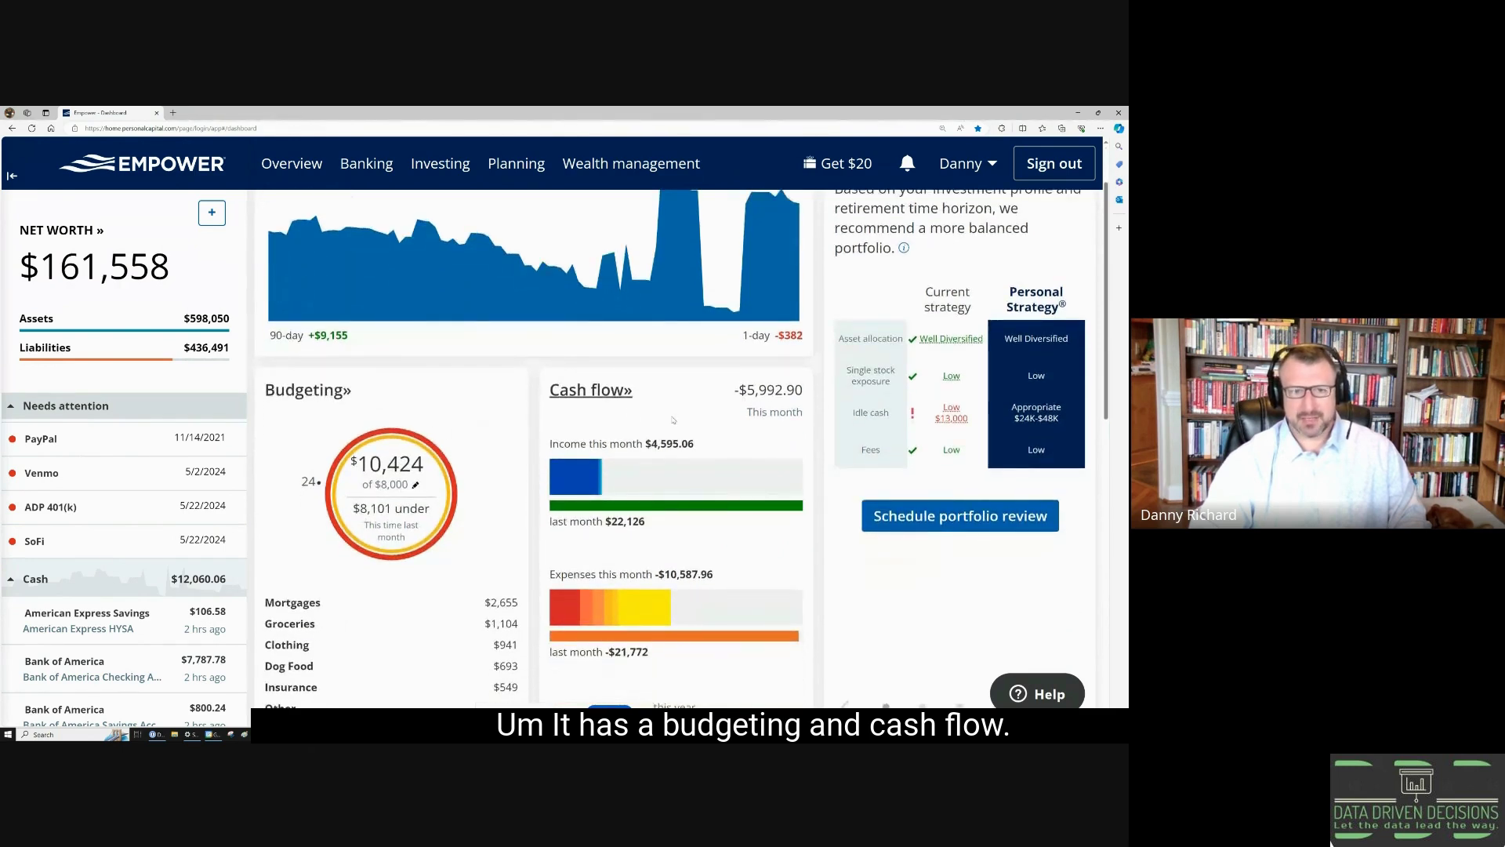
scroll(637, 420, down, 1)
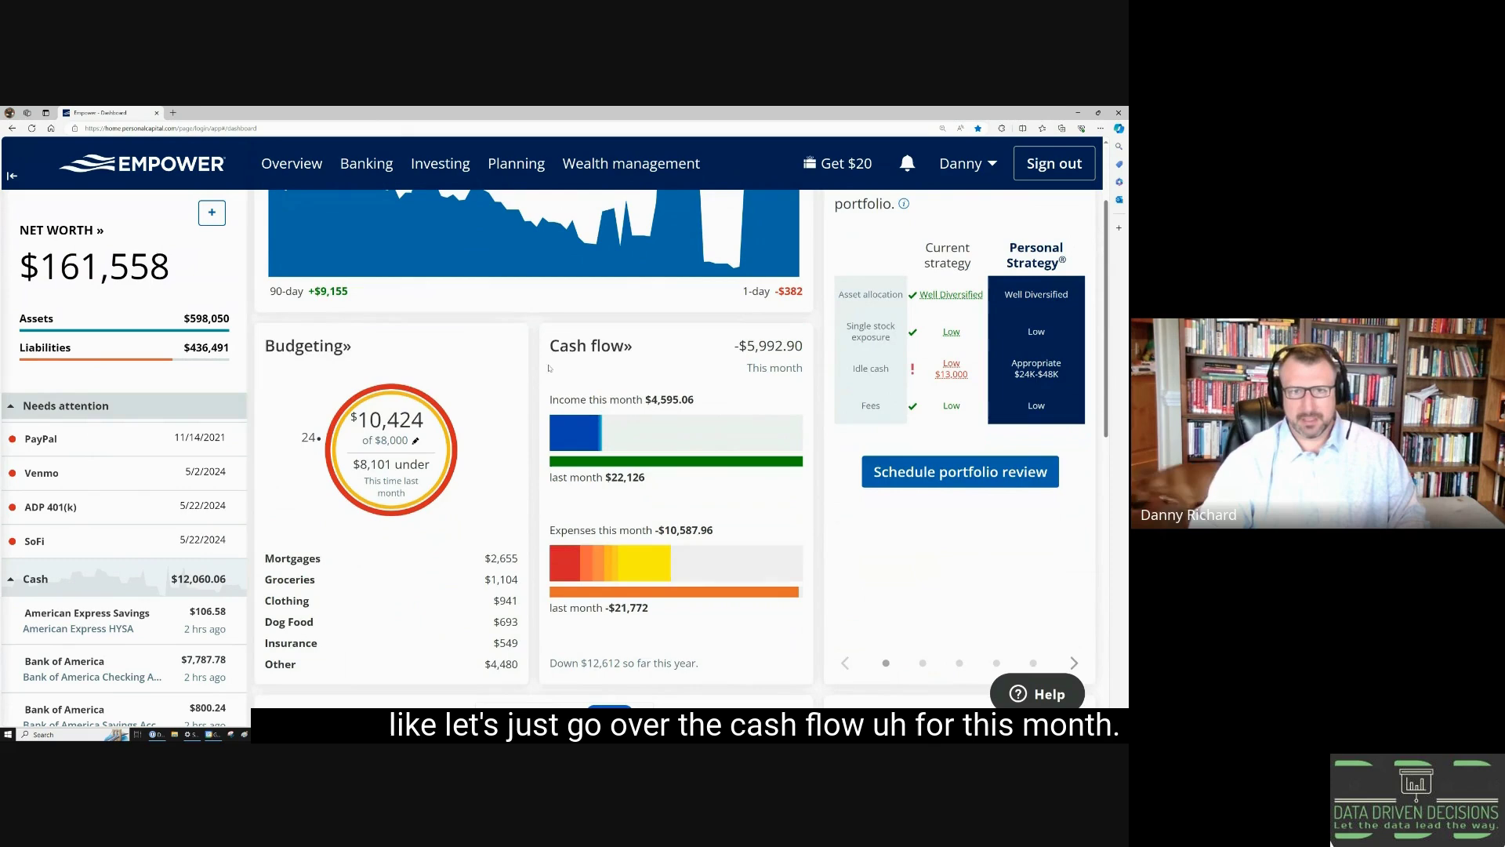
click(573, 348)
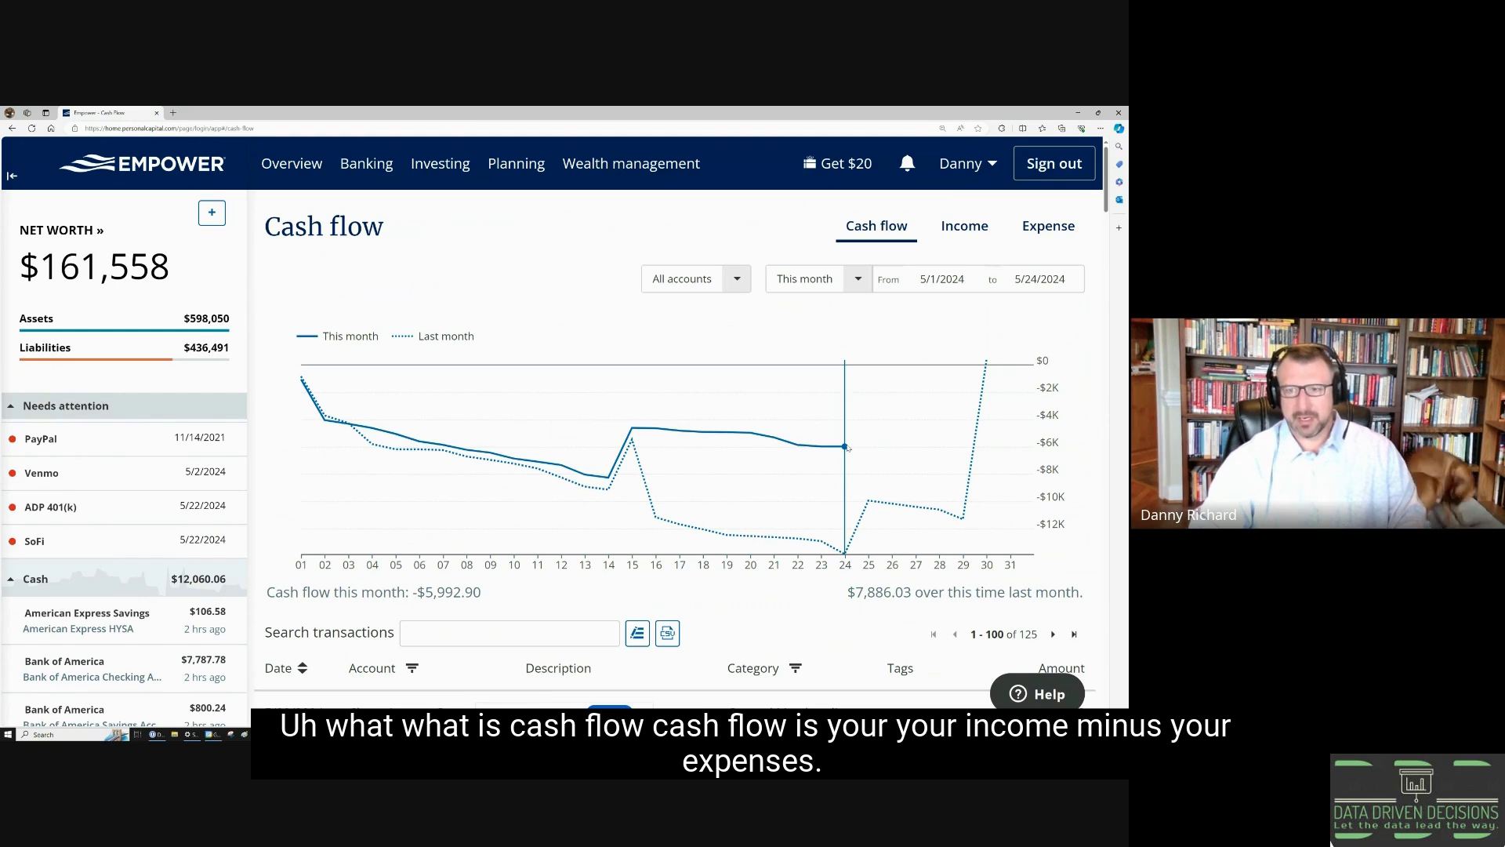
click(954, 229)
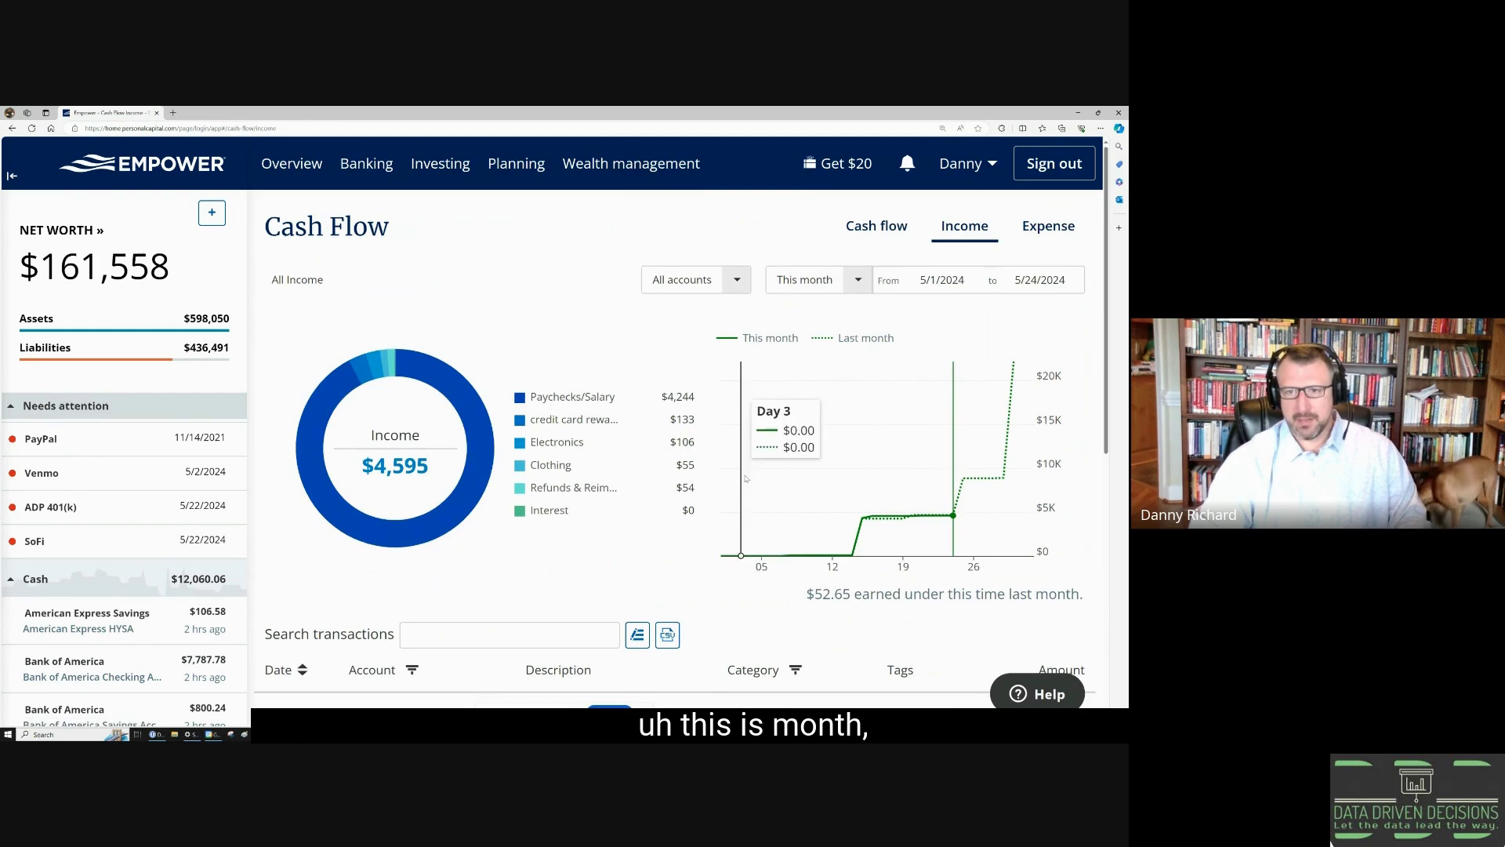
mouse_move(904, 531)
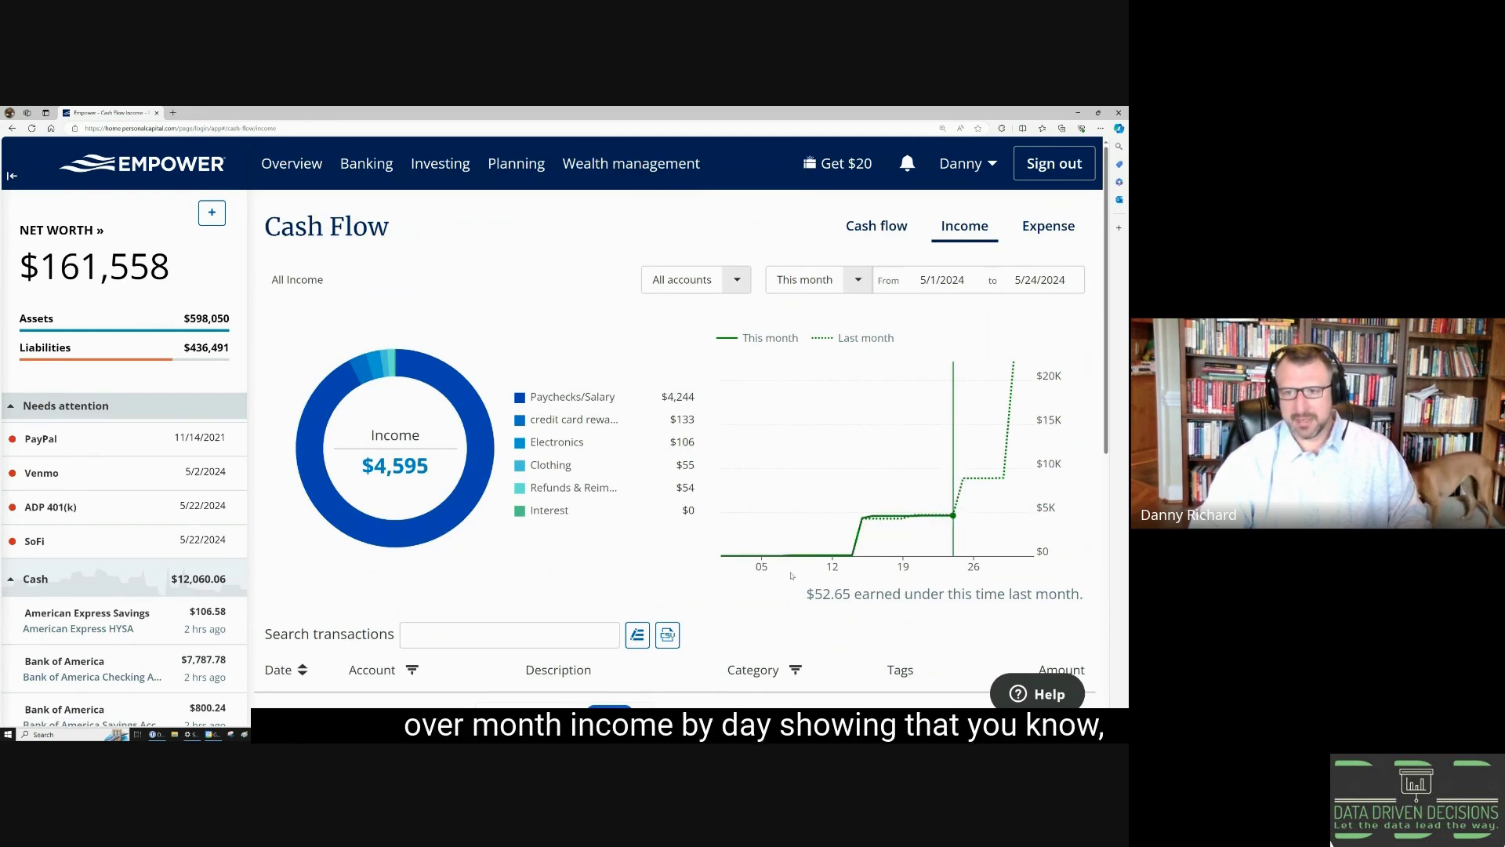
click(864, 528)
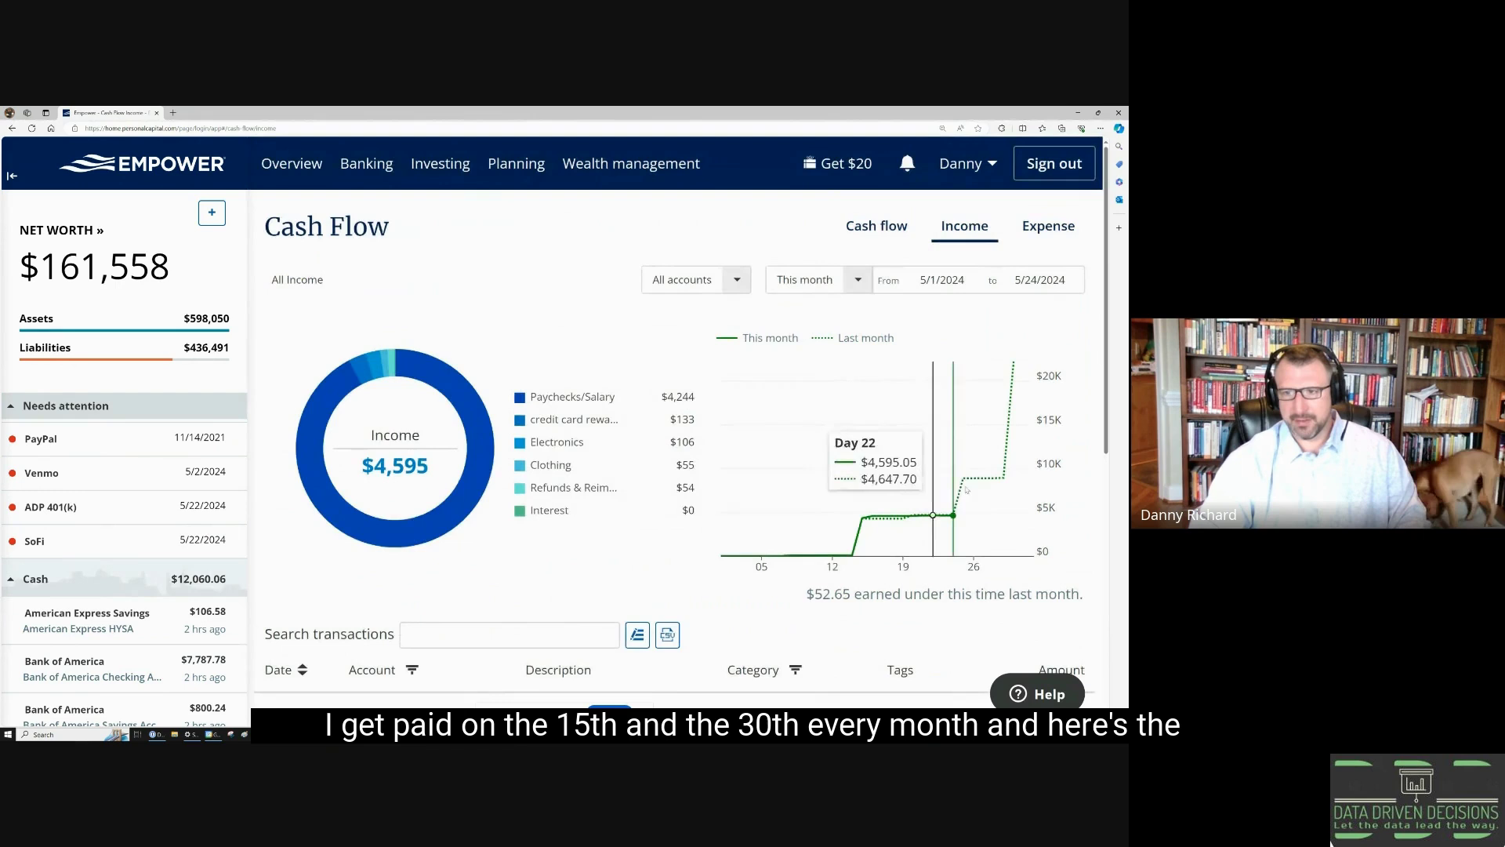
Review this month's Expense breakdown, then return to the overall Cash flow chart.
click(1041, 227)
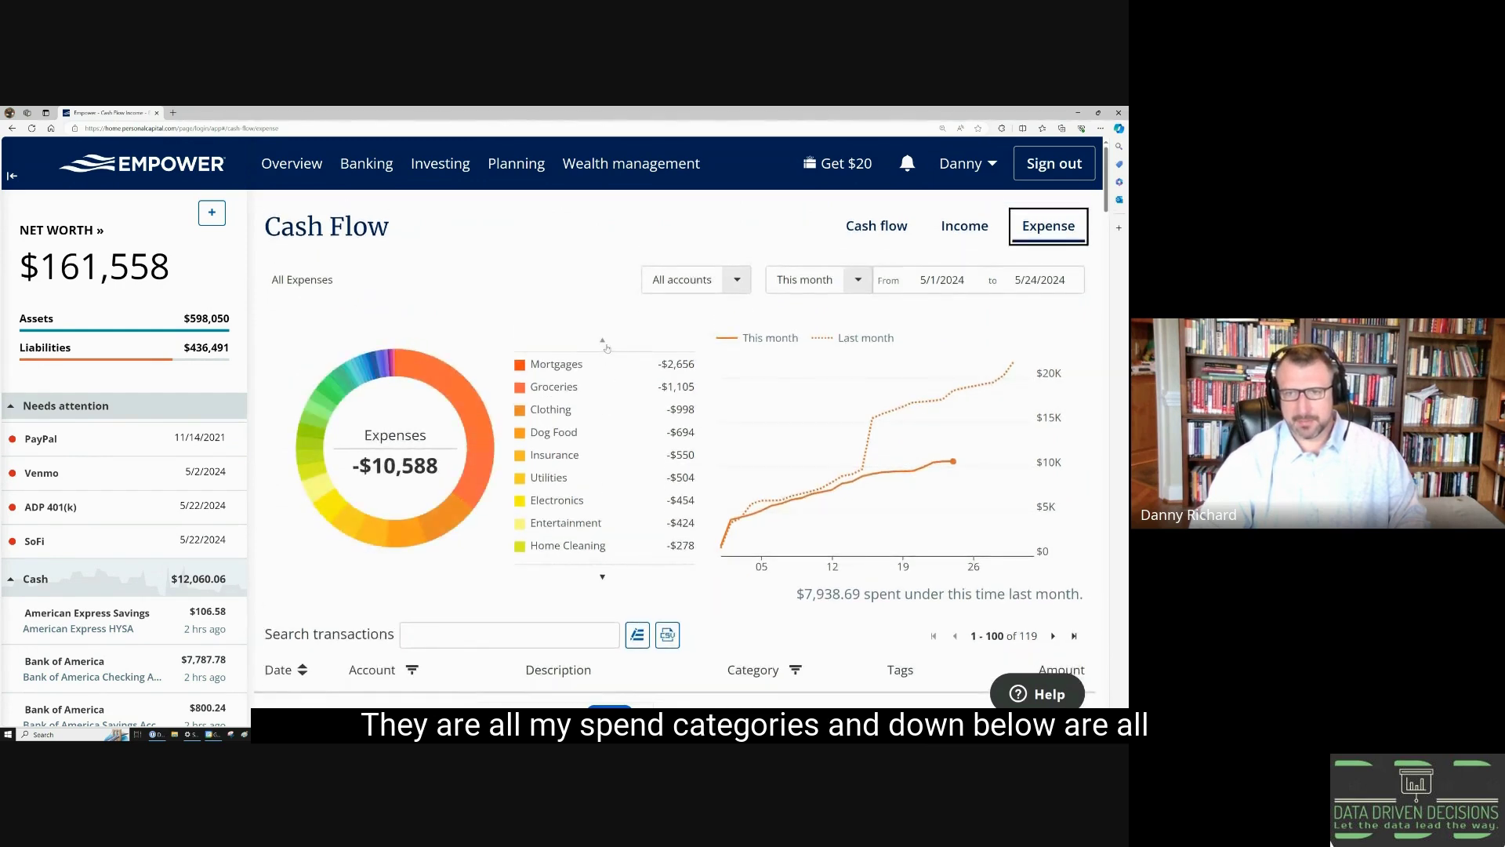
scroll(606, 392, down, 3)
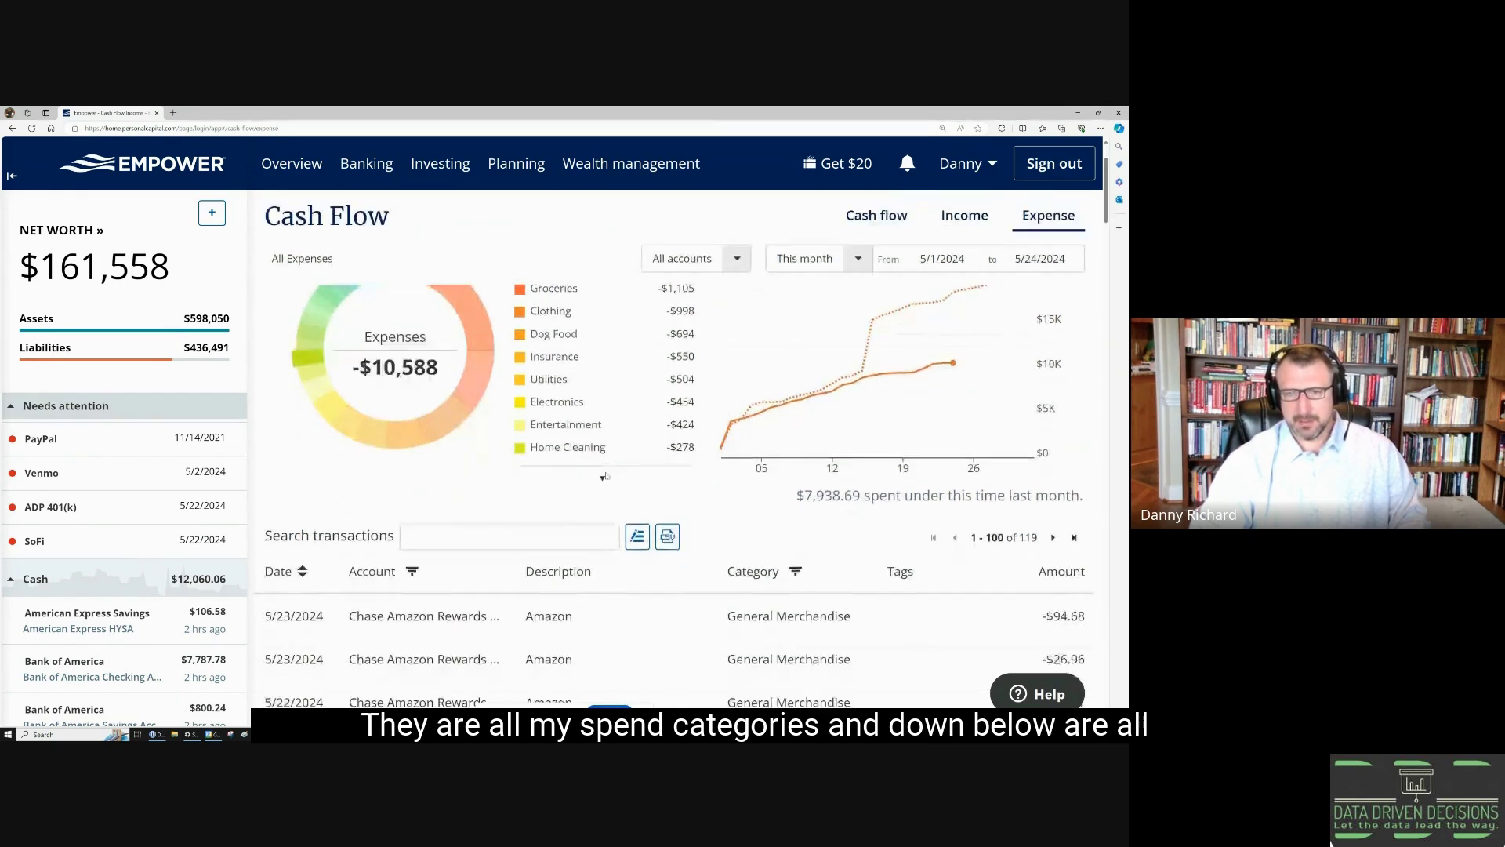
scroll(606, 475, down, 2)
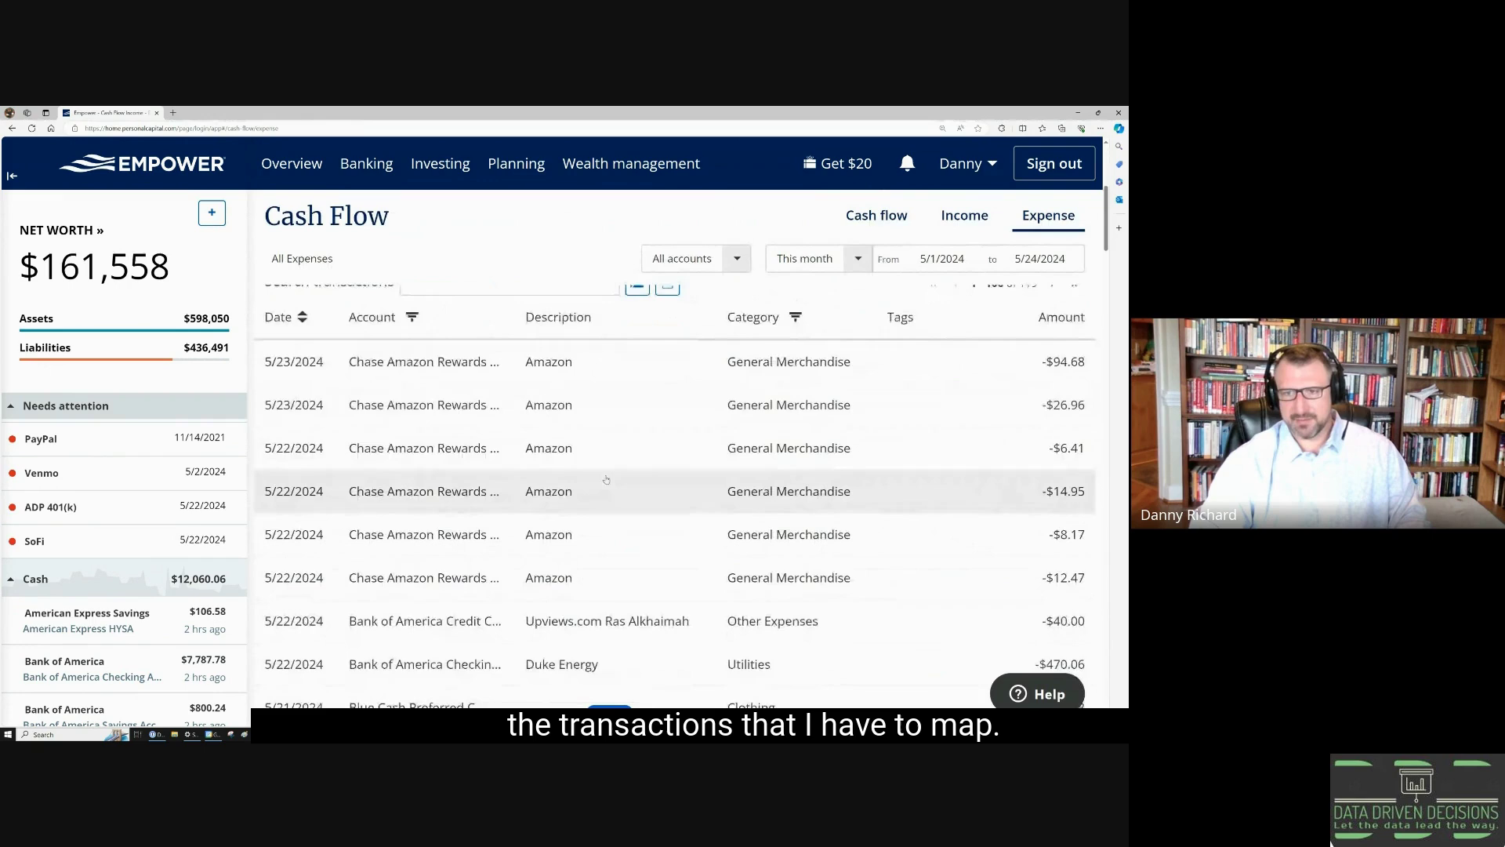
scroll(606, 478, up, 4)
scroll(606, 470, up, 1)
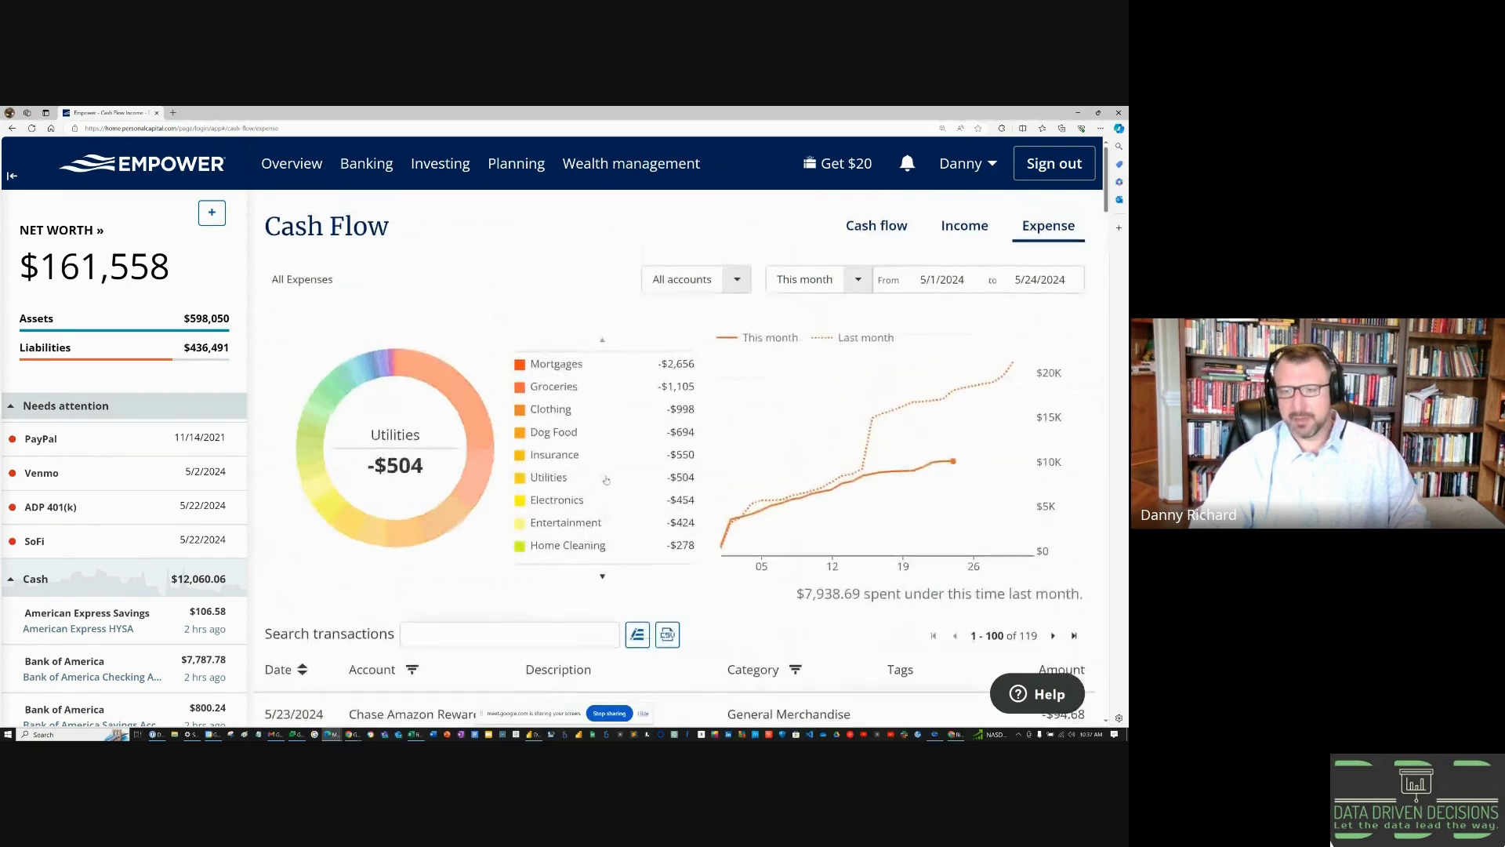
click(878, 227)
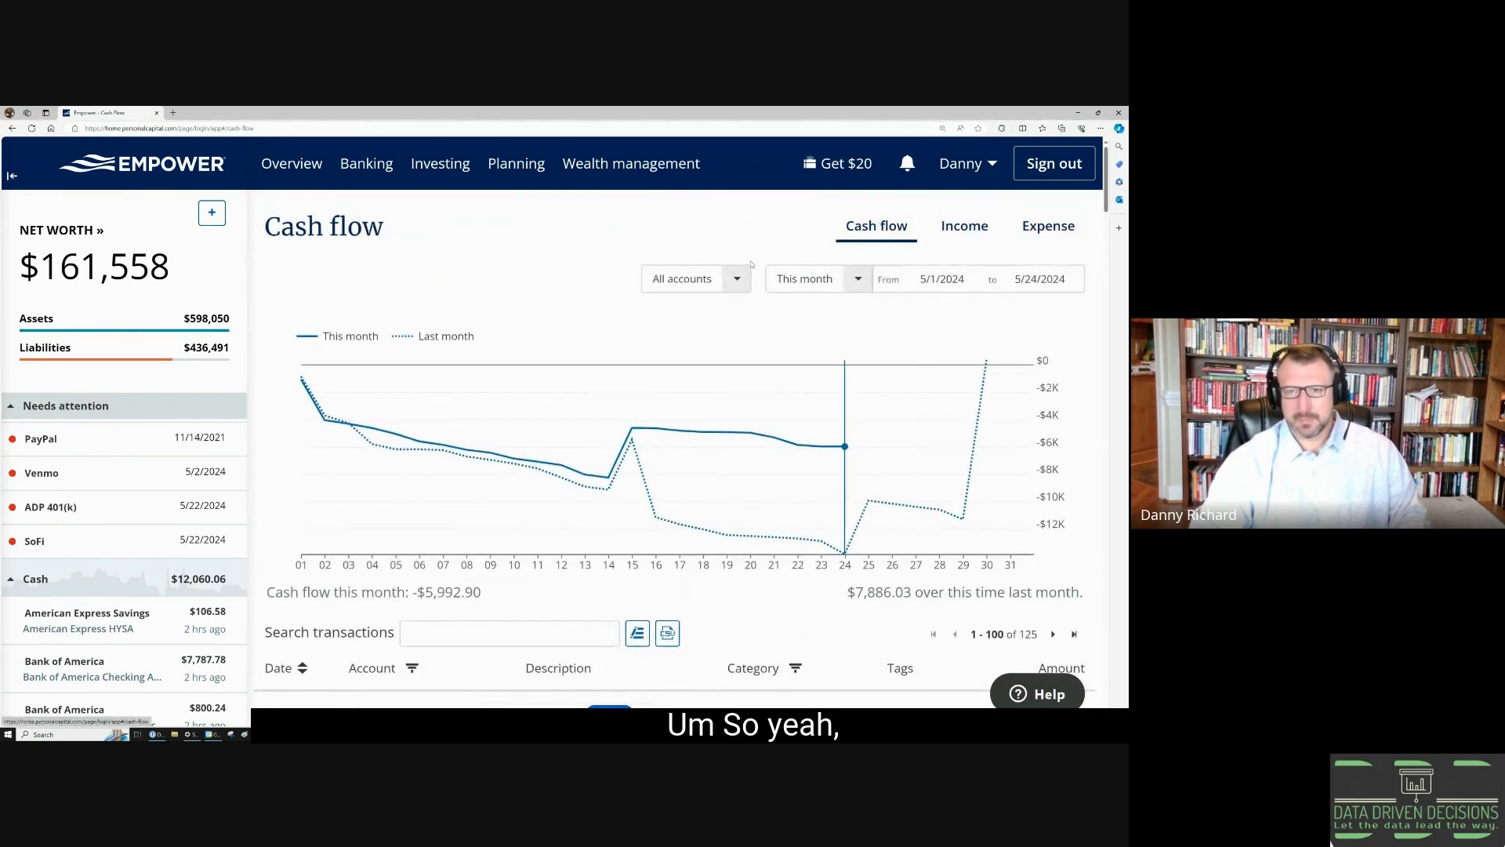
Choose Budgeting from the Banking menu and scroll through this month's category and daily spending.
mouse_move(366, 163)
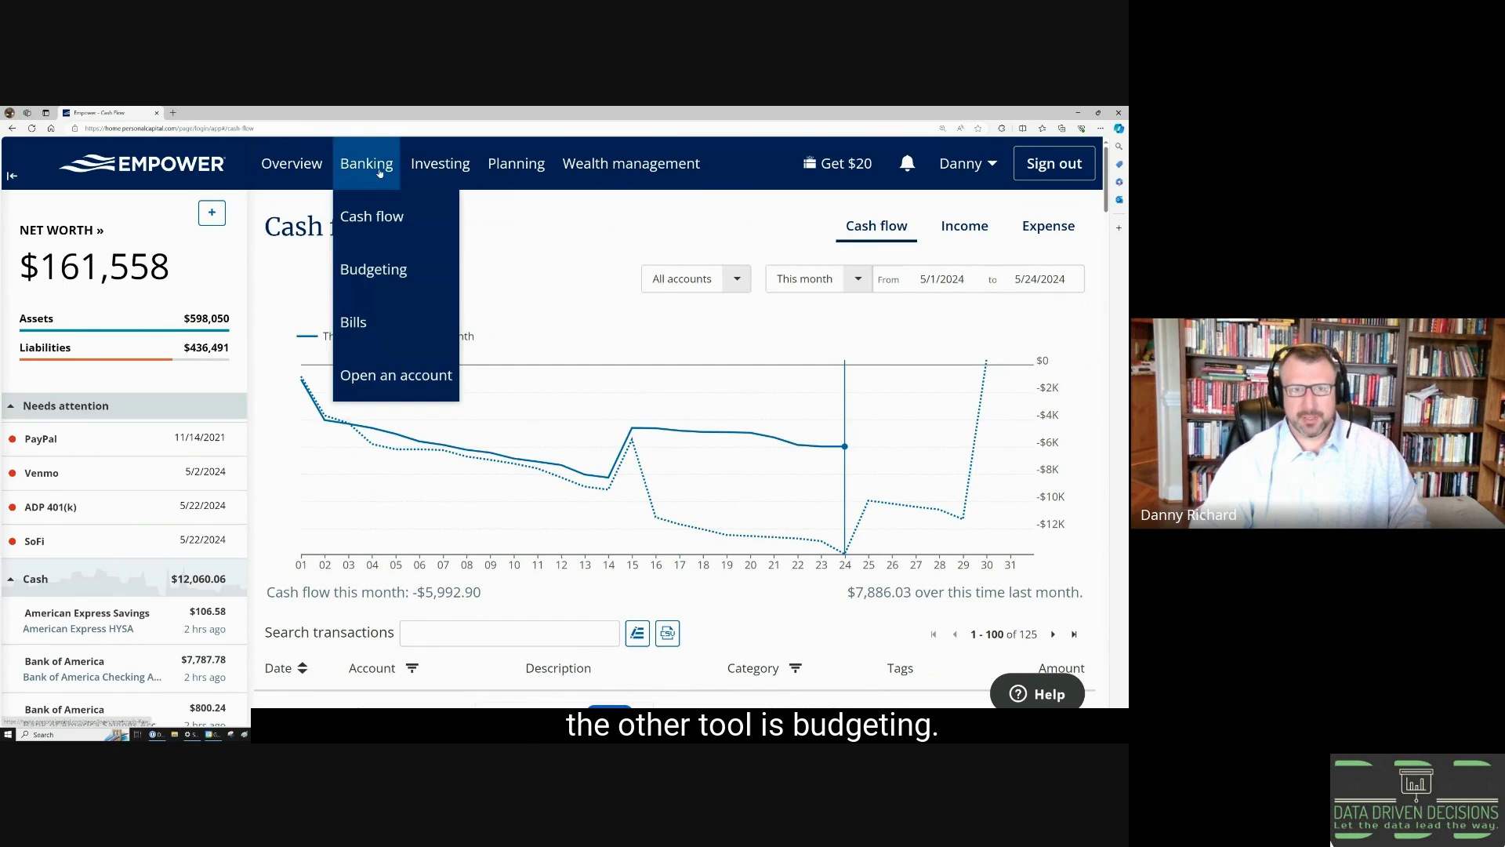
click(382, 268)
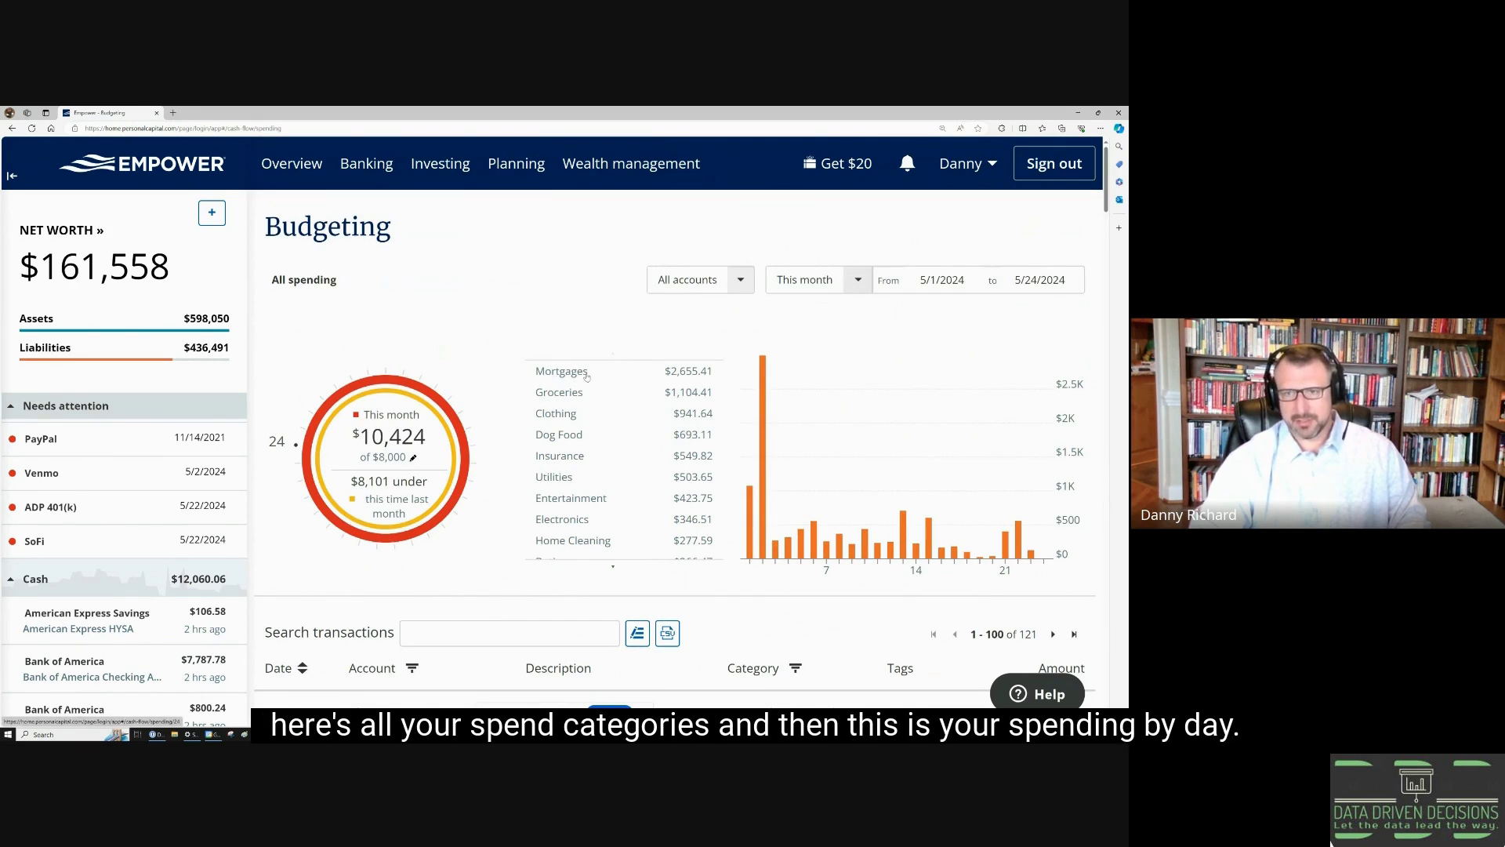
mouse_move(750, 541)
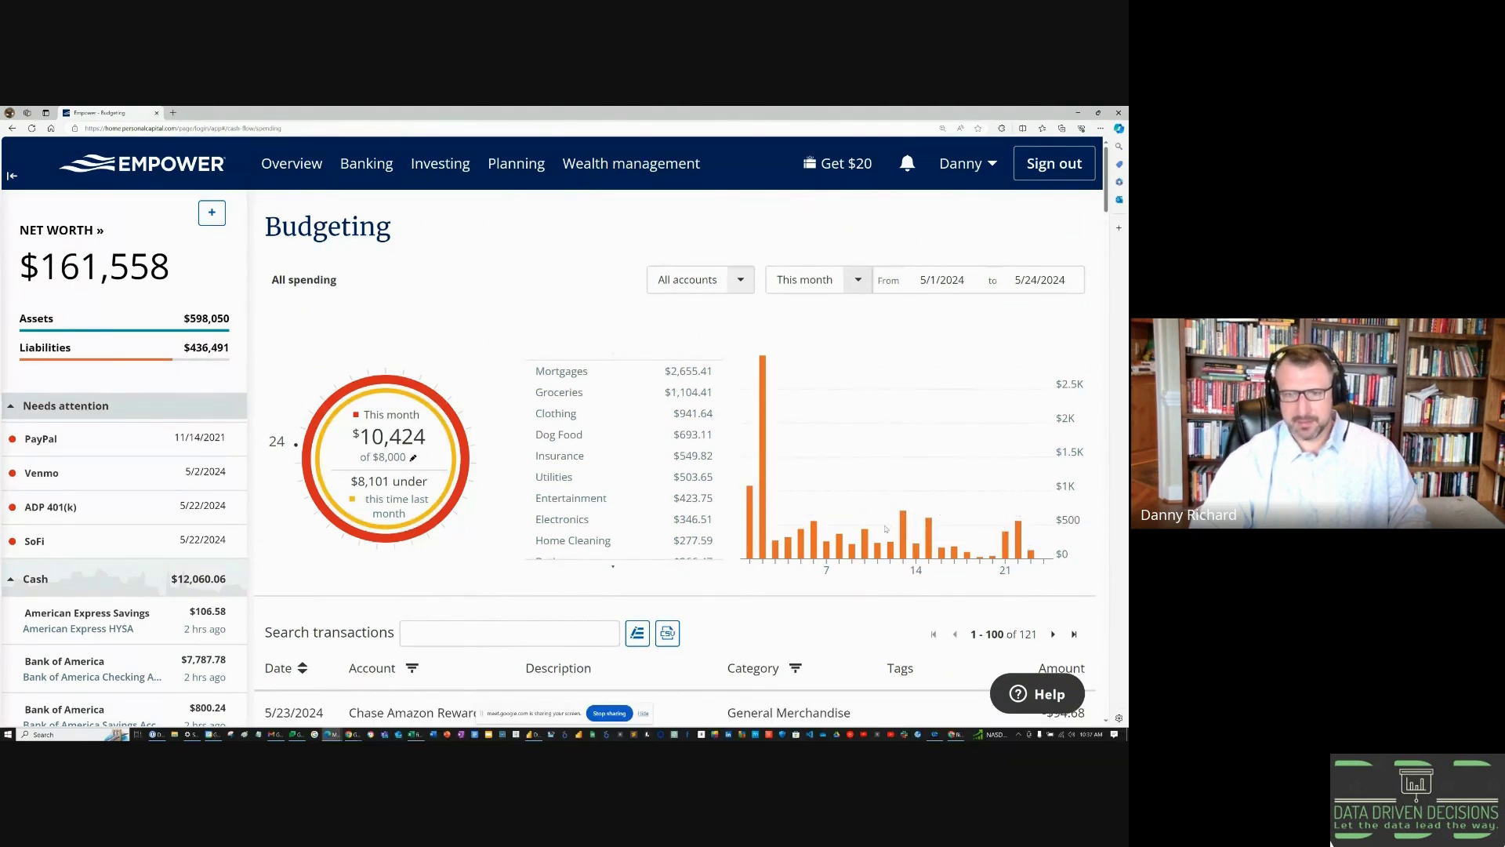
scroll(886, 529, down, 3)
scroll(540, 311, up, 3)
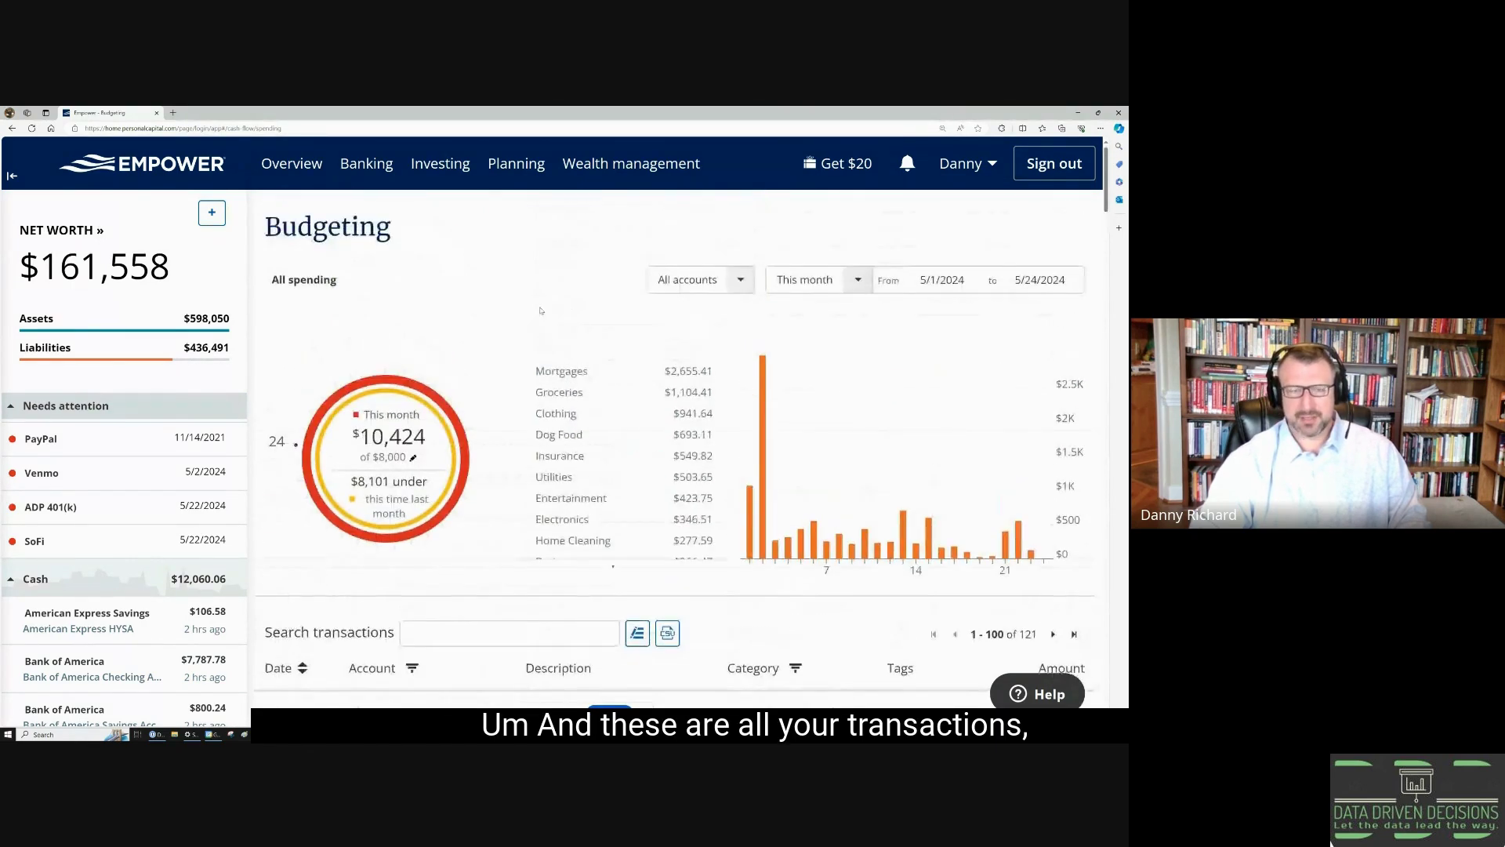
mouse_move(280, 166)
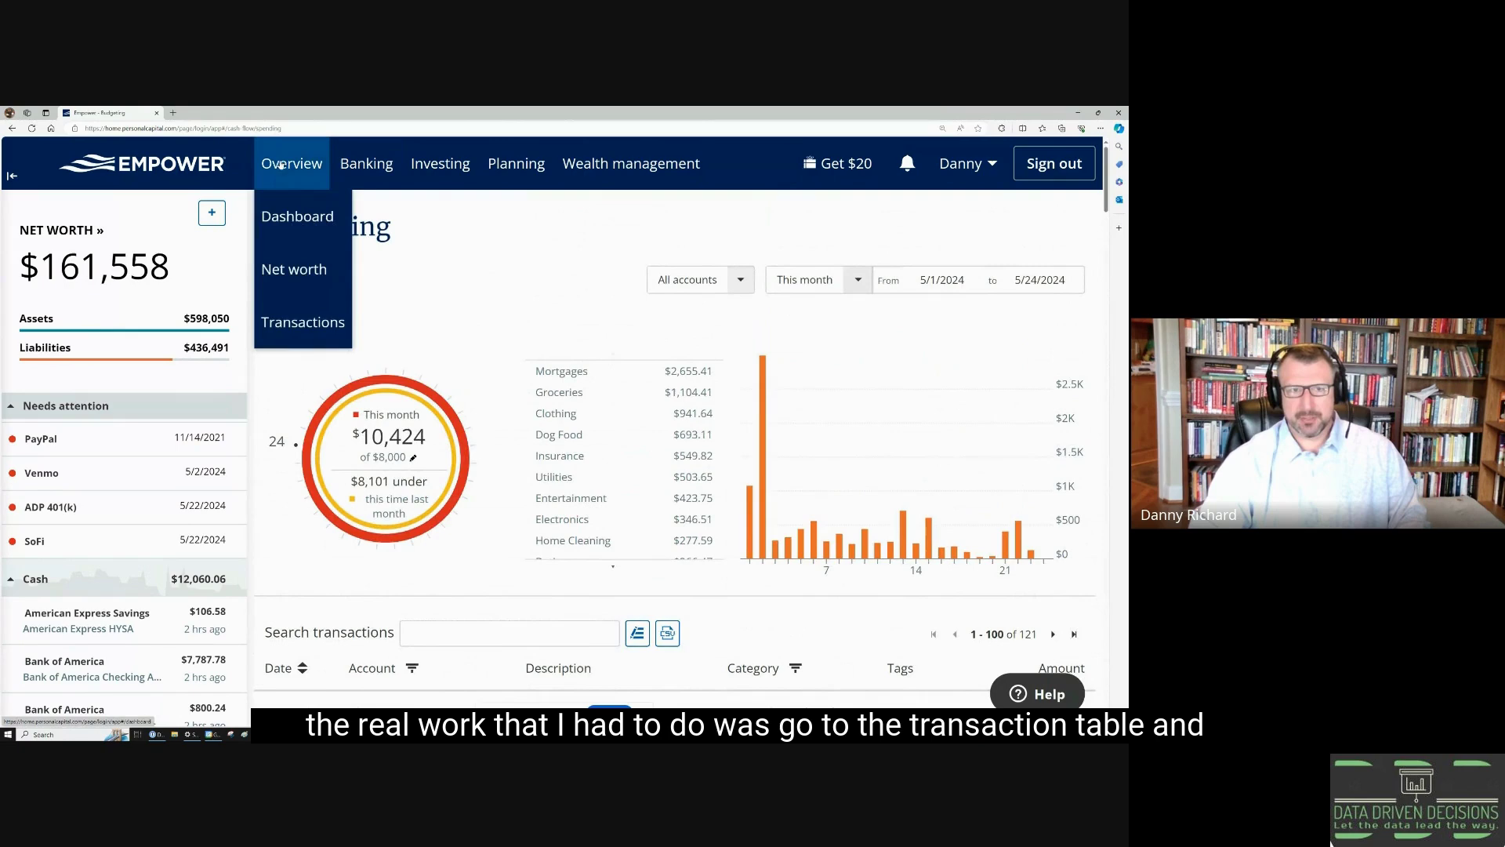
click(315, 321)
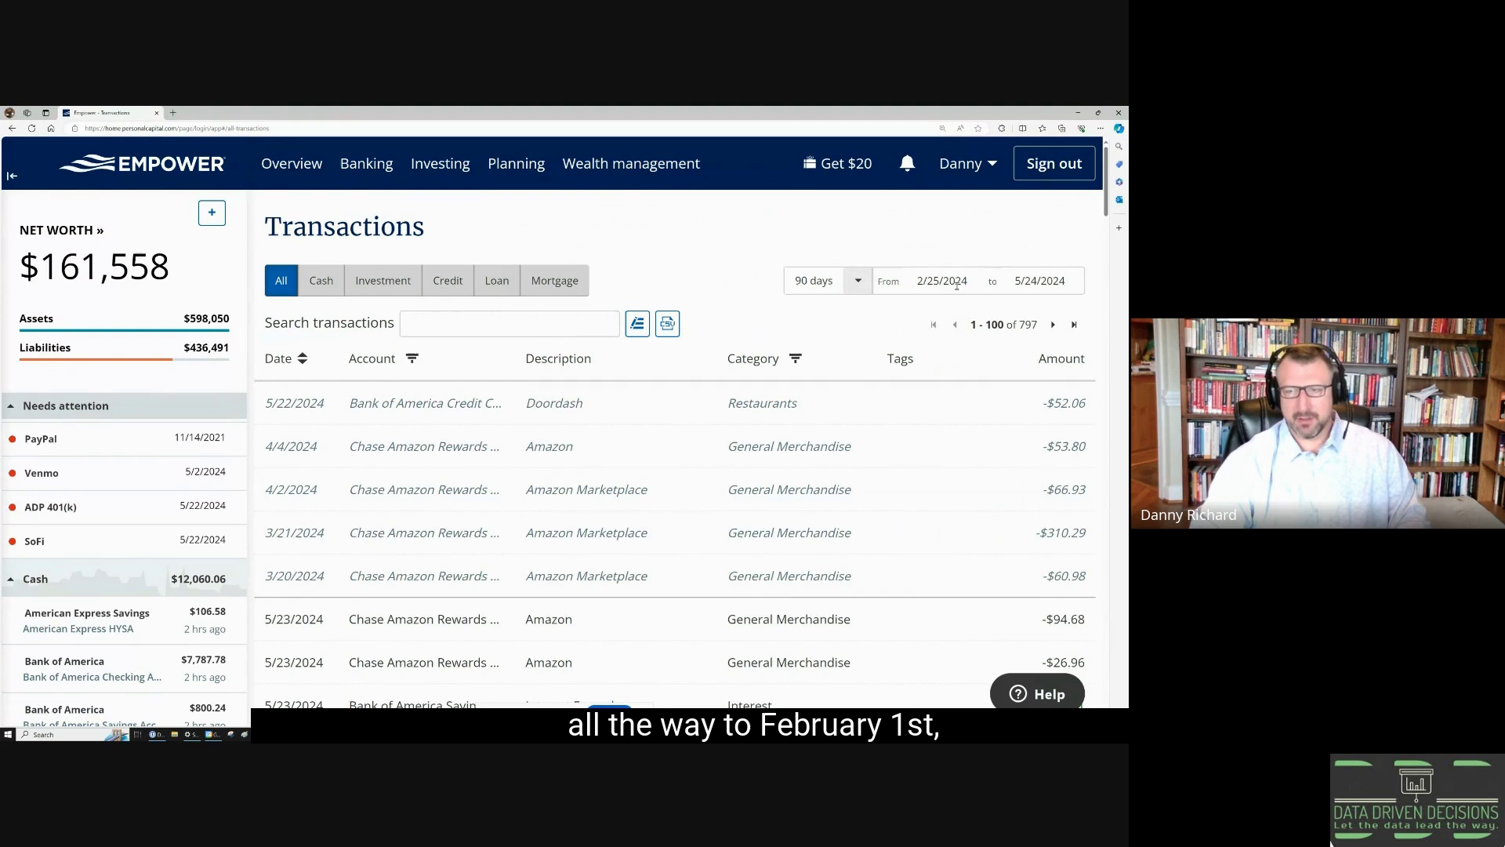
scroll(806, 412, down, 8)
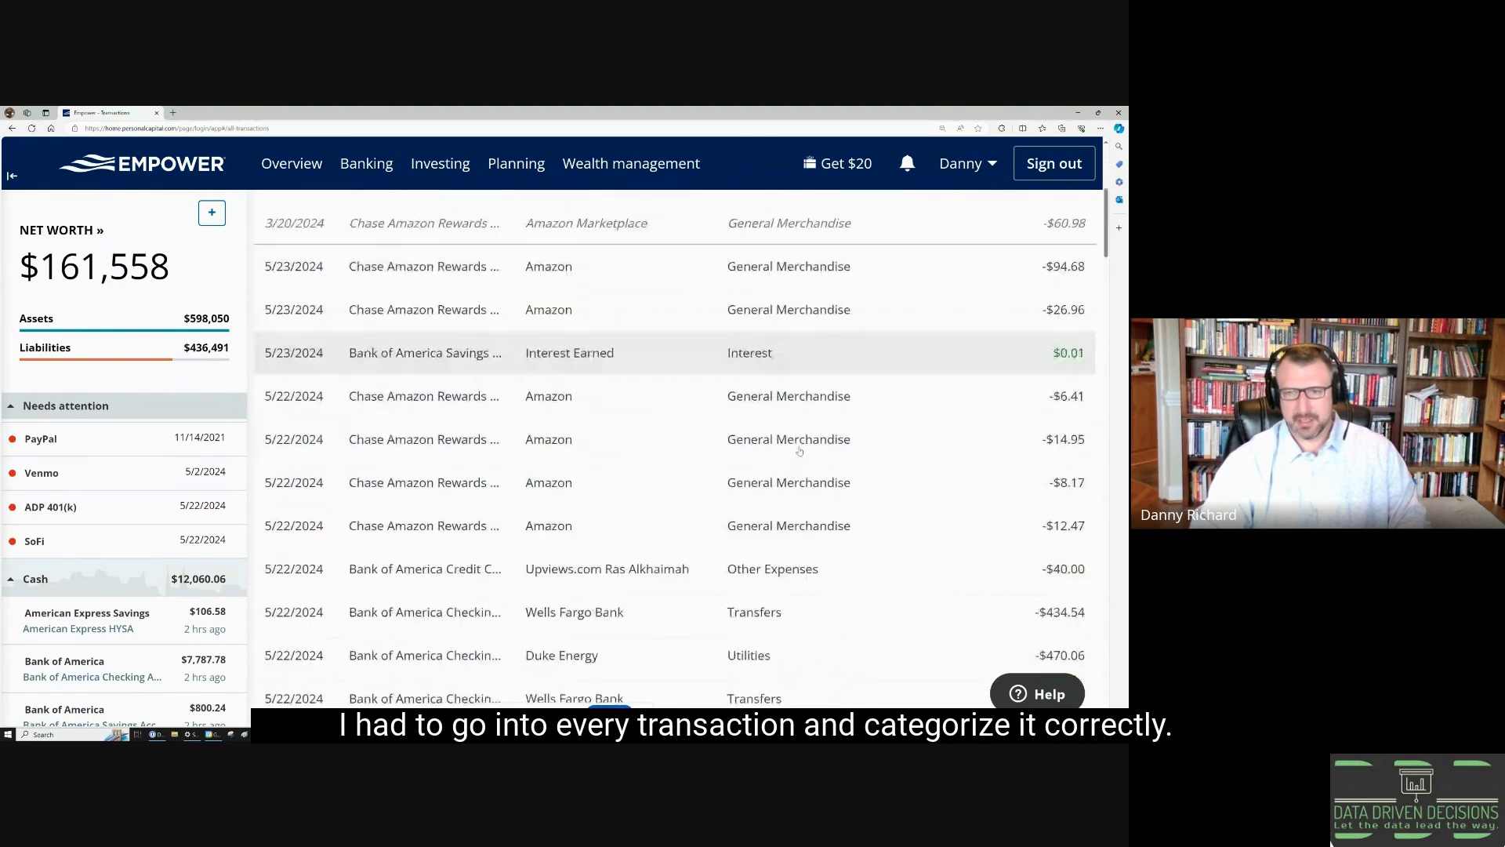
scroll(803, 460, down, 5)
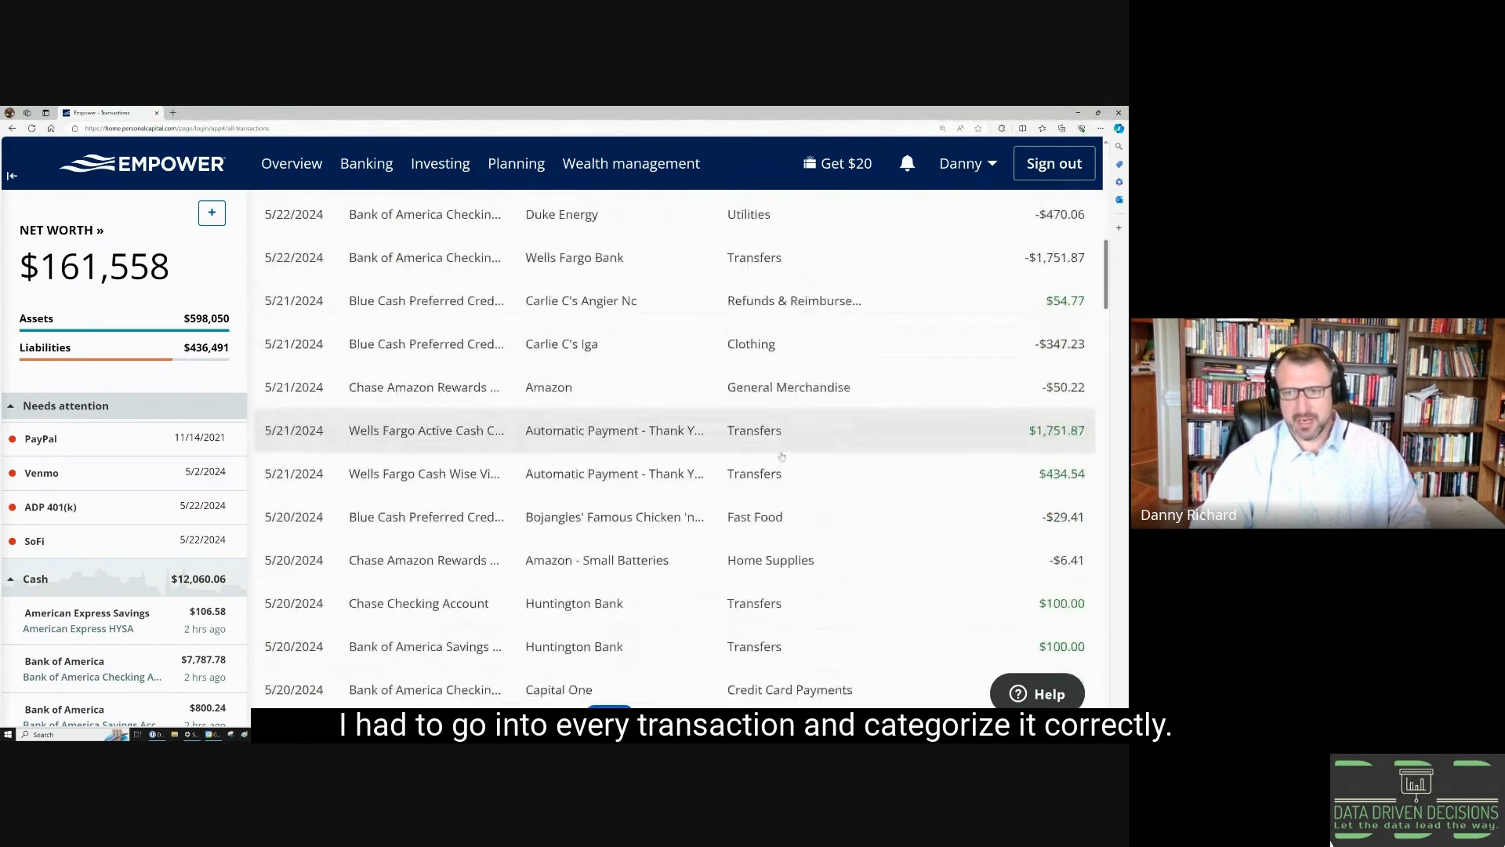
scroll(782, 457, down, 1)
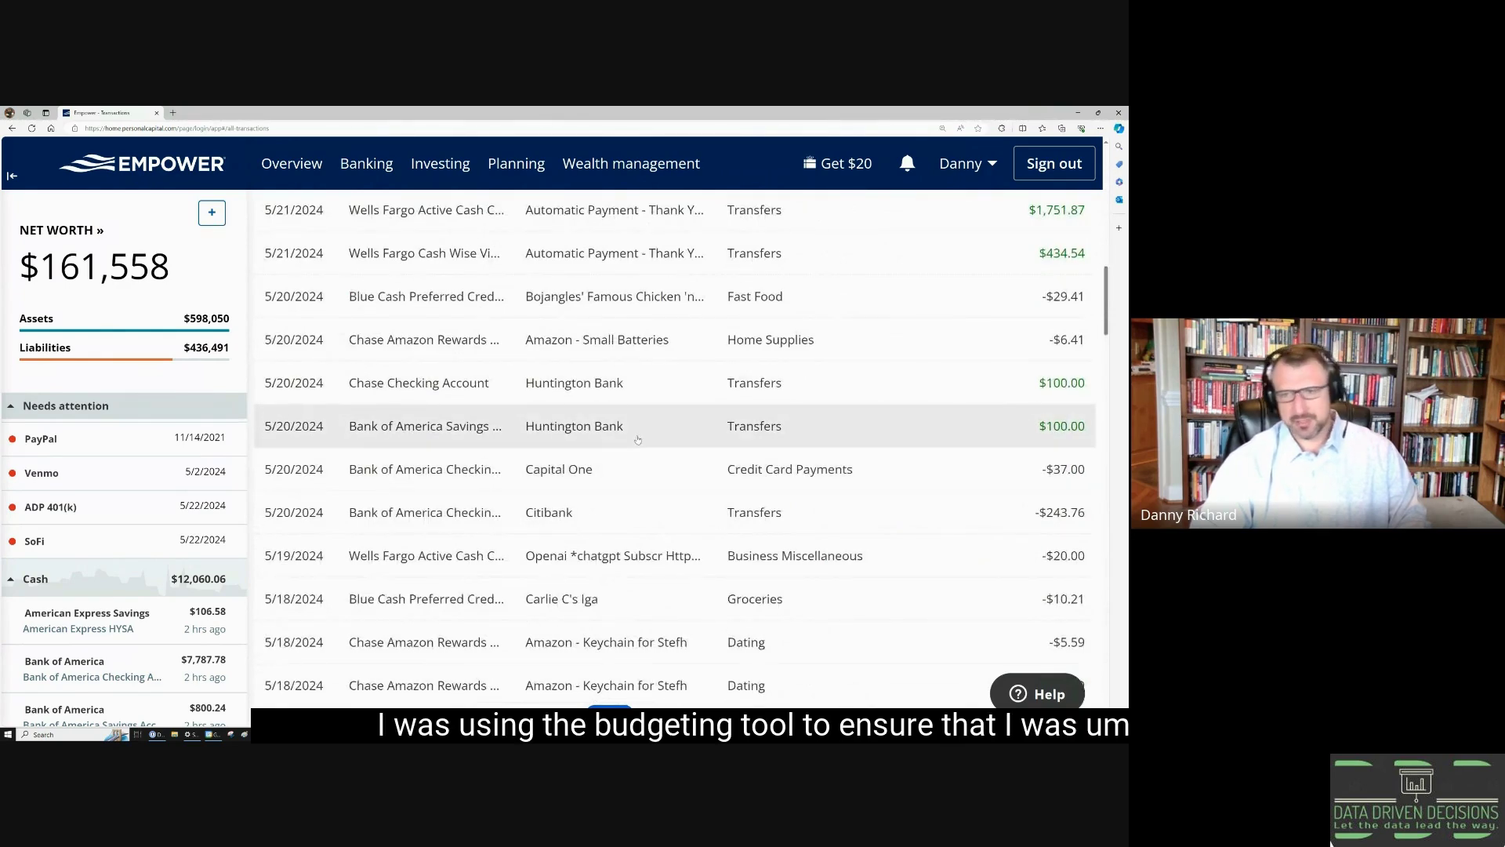
scroll(699, 449, down, 4)
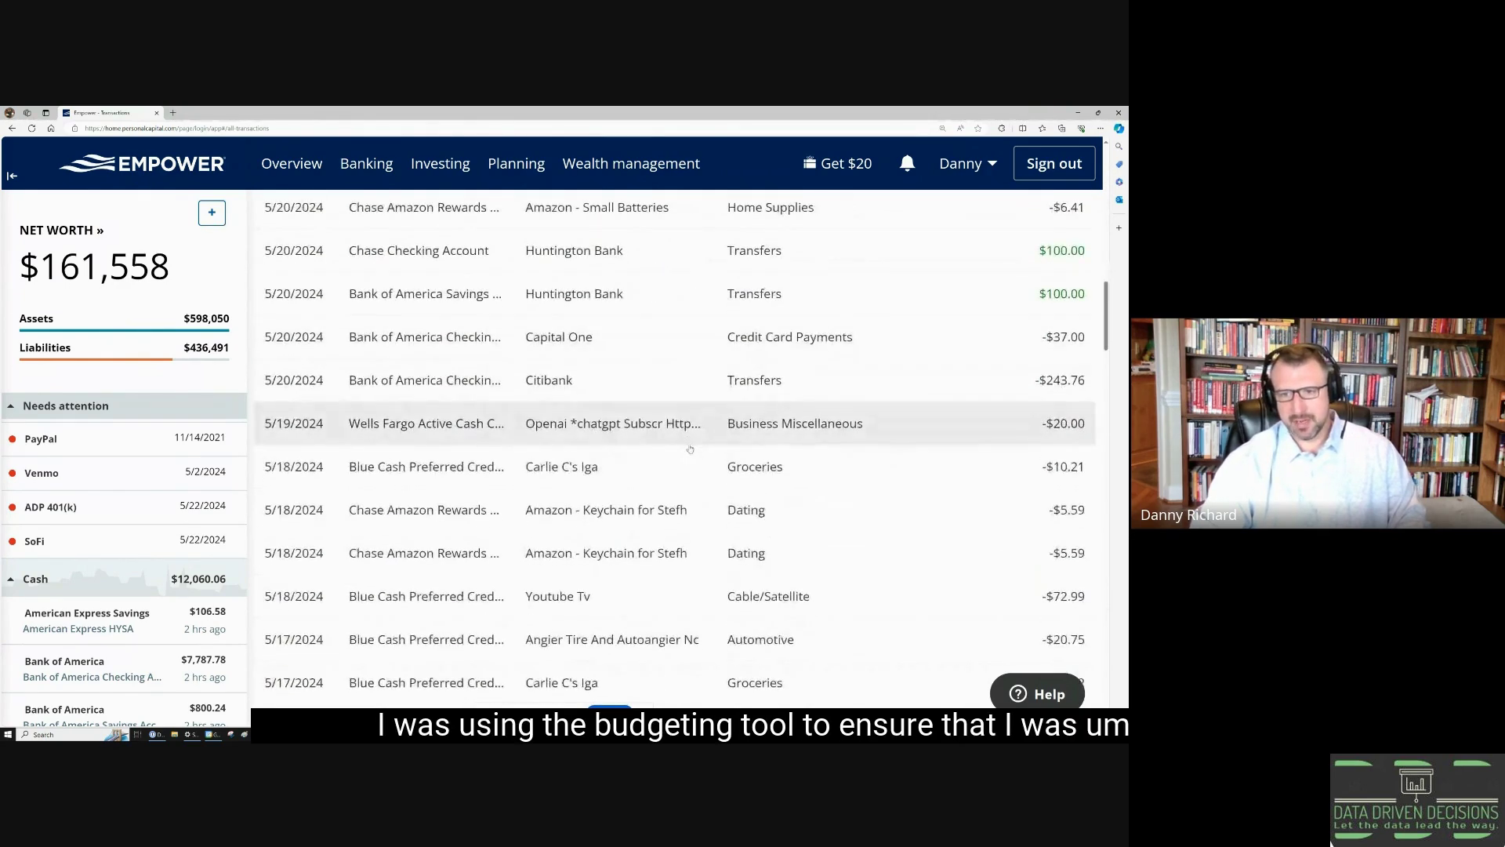
scroll(690, 449, down, 3)
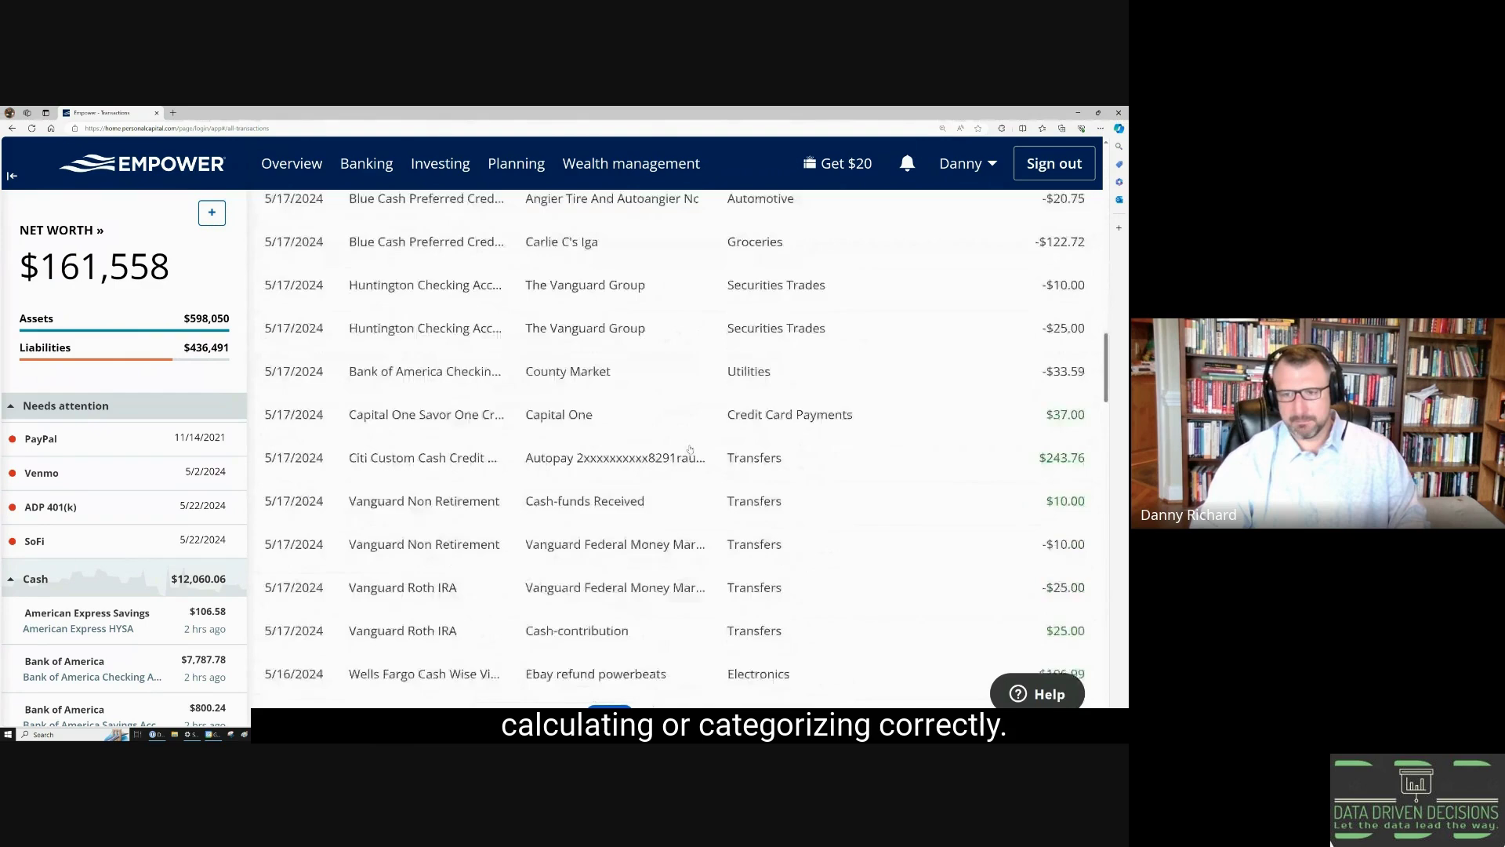
scroll(689, 449, down, 4)
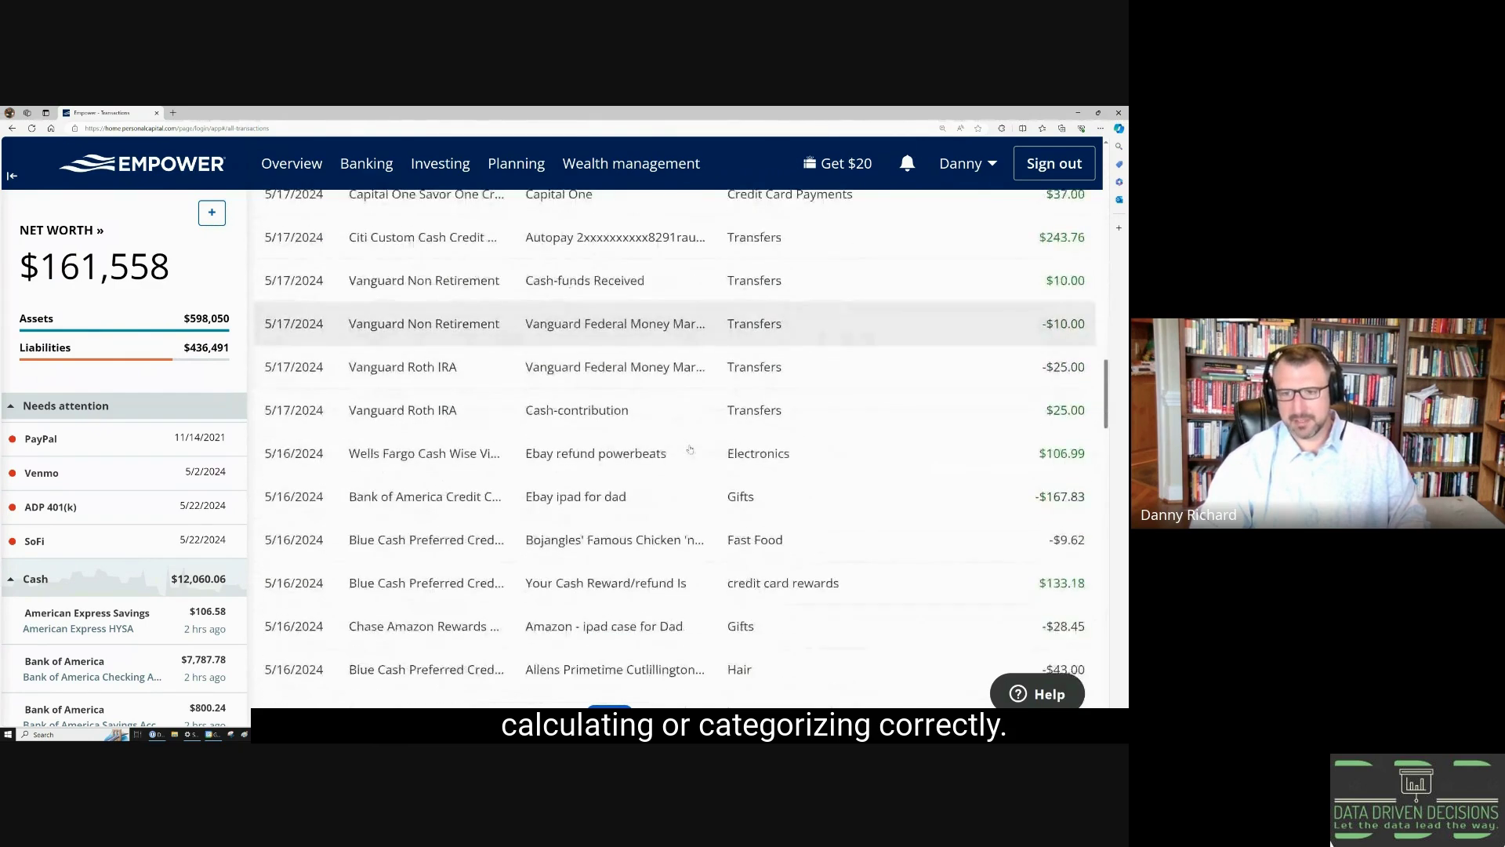
scroll(689, 448, down, 6)
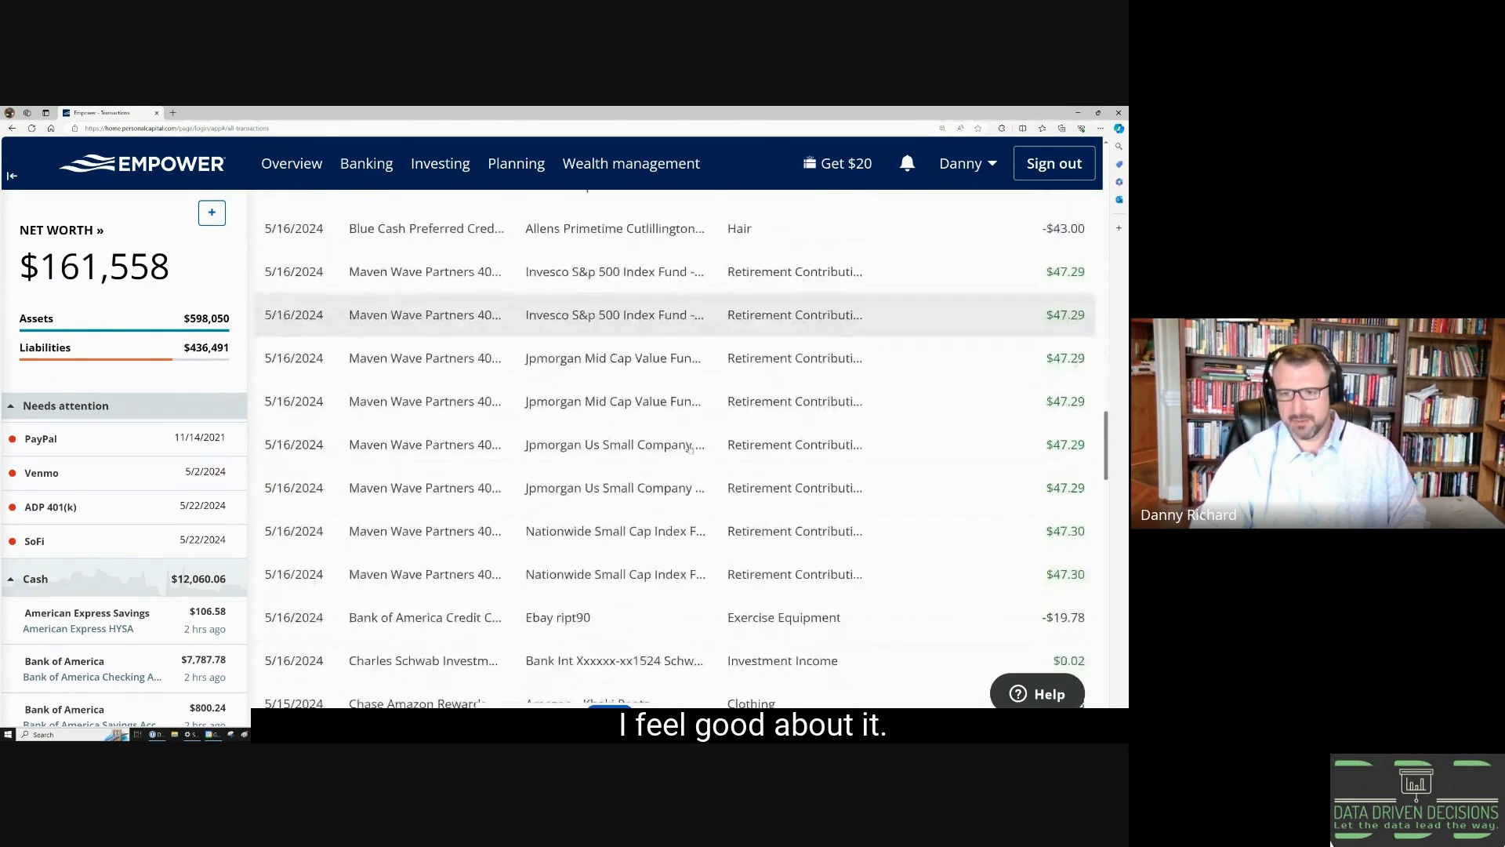
scroll(690, 449, down, 5)
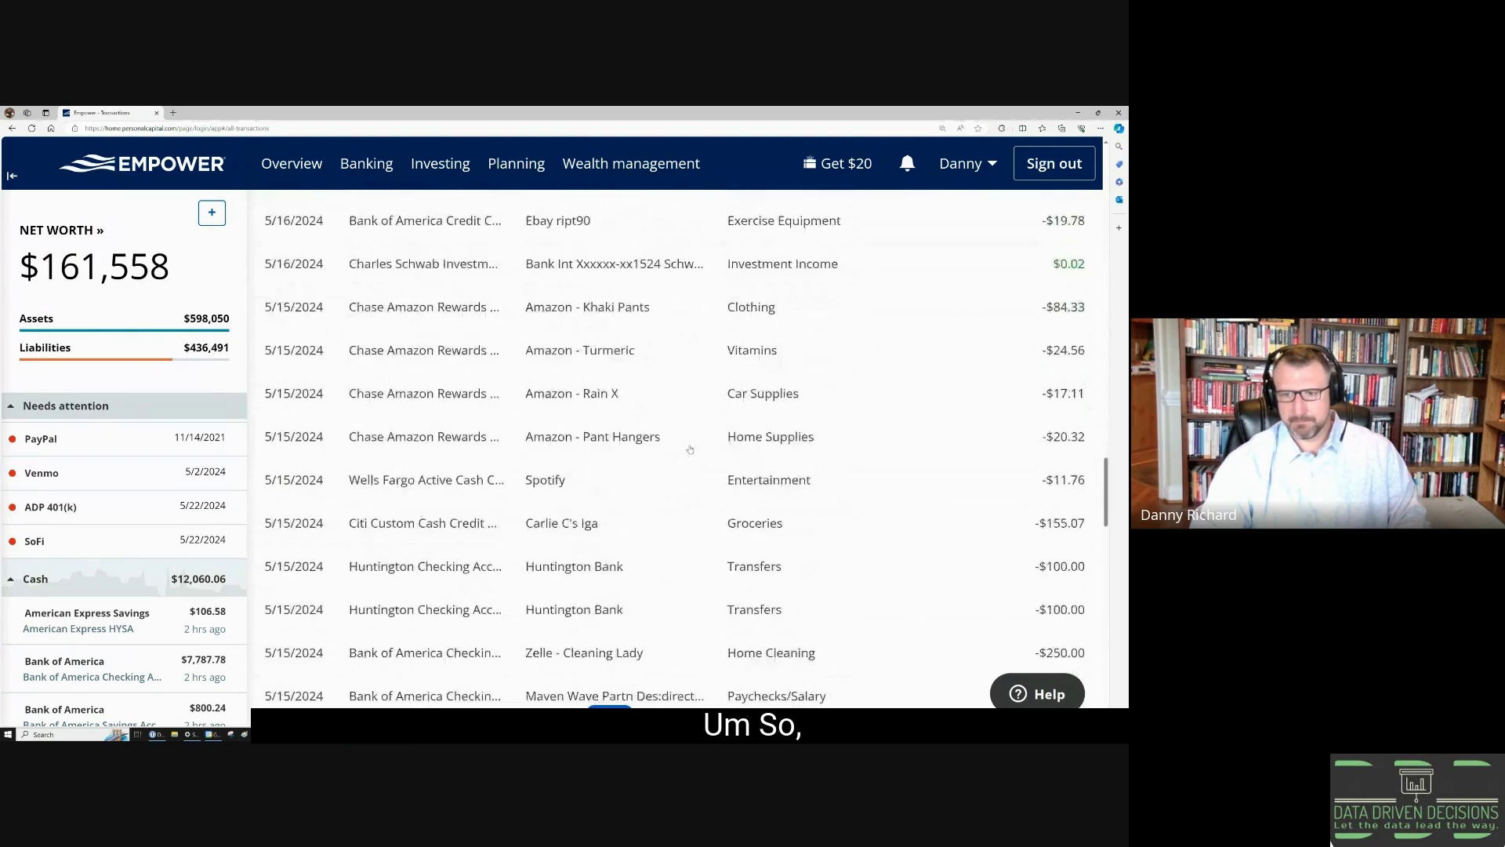
scroll(690, 448, down, 5)
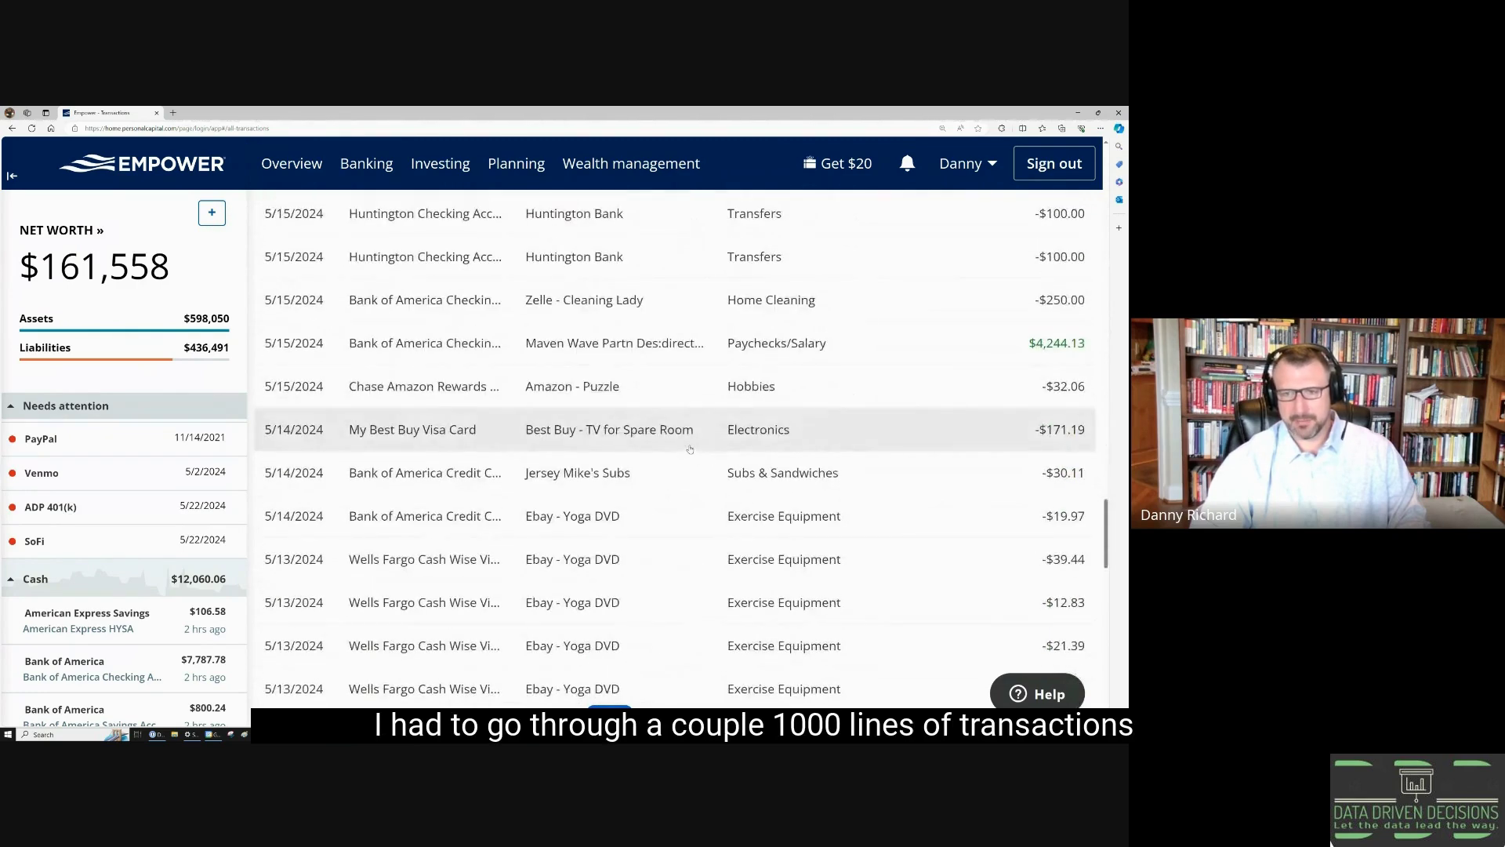
scroll(690, 448, down, 2)
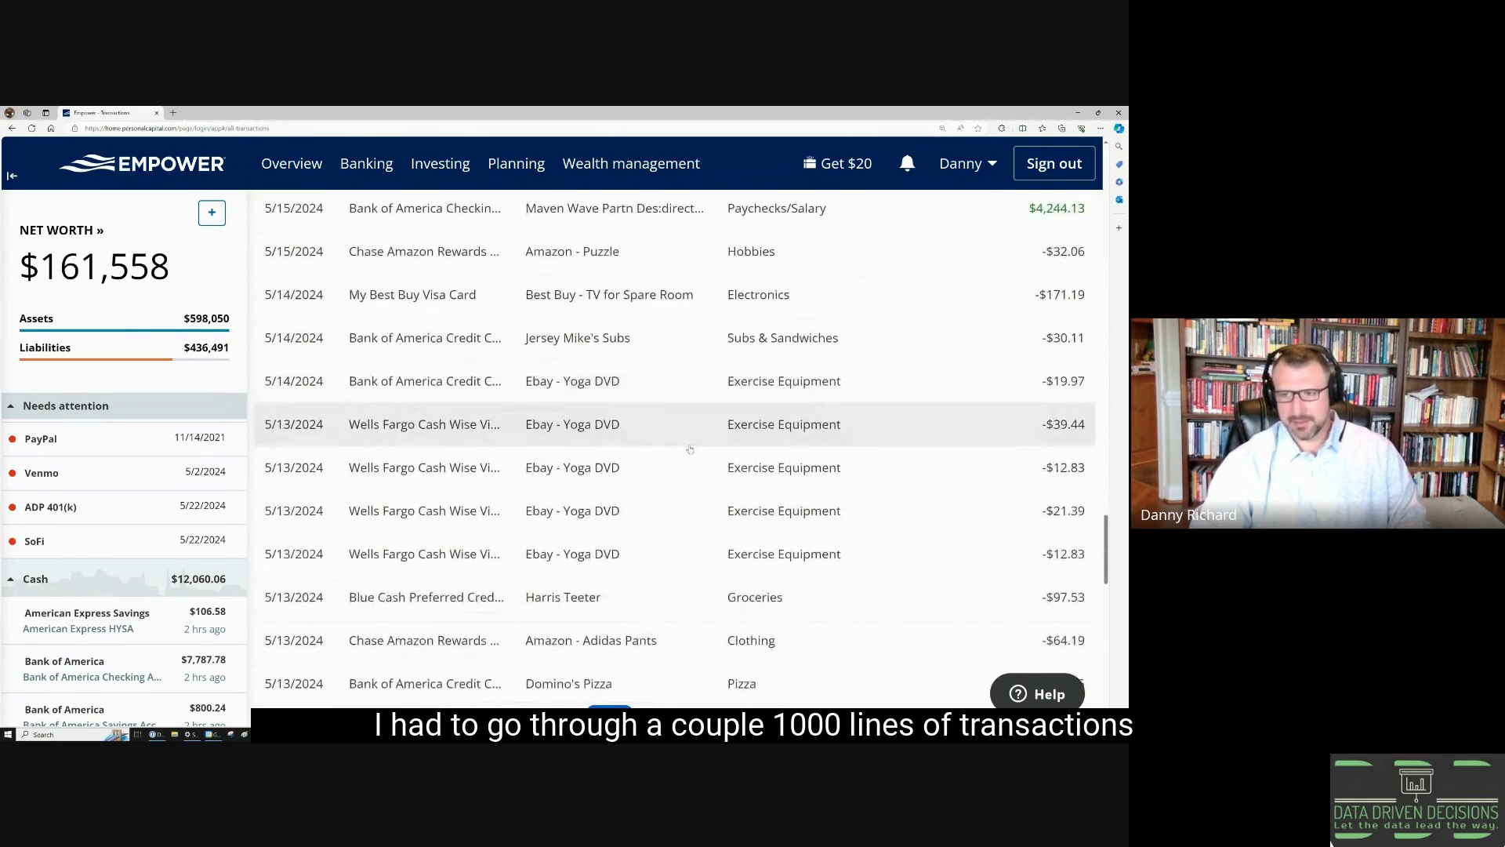
scroll(690, 448, down, 5)
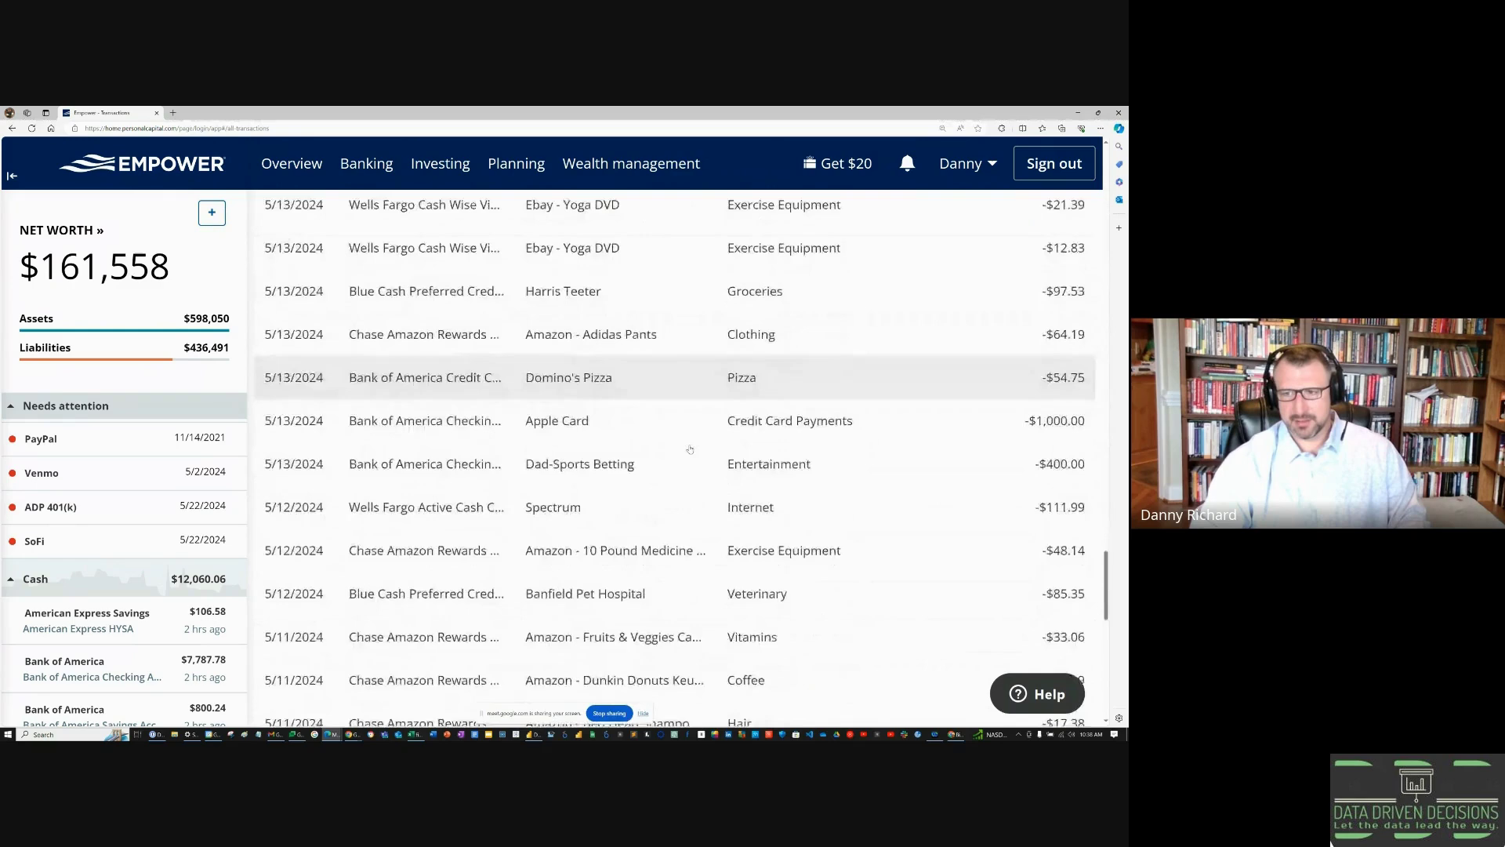
scroll(690, 450, down, 6)
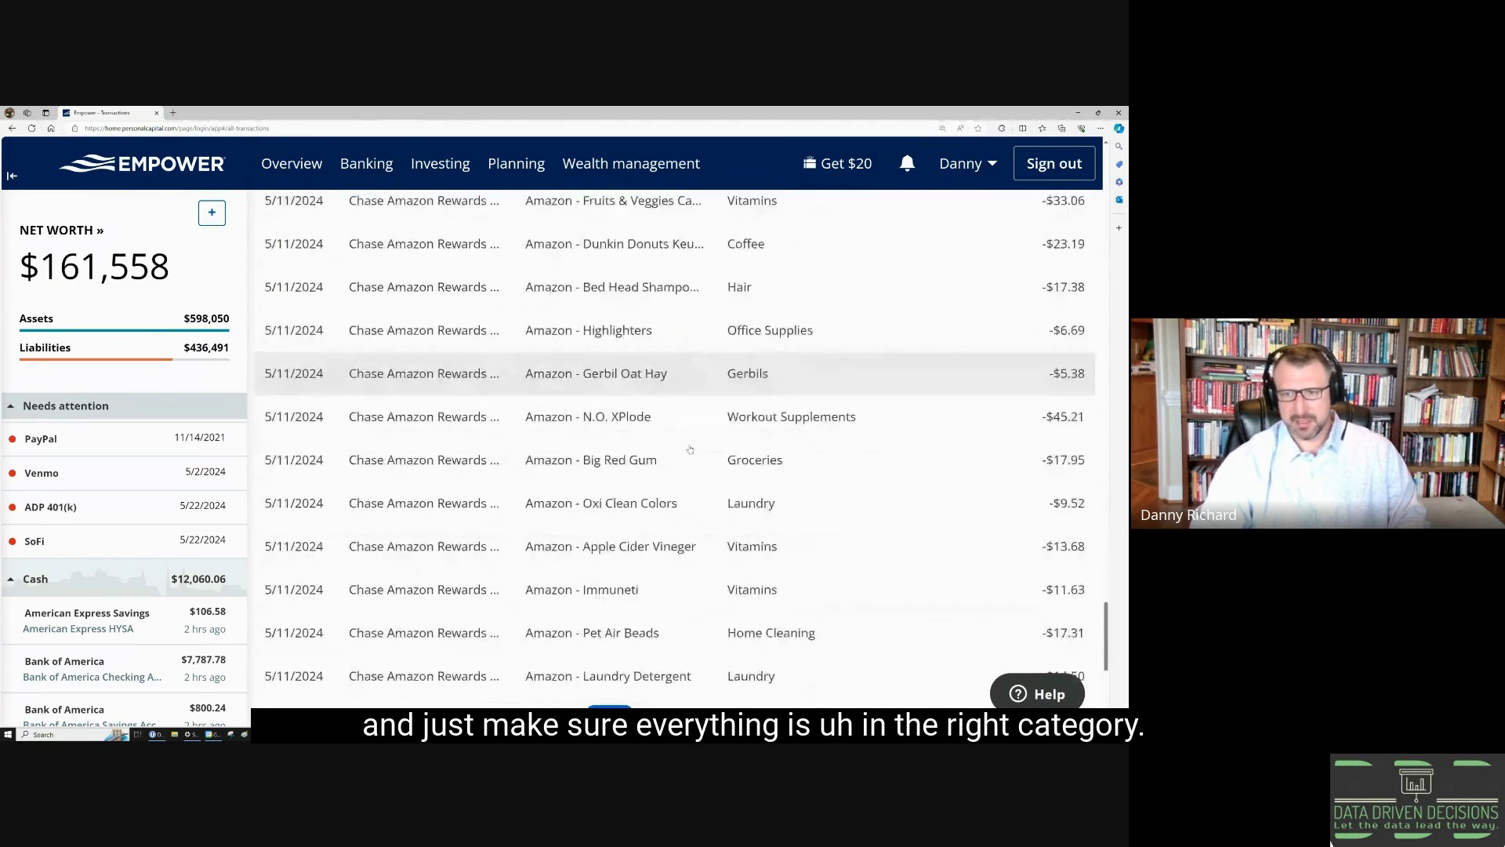
scroll(690, 450, down, 3)
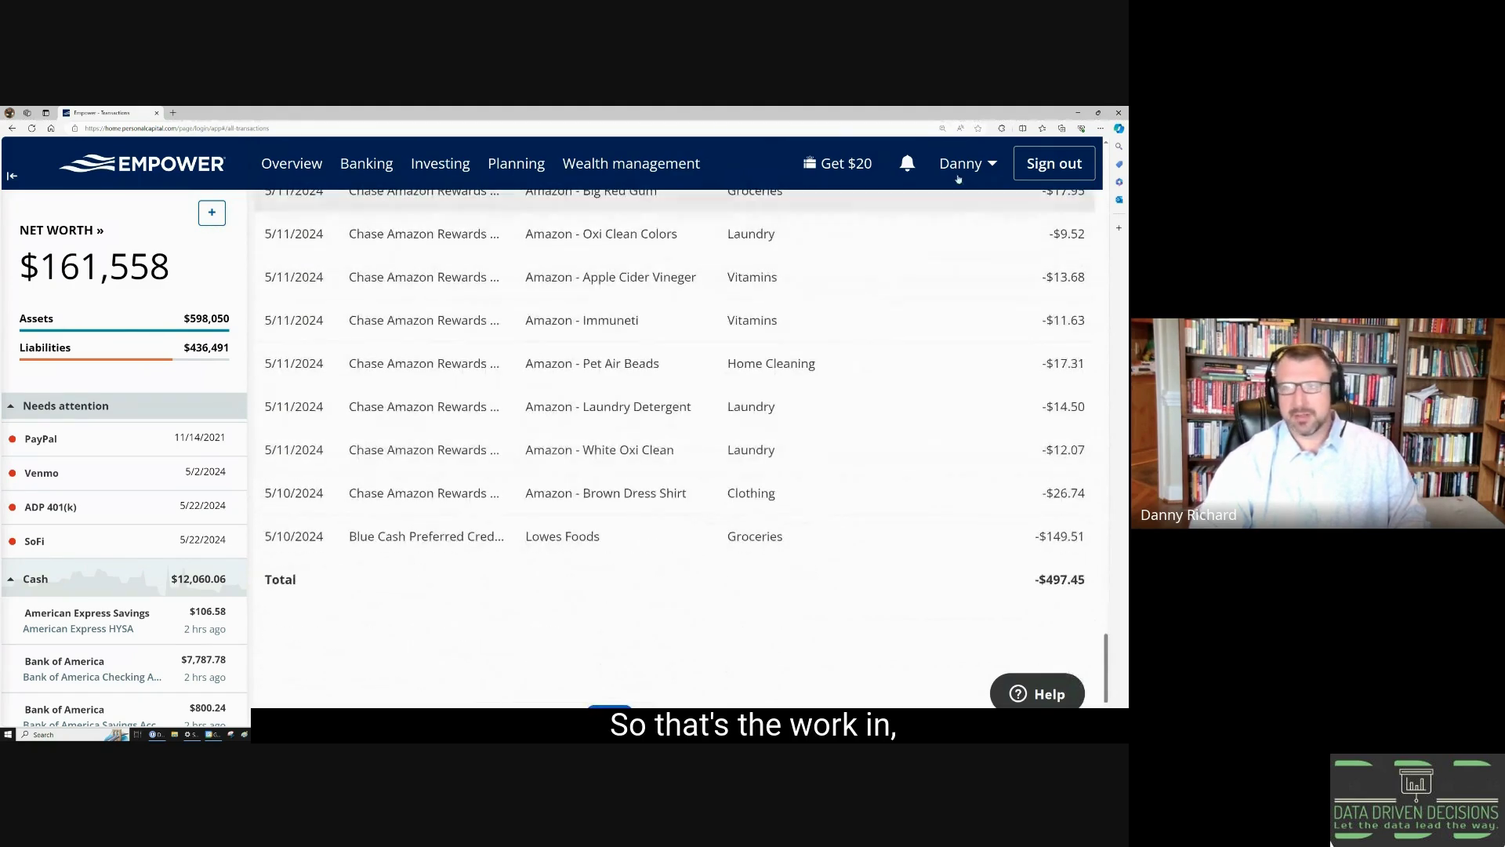
Minimize Empower, switch to BigQuery and read through the finances transformation query.
click(1079, 114)
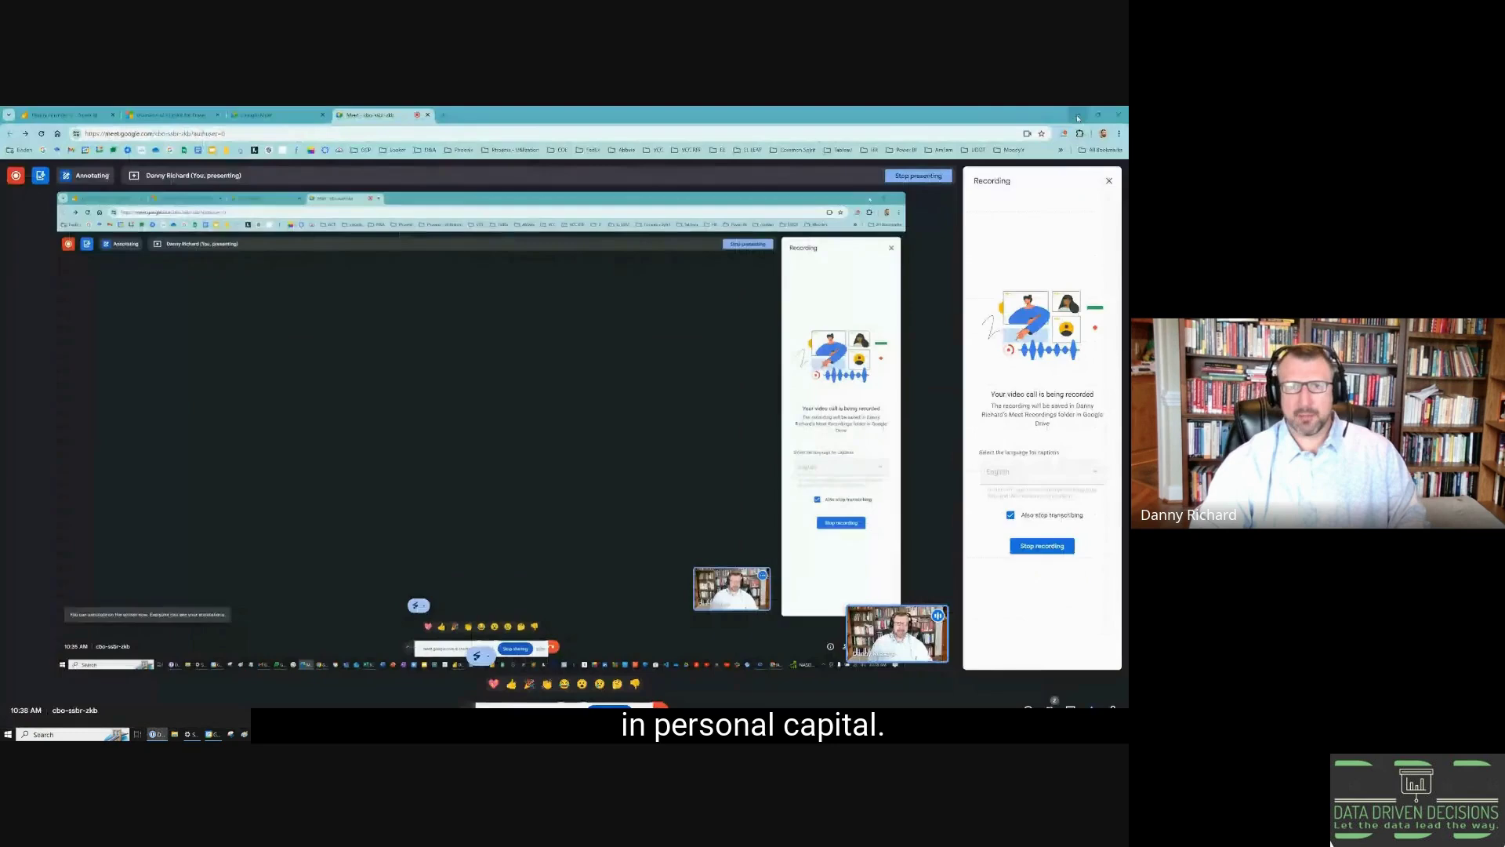
key(alt+Tab)
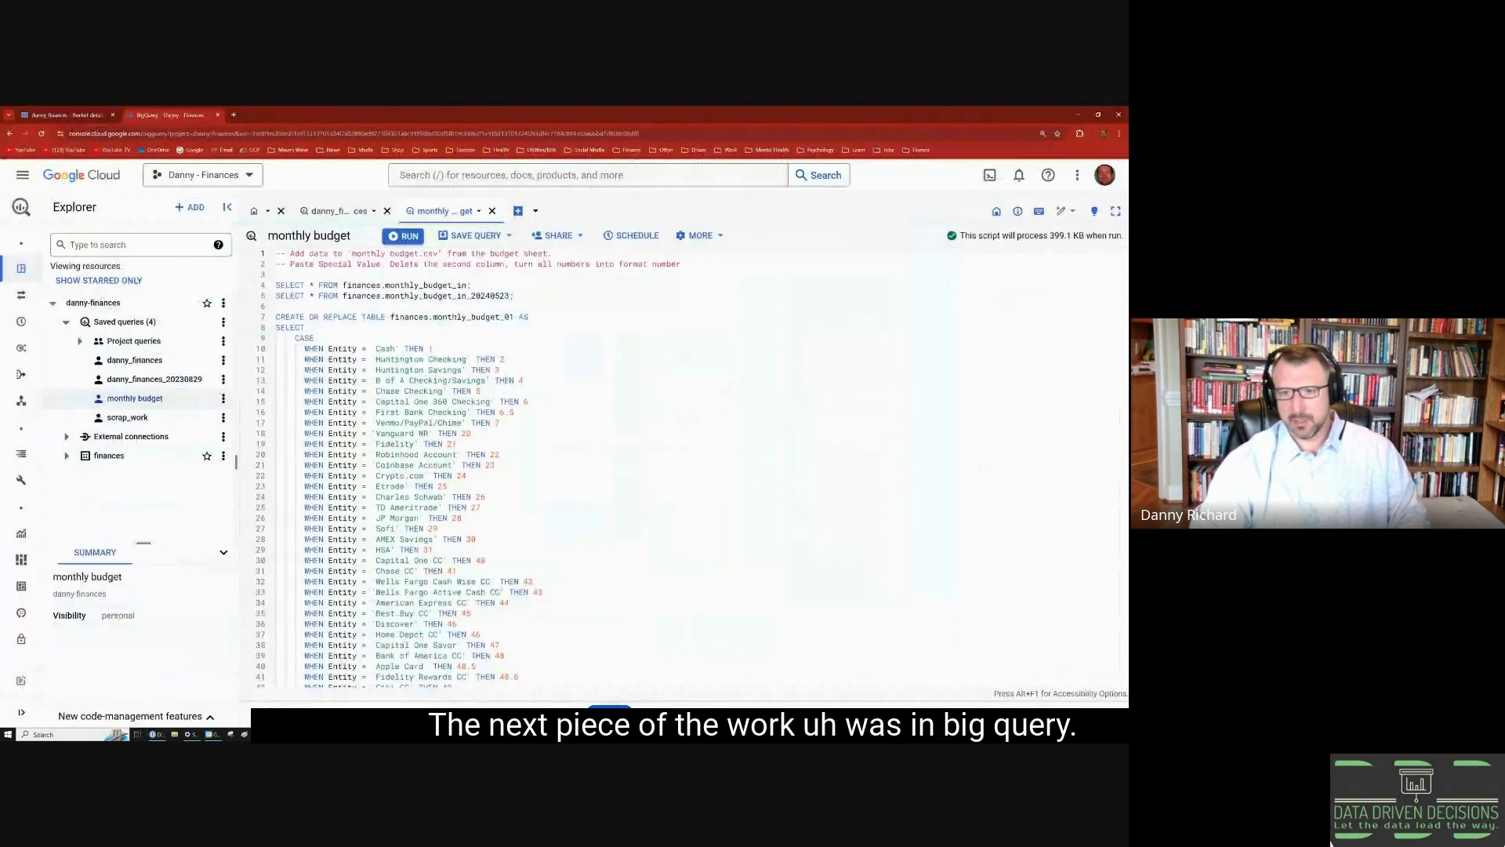
click(339, 211)
scroll(523, 422, down, 3)
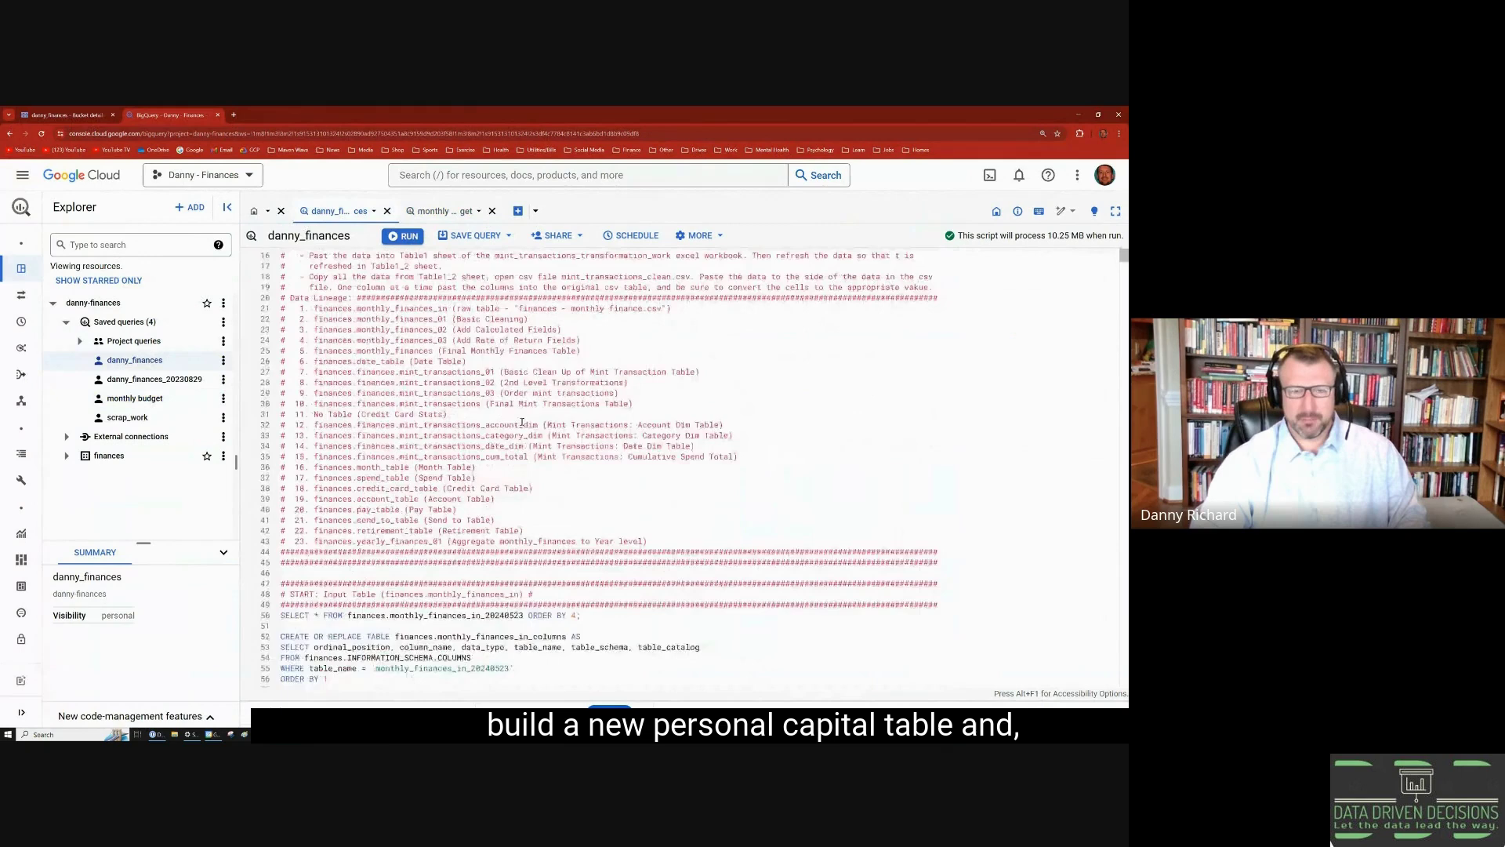
scroll(523, 423, down, 3)
scroll(526, 429, down, 5)
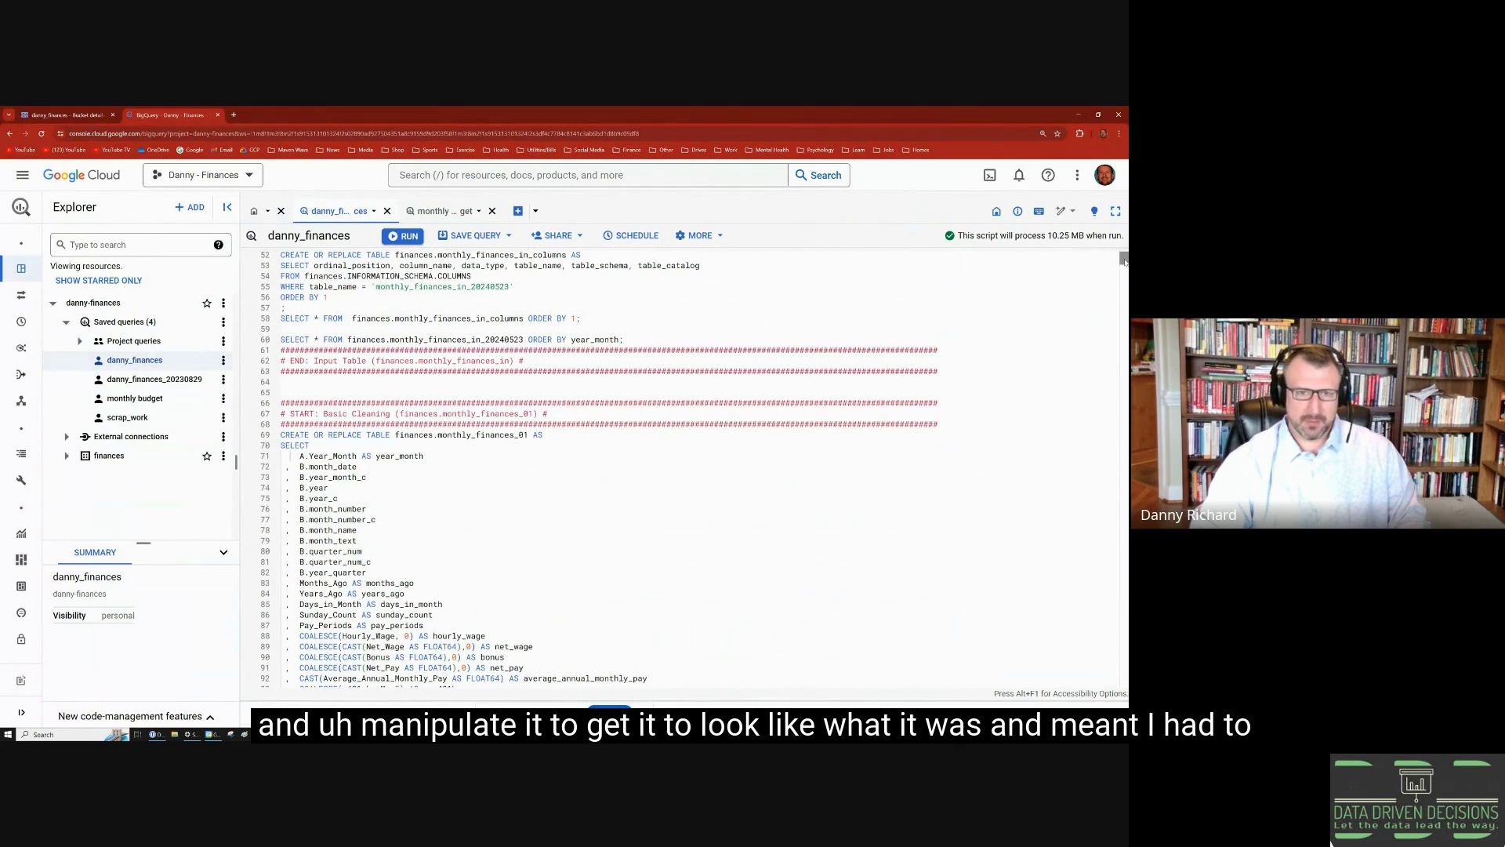
drag(1124, 261, 1120, 388)
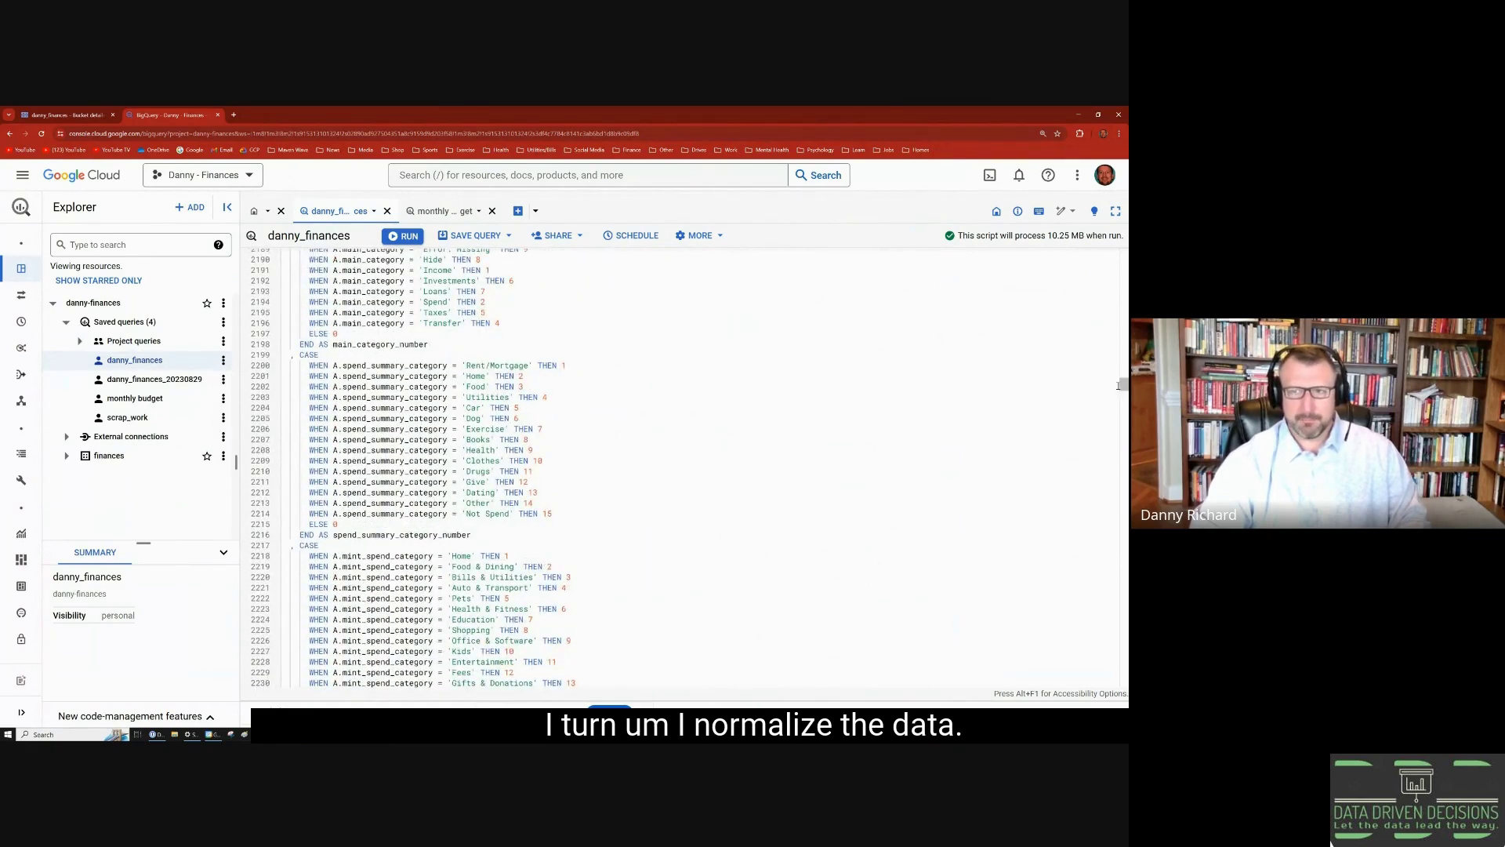
drag(1123, 388, 1114, 636)
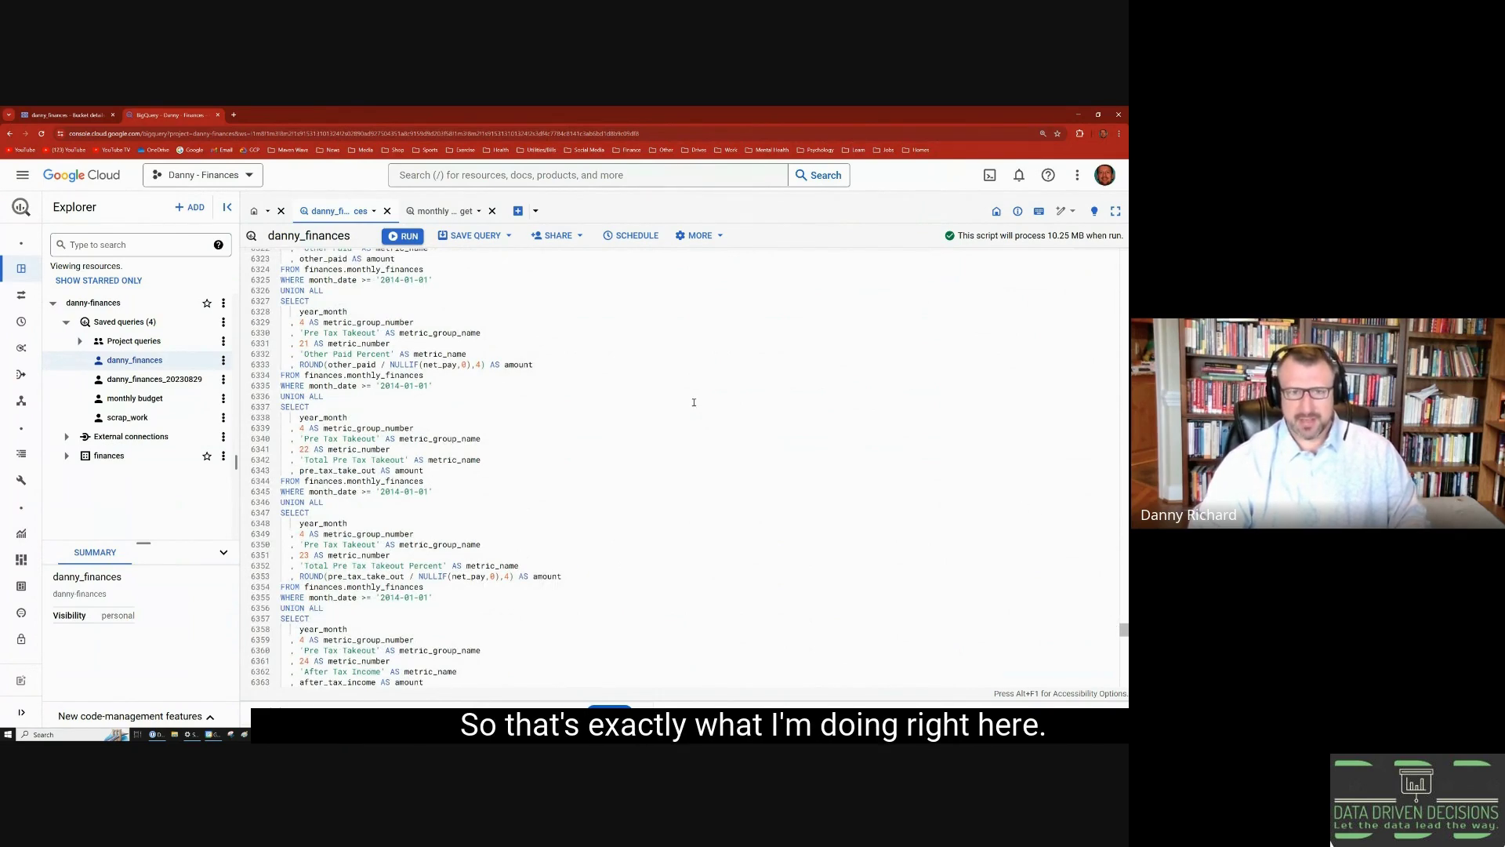
Scroll through the remainder of the finances script, then bring up the monthly budget query.
scroll(691, 414, up, 3)
scroll(691, 414, up, 1)
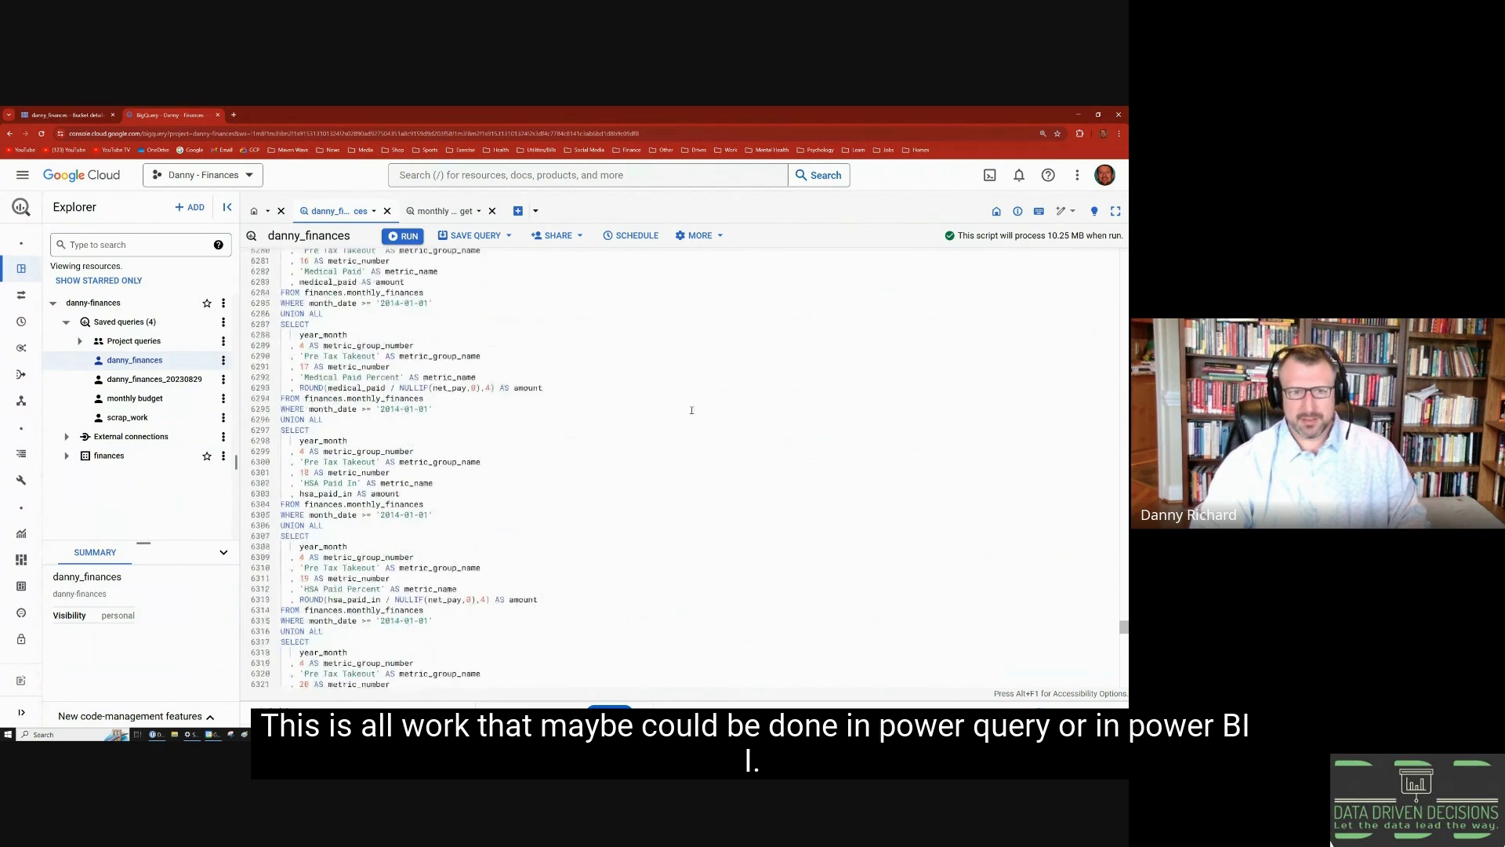
scroll(686, 409, down, 3)
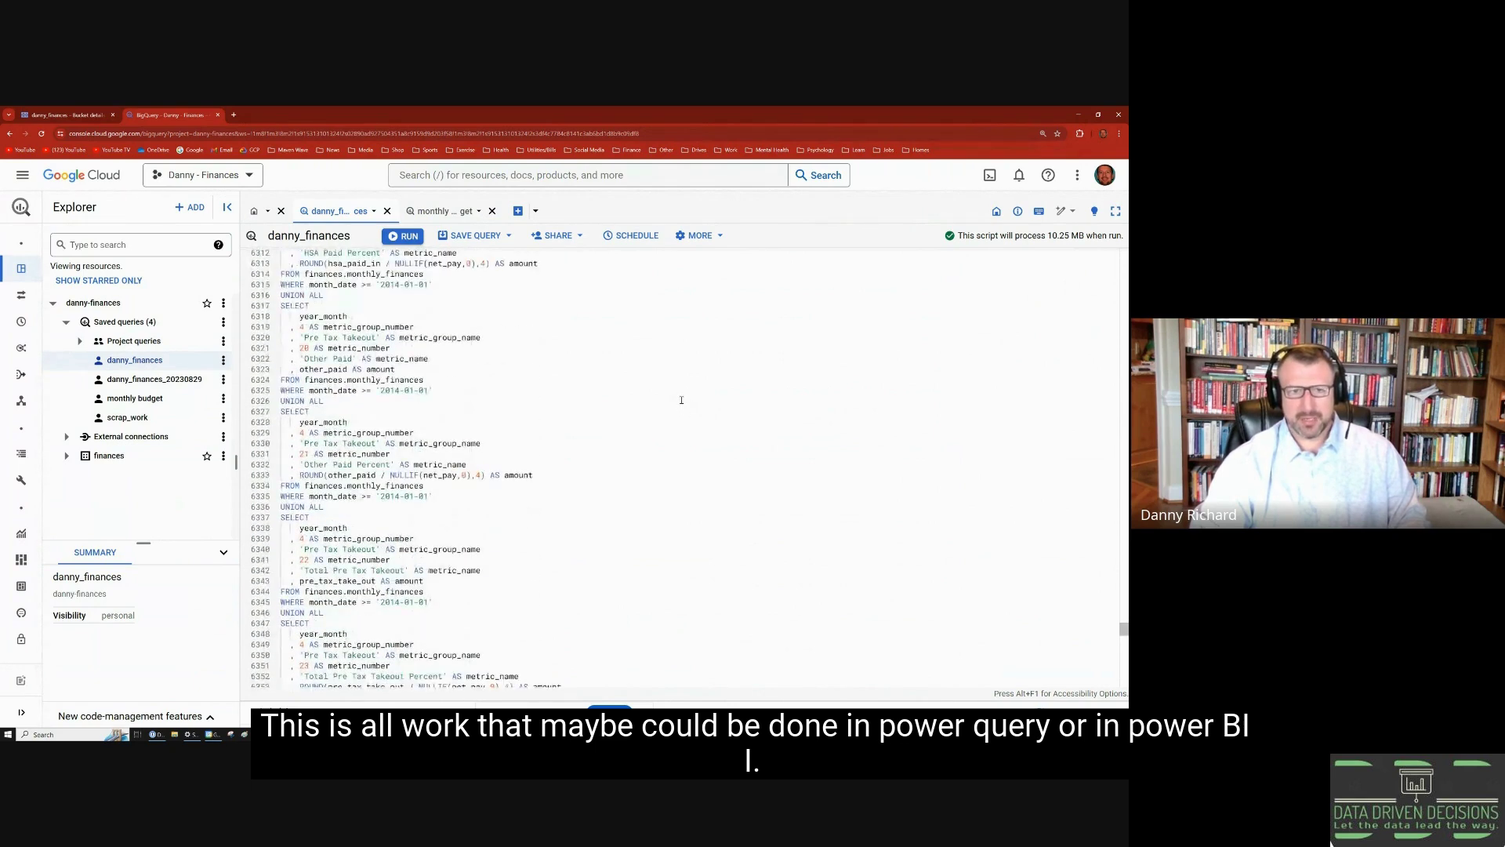
scroll(681, 399, down, 2)
scroll(682, 400, down, 2)
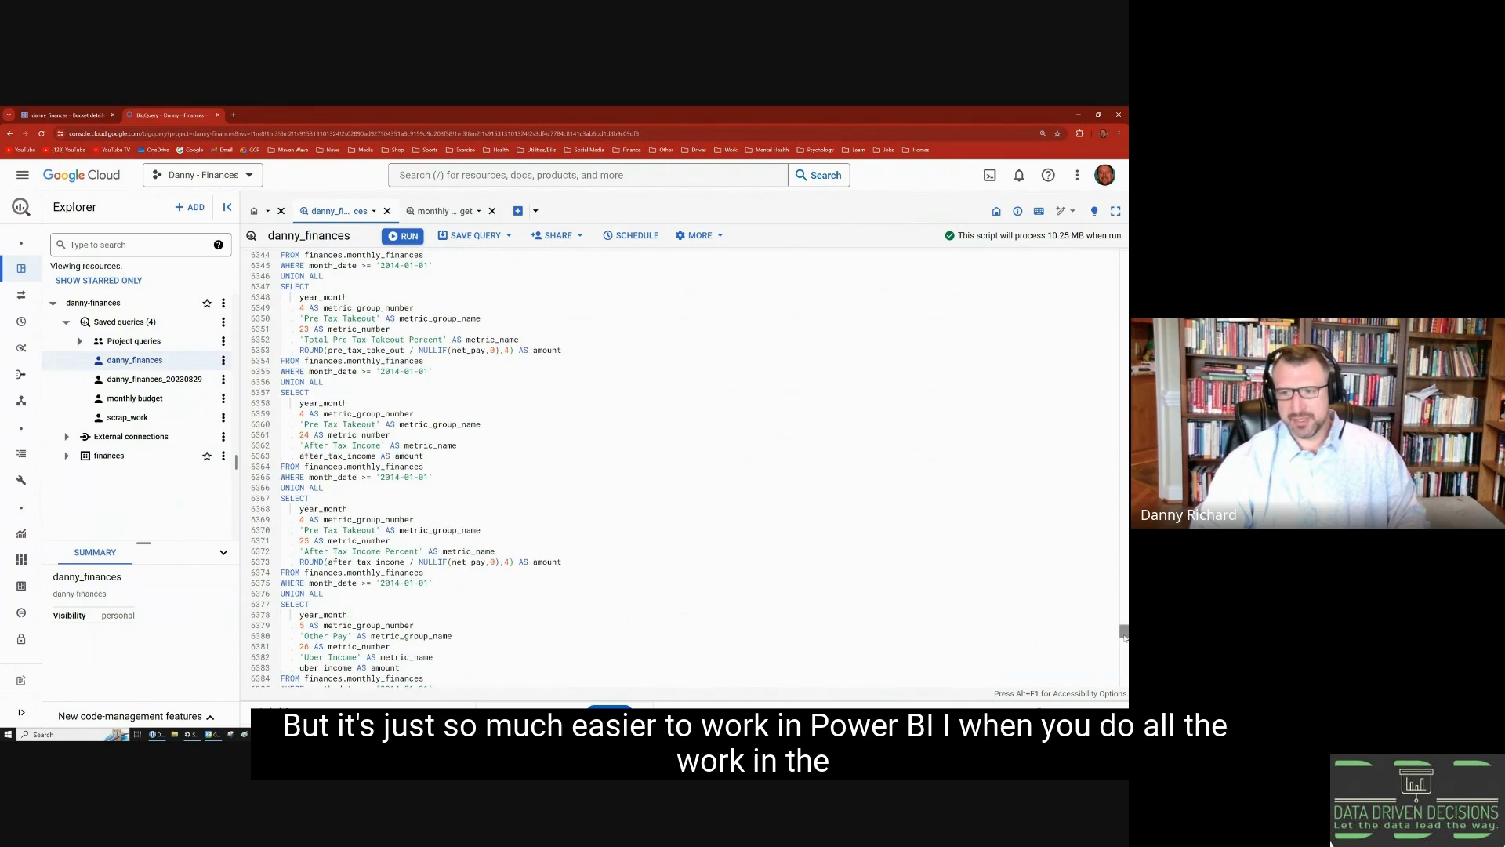
drag(1125, 636, 1125, 650)
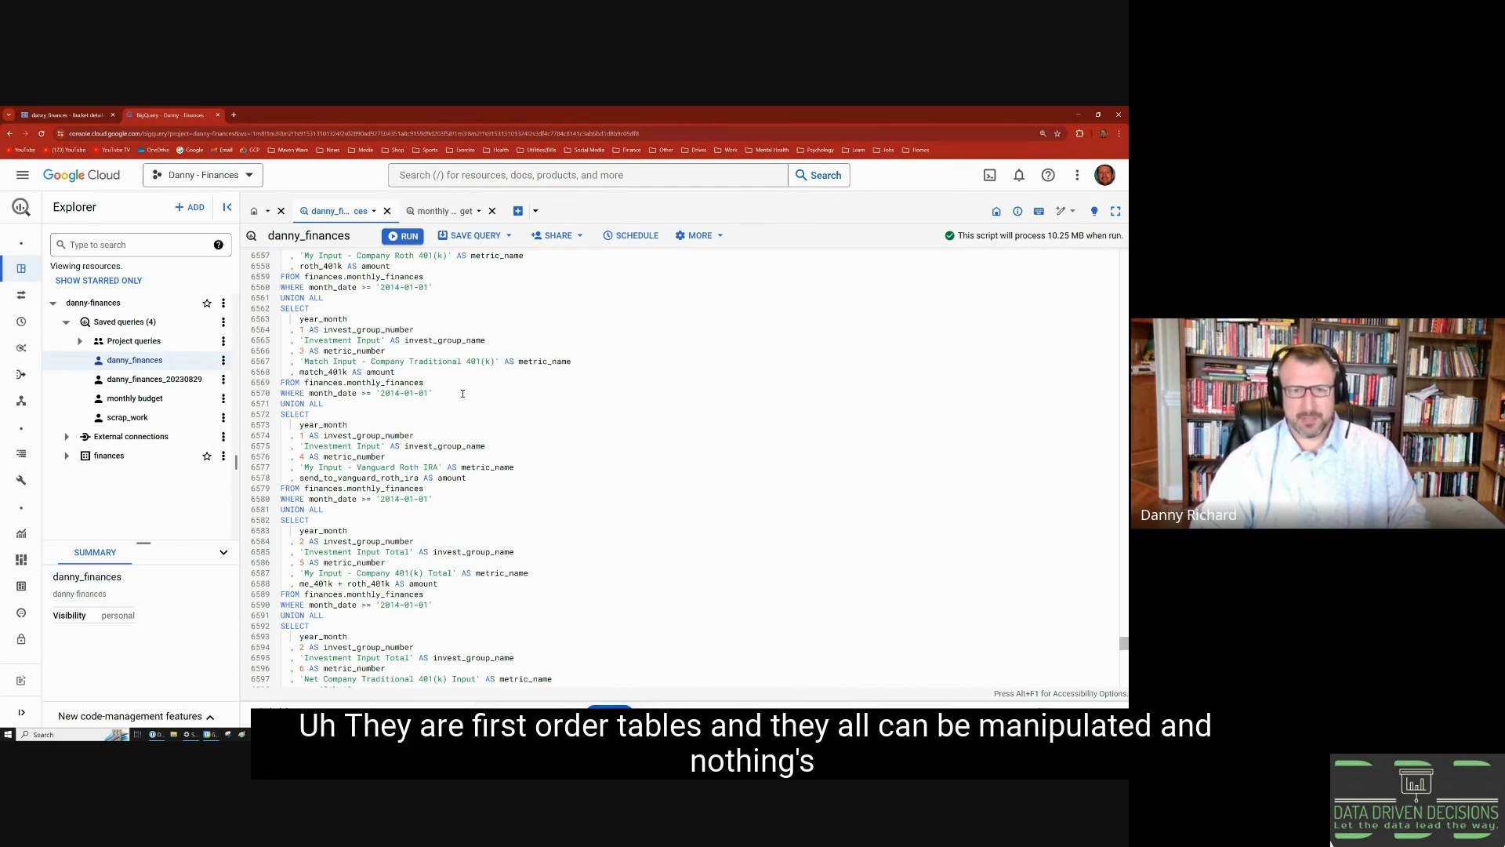
scroll(609, 512, down, 3)
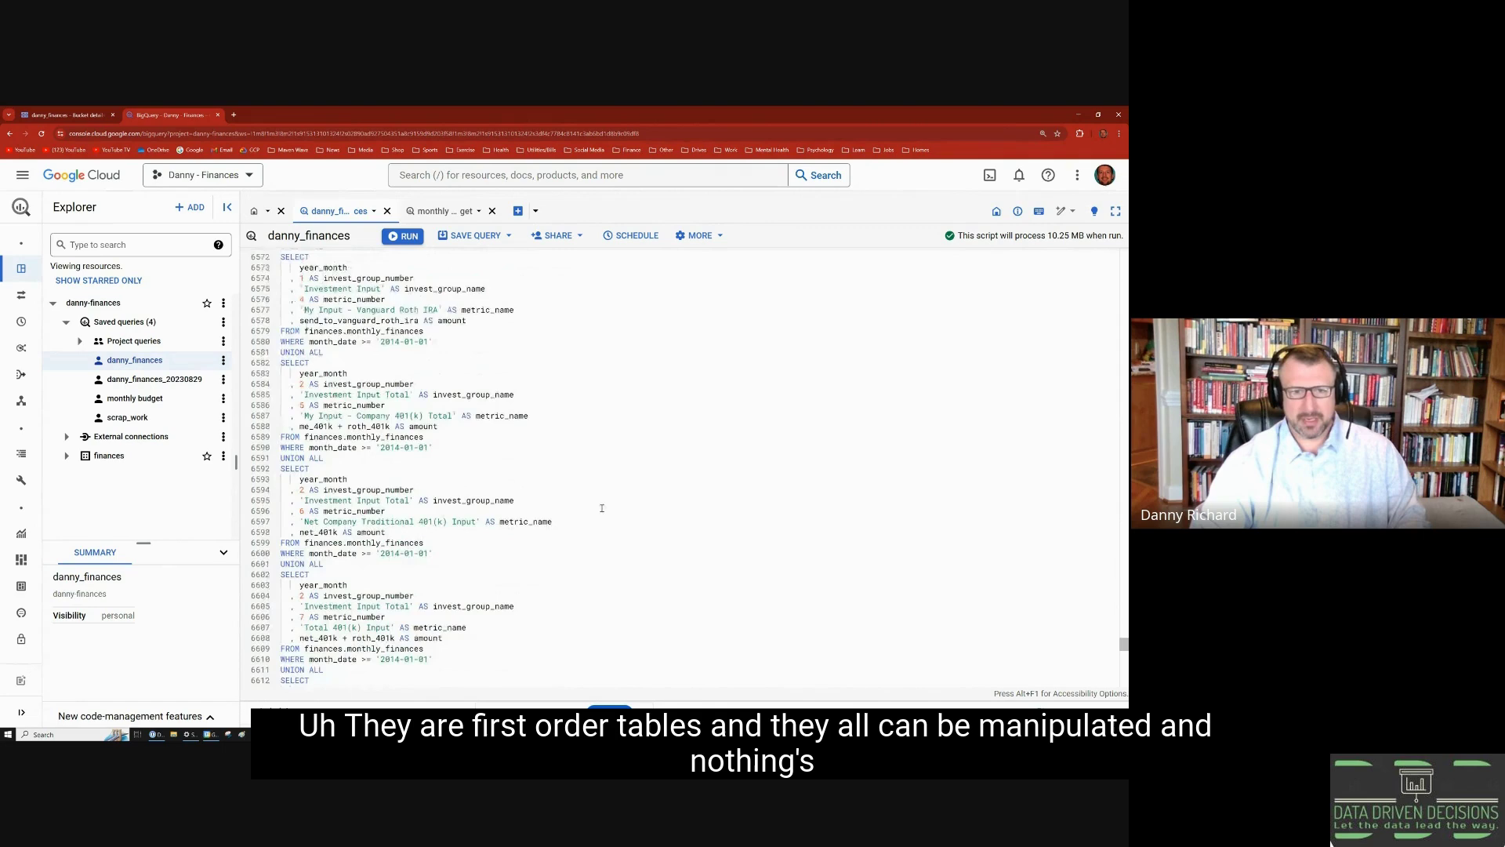
scroll(602, 508, down, 3)
scroll(598, 509, down, 2)
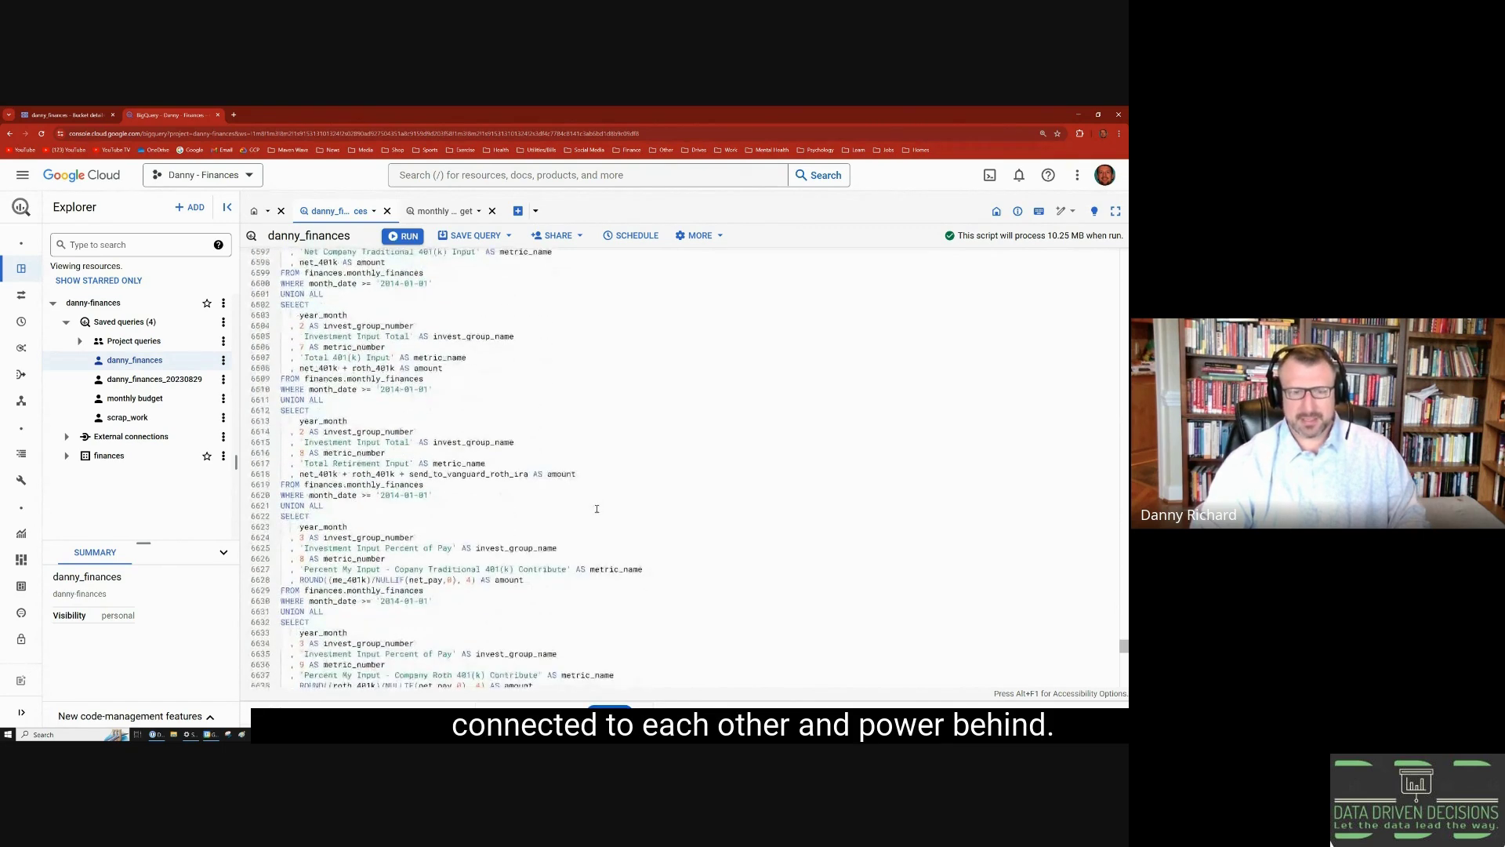
scroll(596, 508, down, 7)
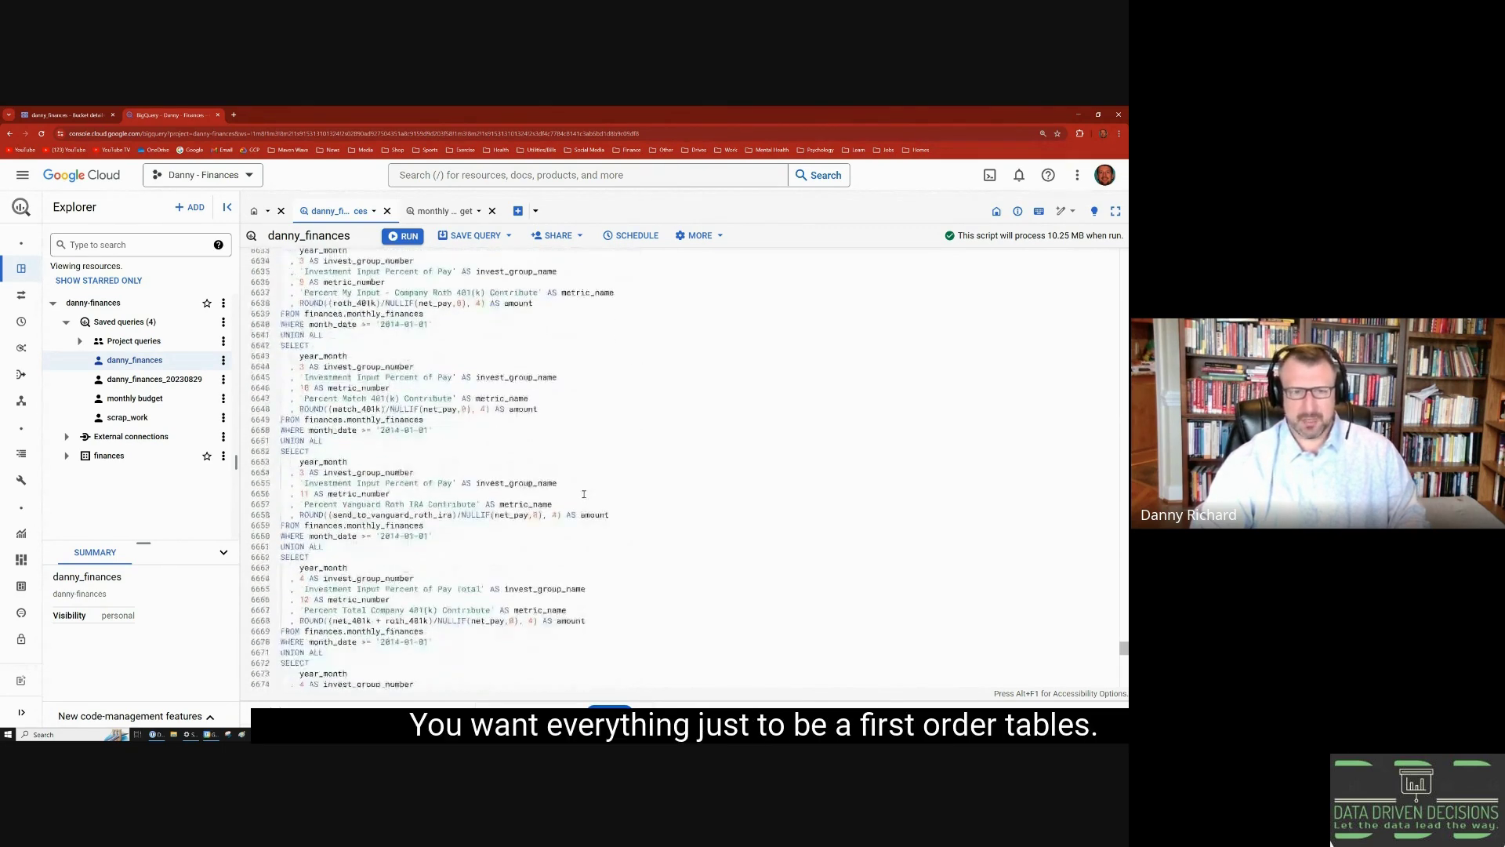
scroll(584, 494, down, 6)
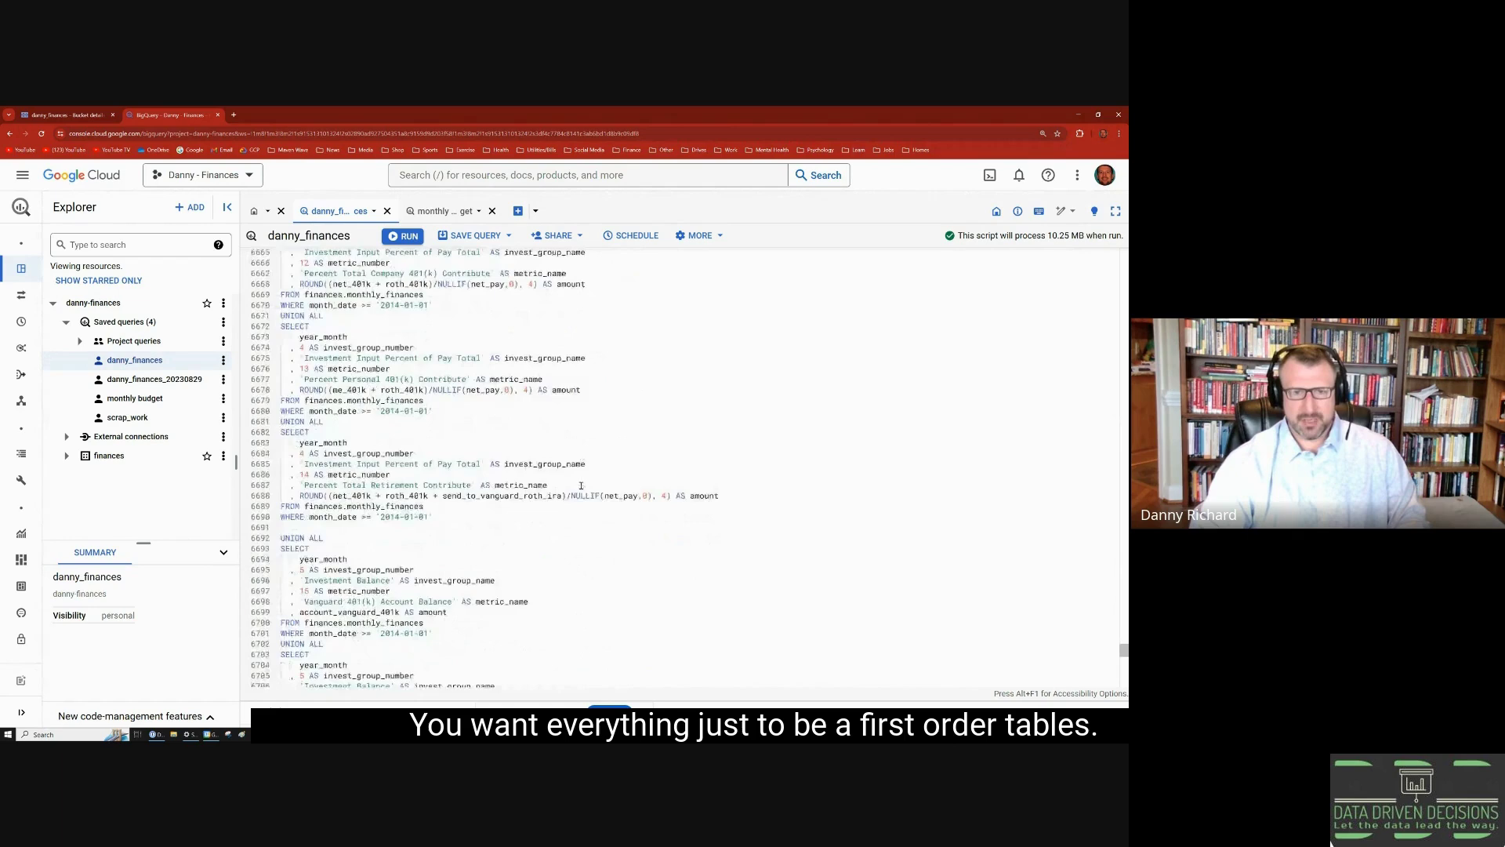
scroll(581, 486, down, 6)
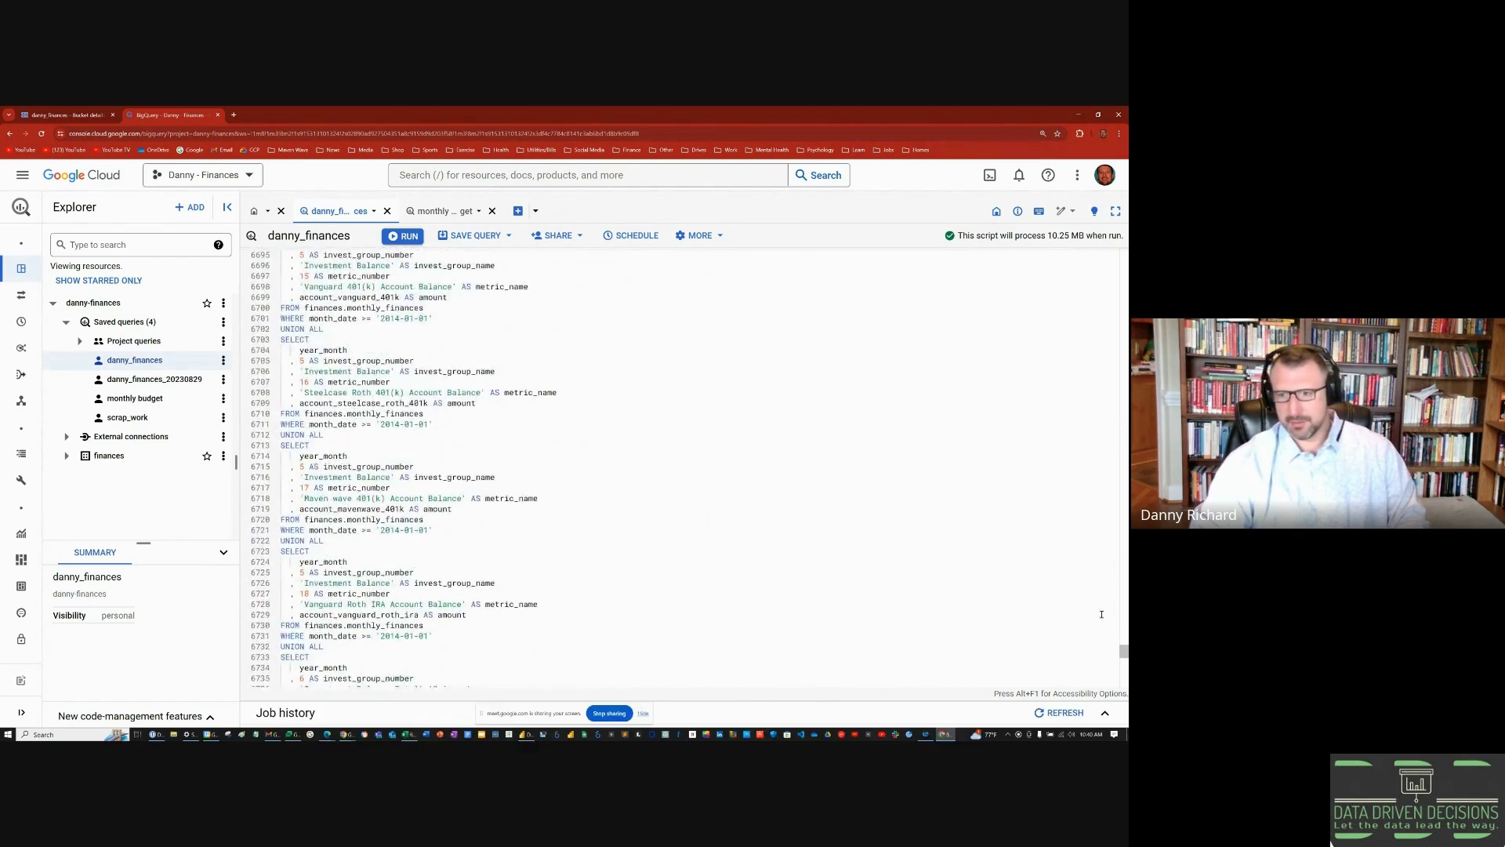
drag(1123, 651, 1124, 659)
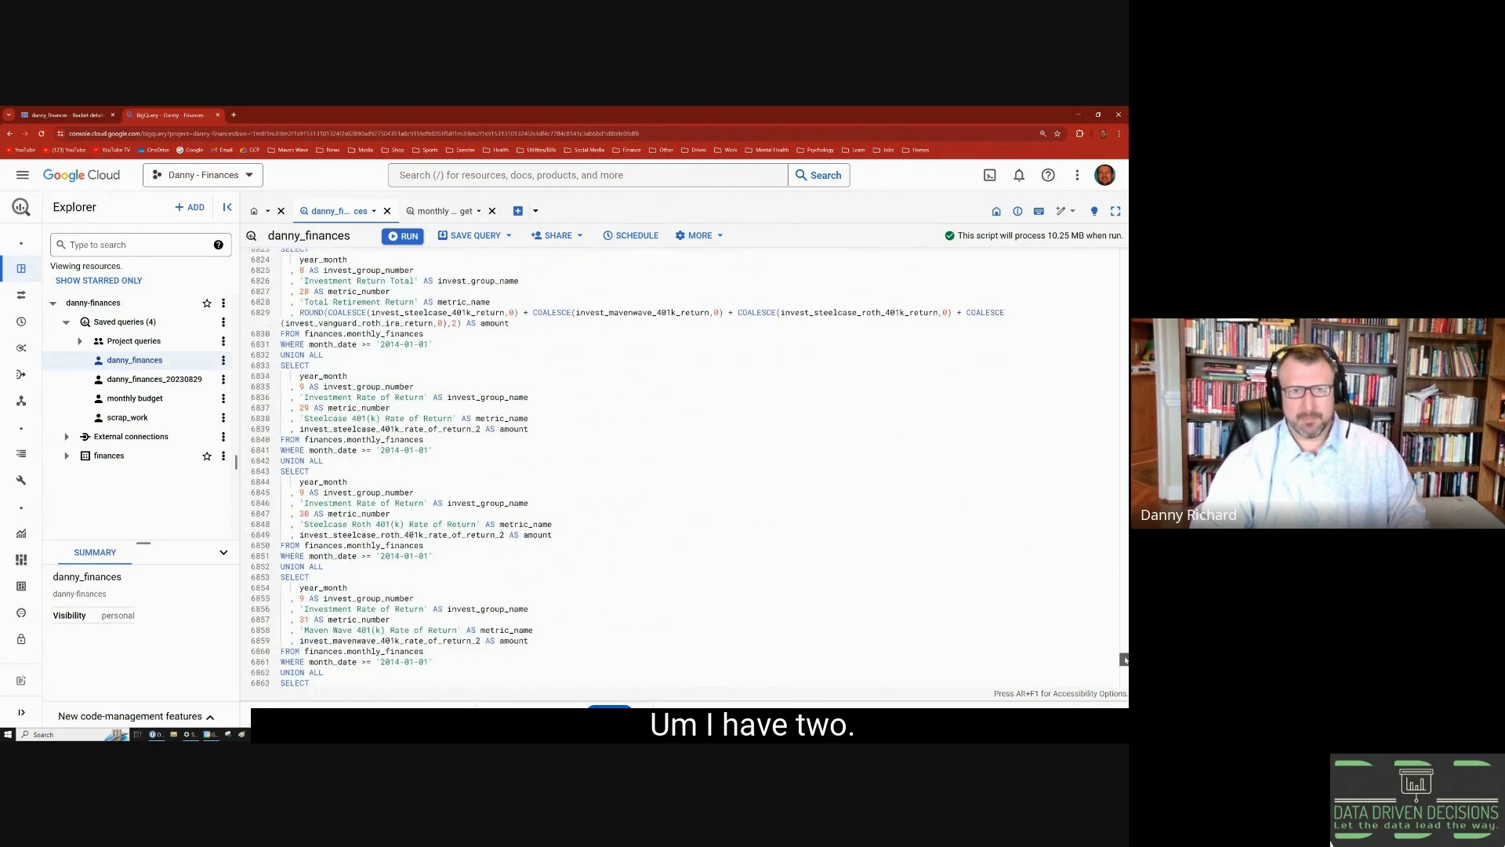
click(439, 210)
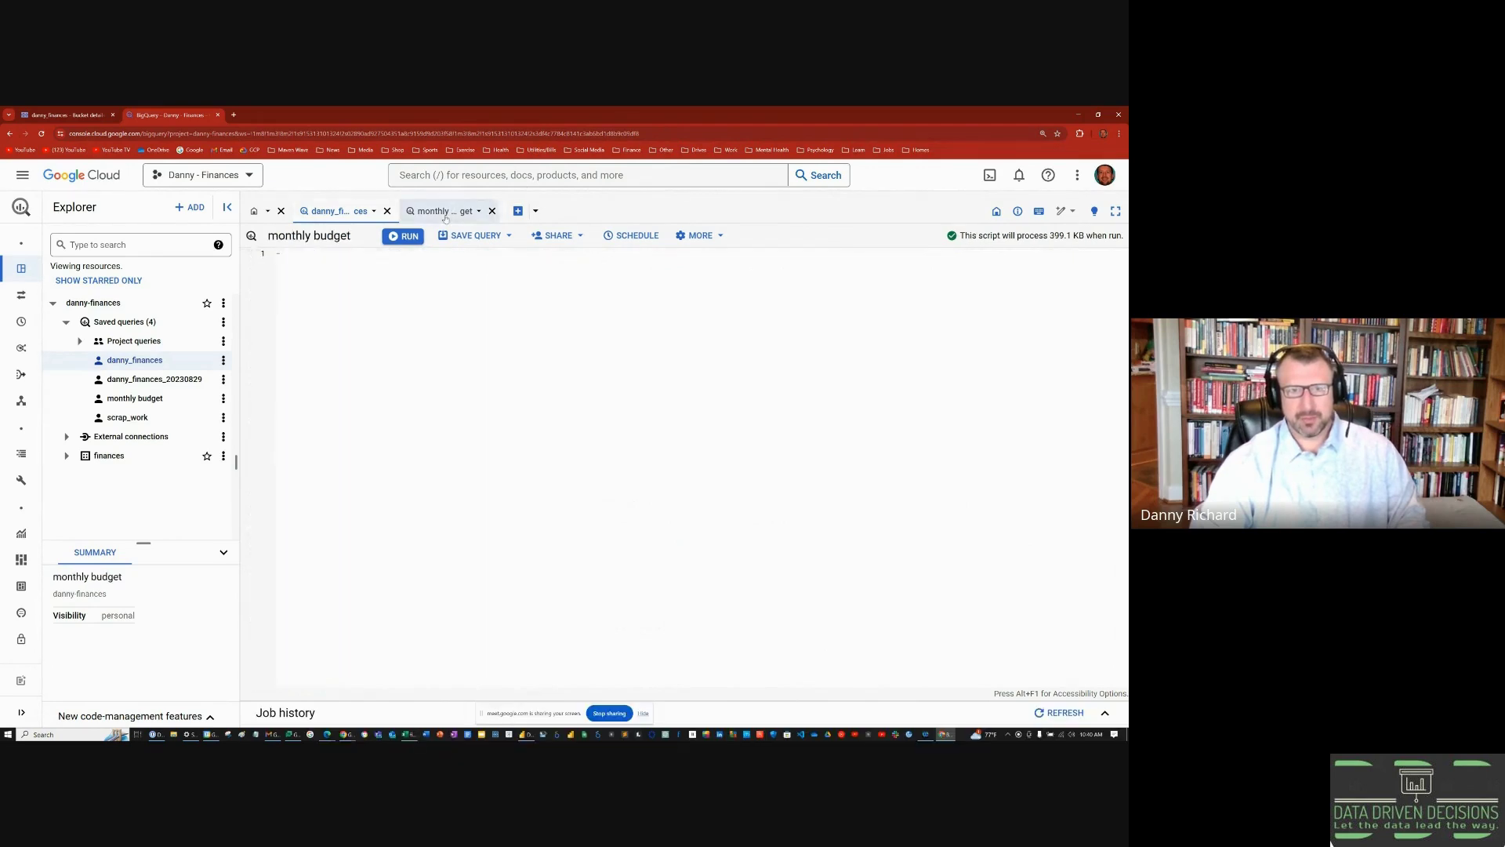
click(407, 734)
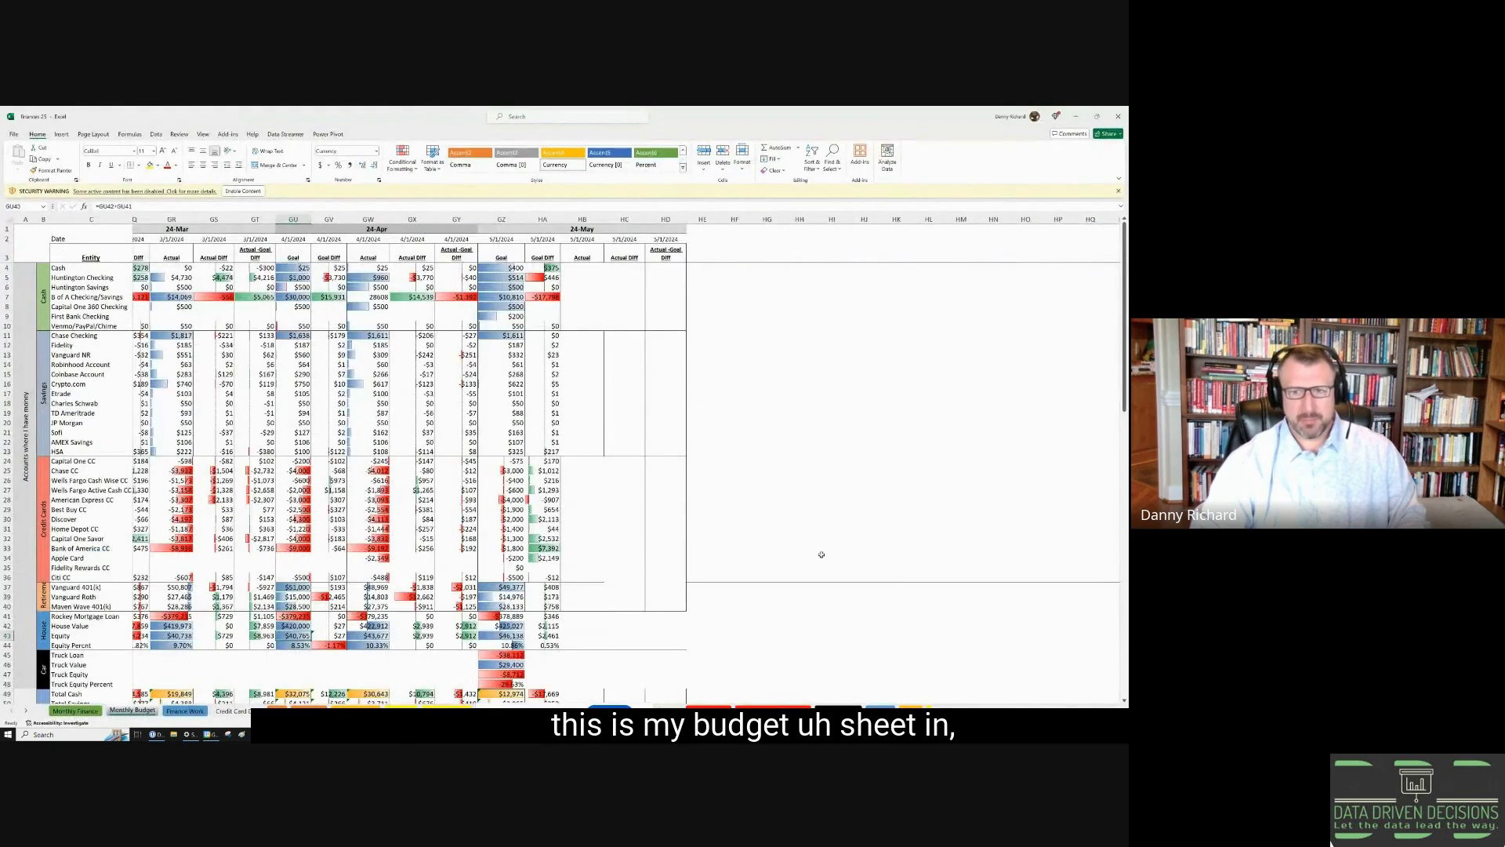
scroll(627, 462, left, 8)
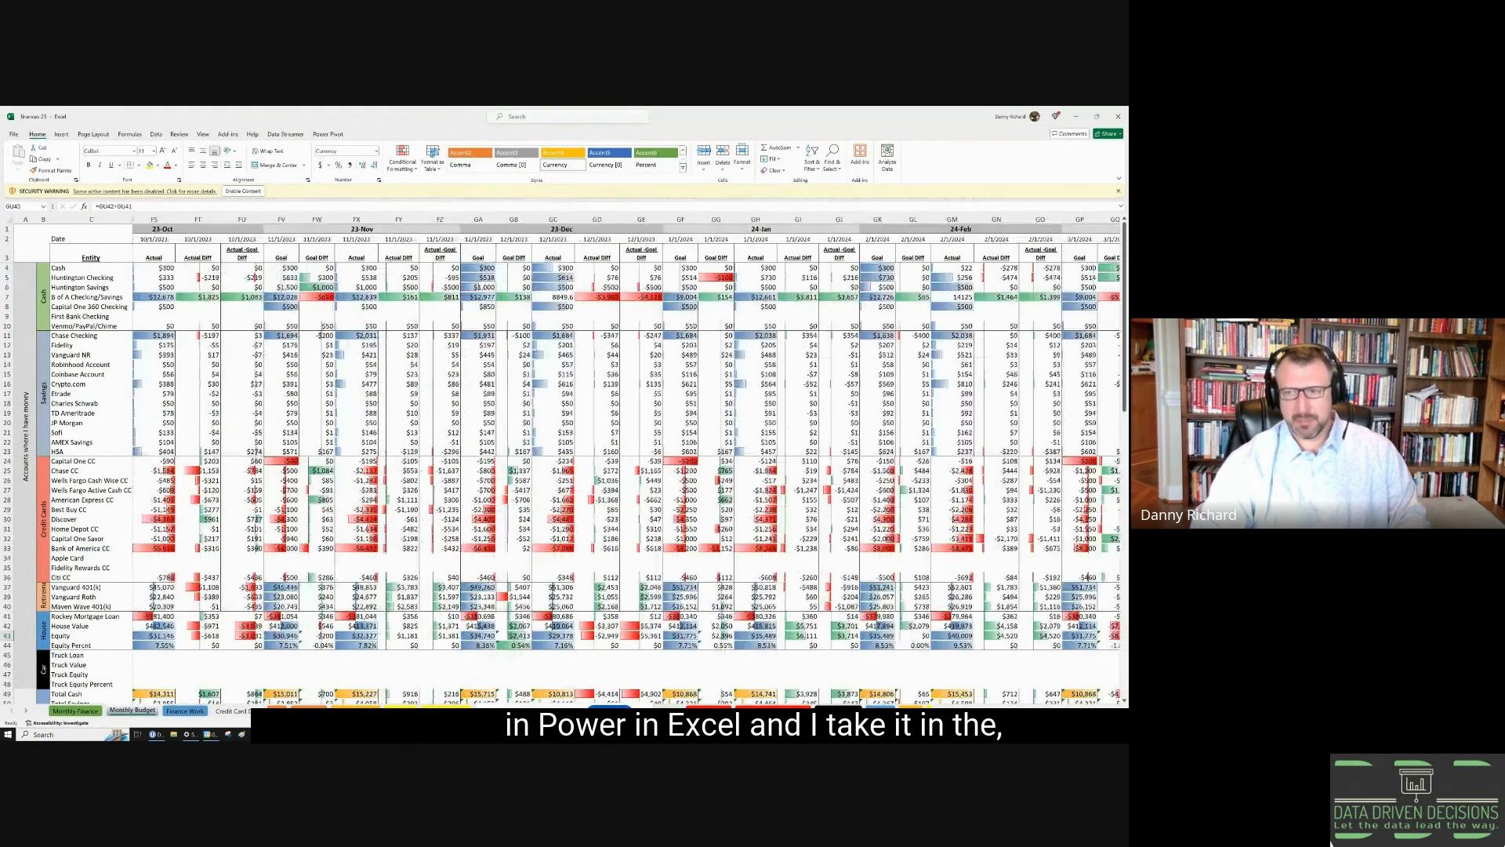
scroll(628, 462, right, 3)
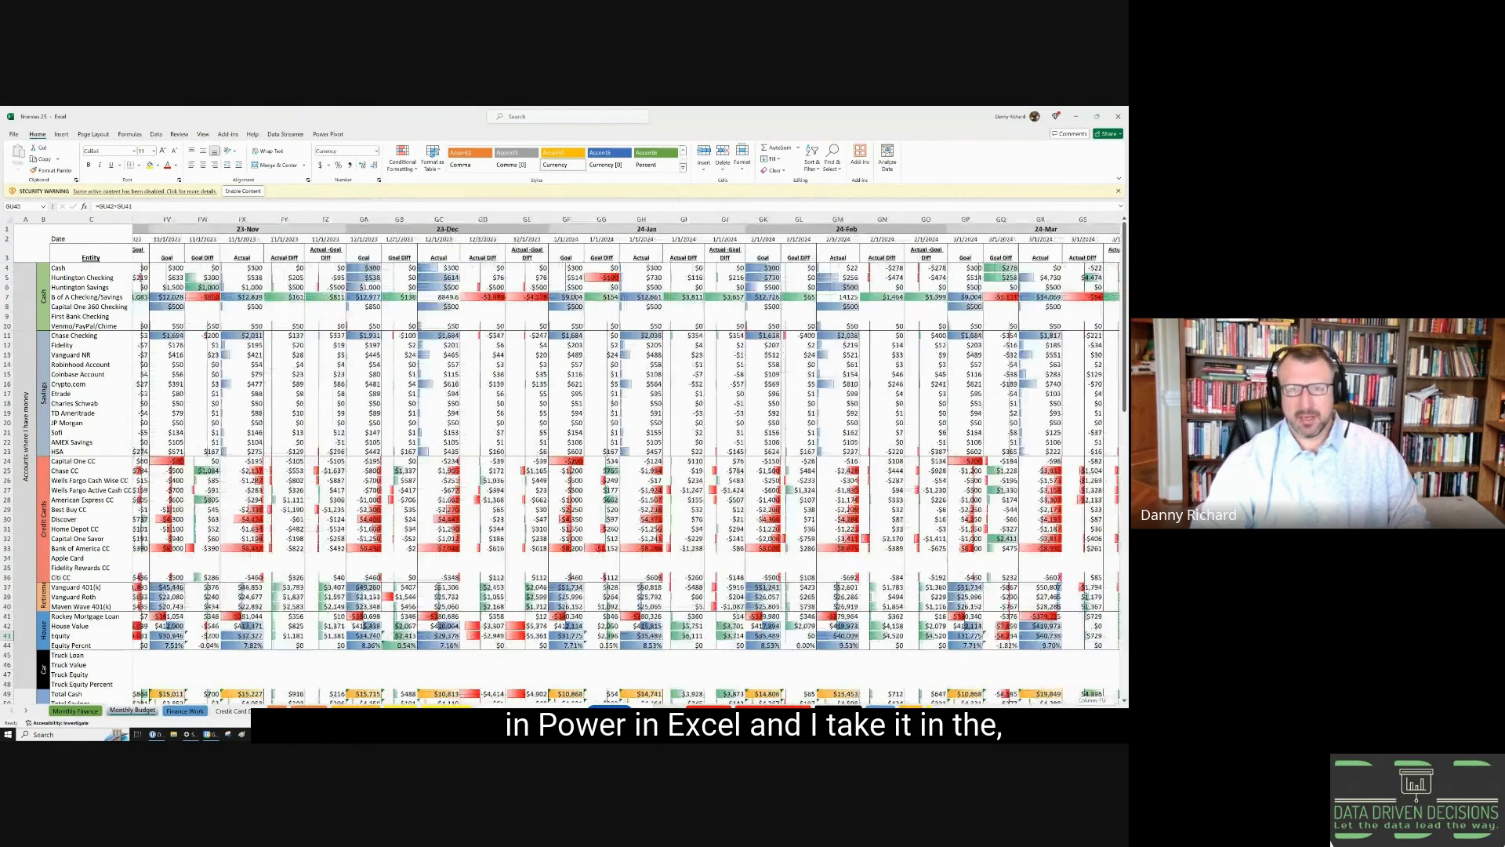
click(1079, 116)
scroll(1029, 314, down, 10)
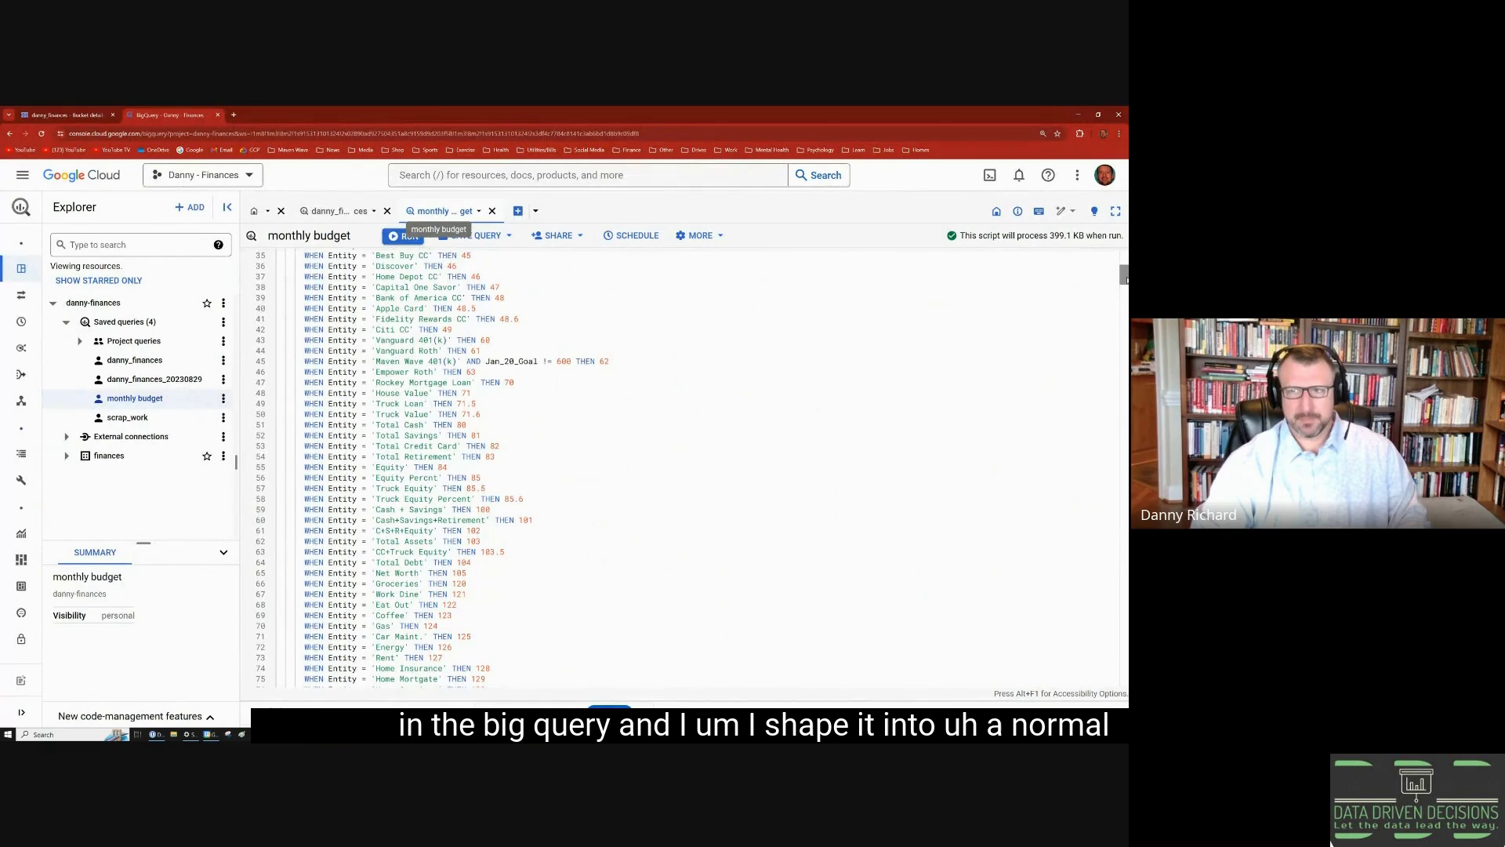
drag(1124, 276, 1124, 676)
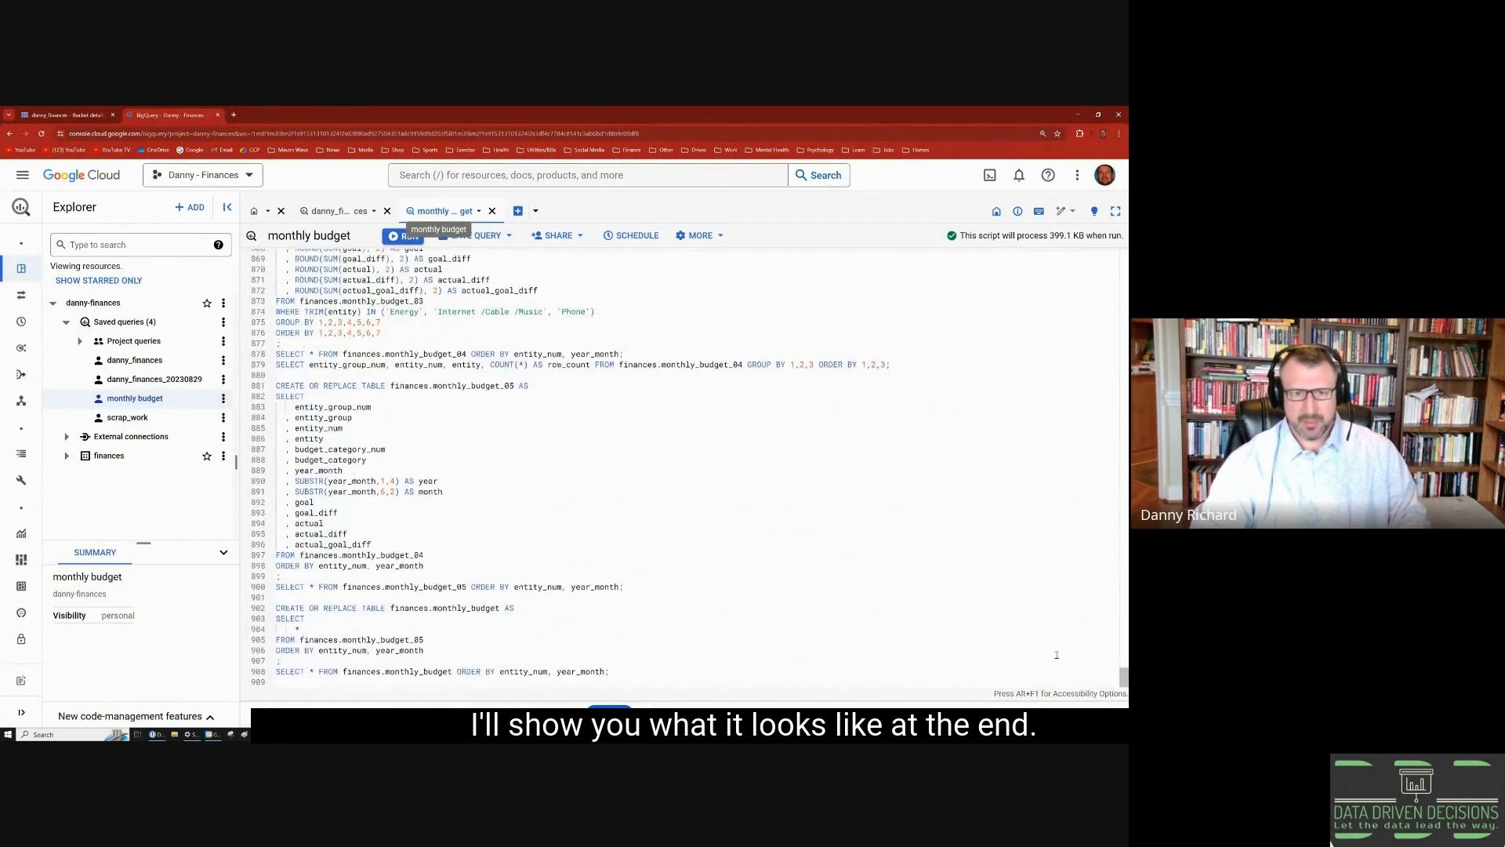
triple_click(578, 673)
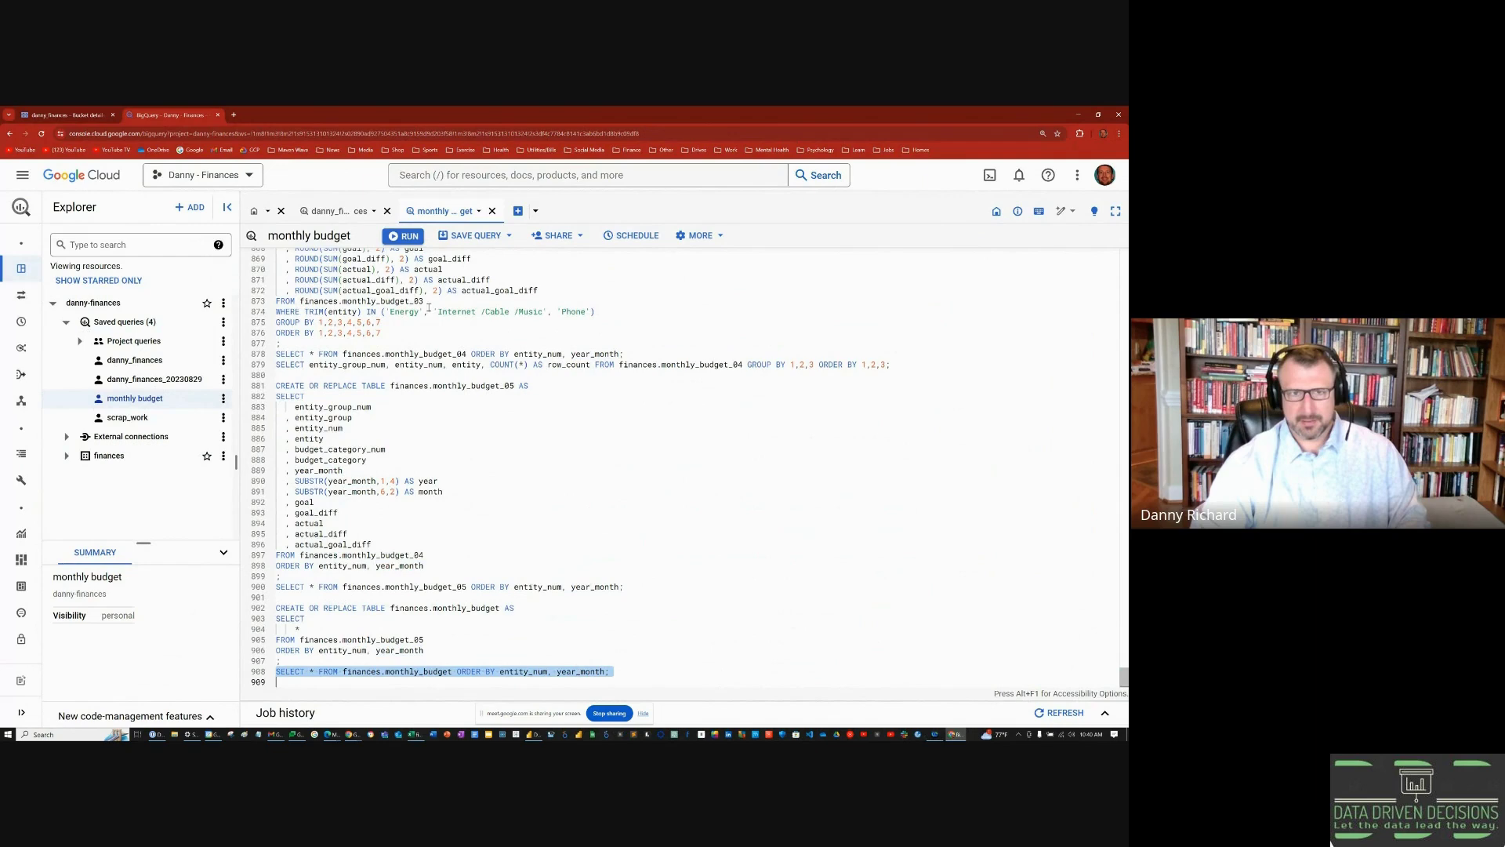
click(404, 235)
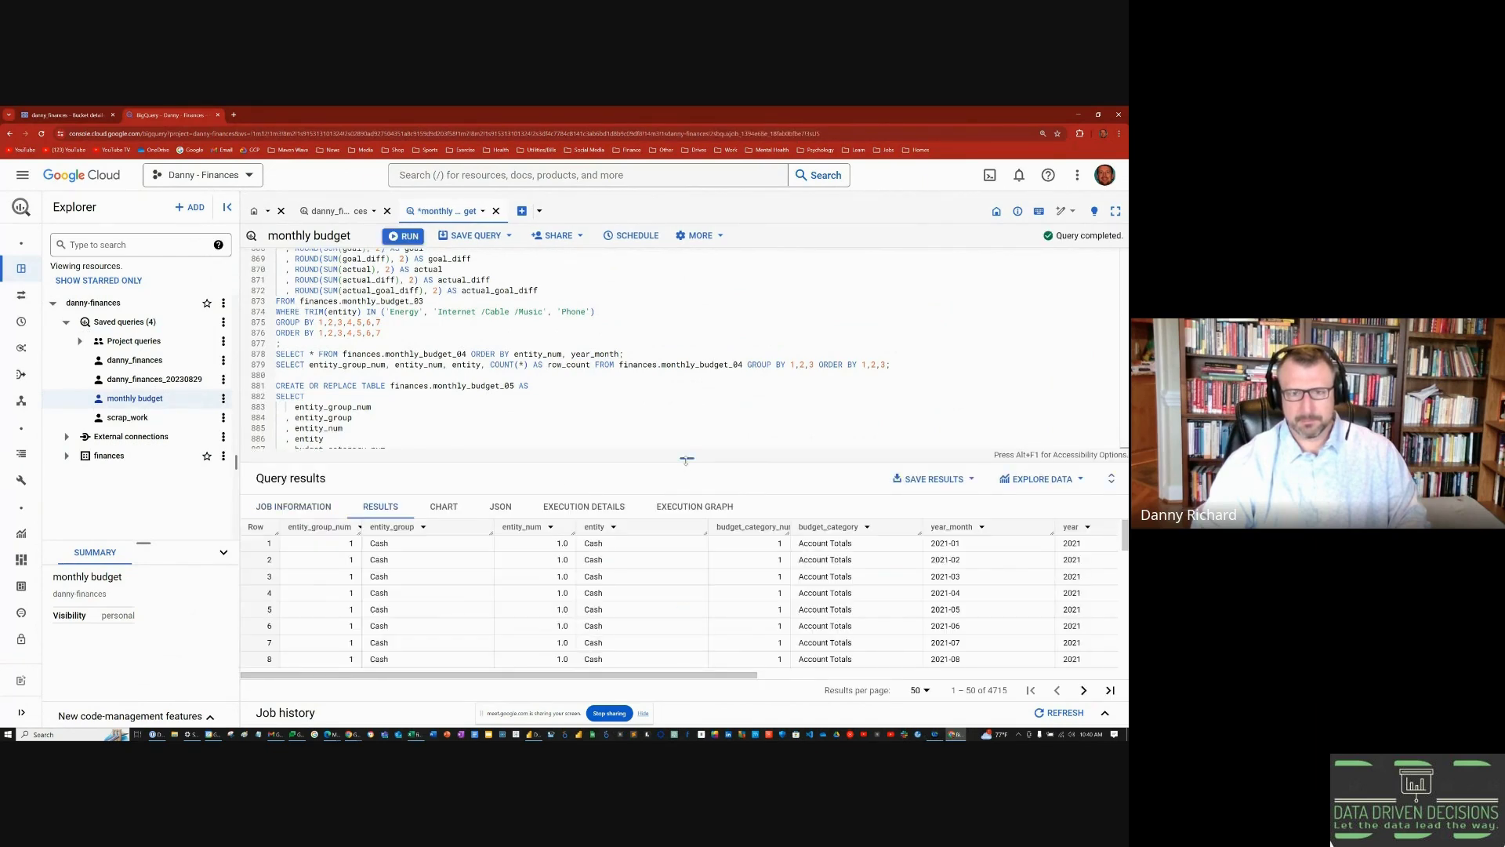
drag(686, 461, 687, 288)
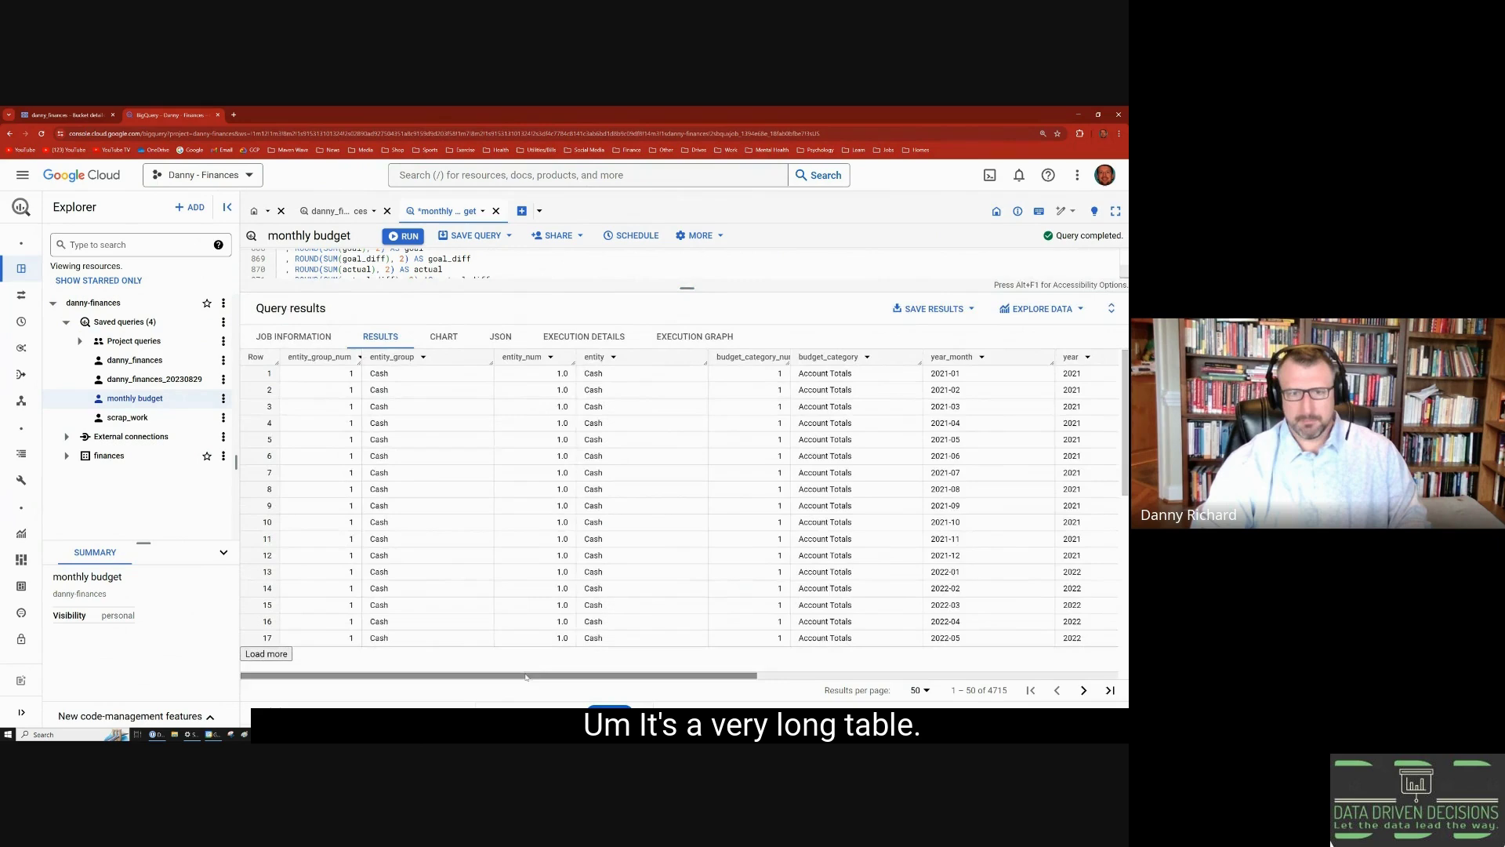
drag(533, 675, 922, 684)
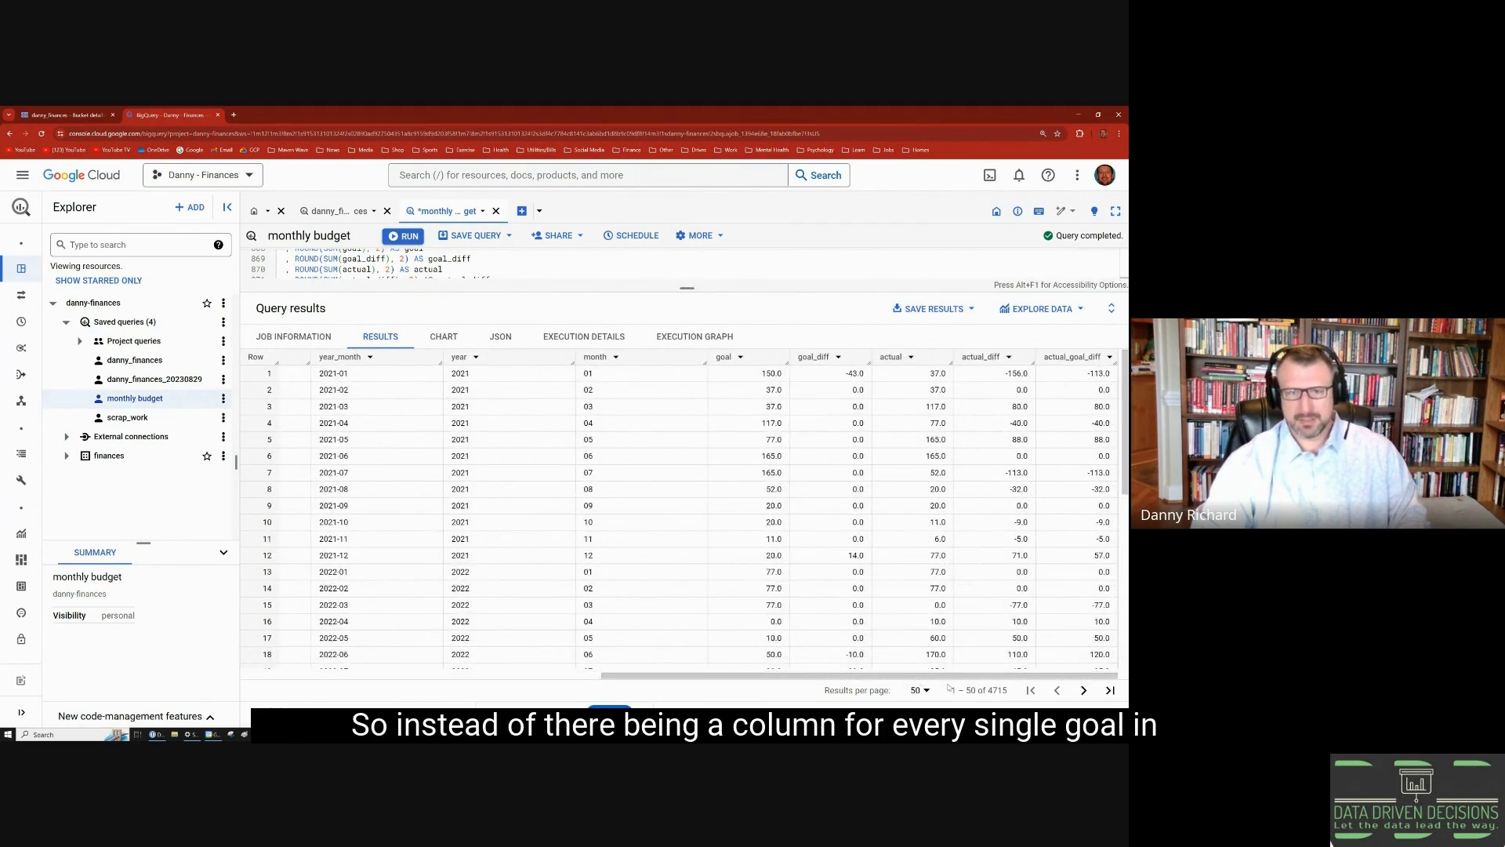
key(alt+Tab)
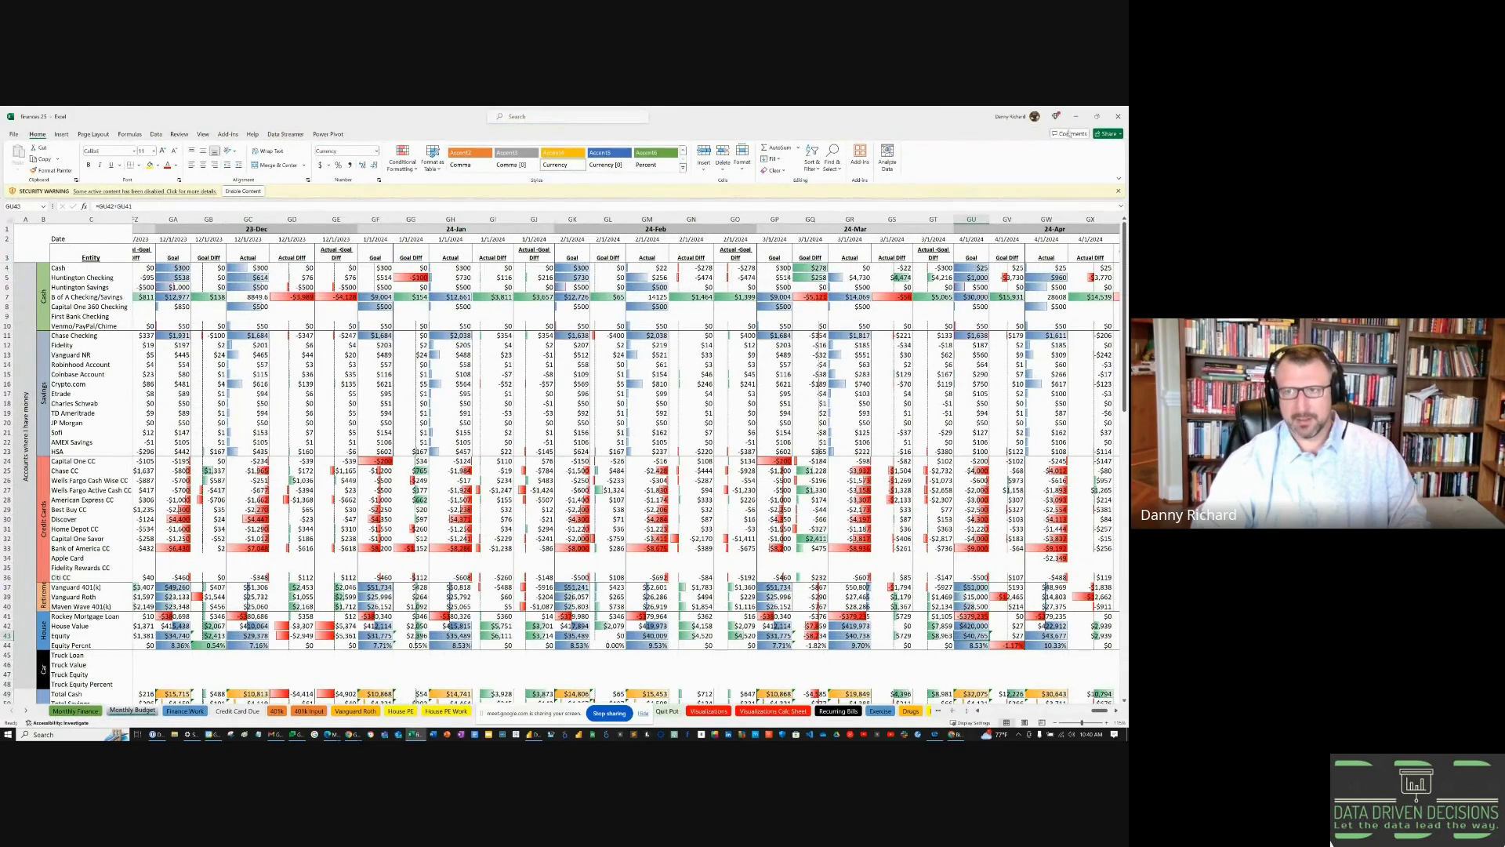
key(alt+Tab)
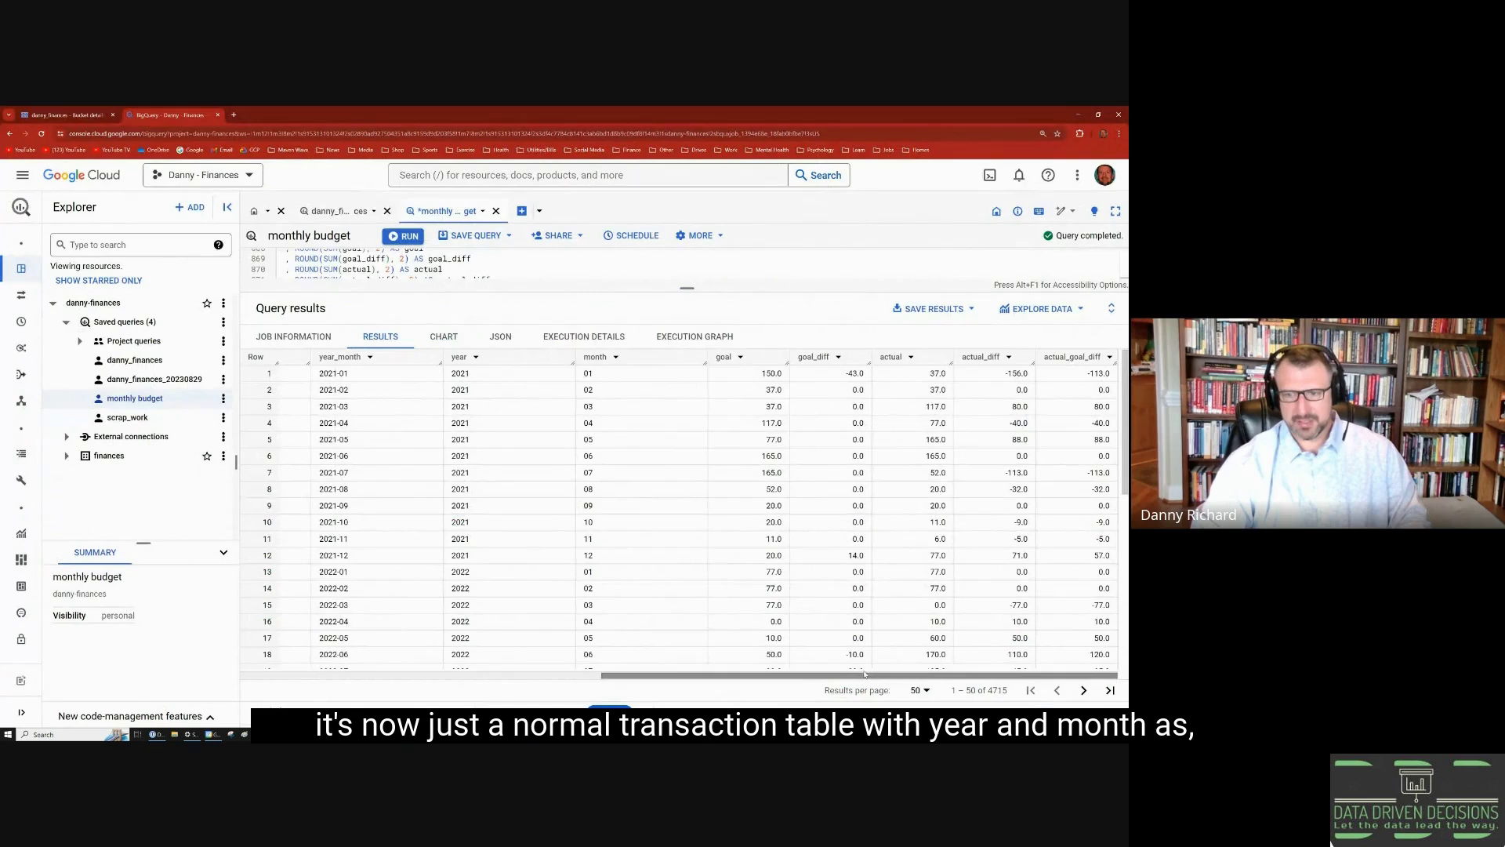
drag(864, 676, 820, 676)
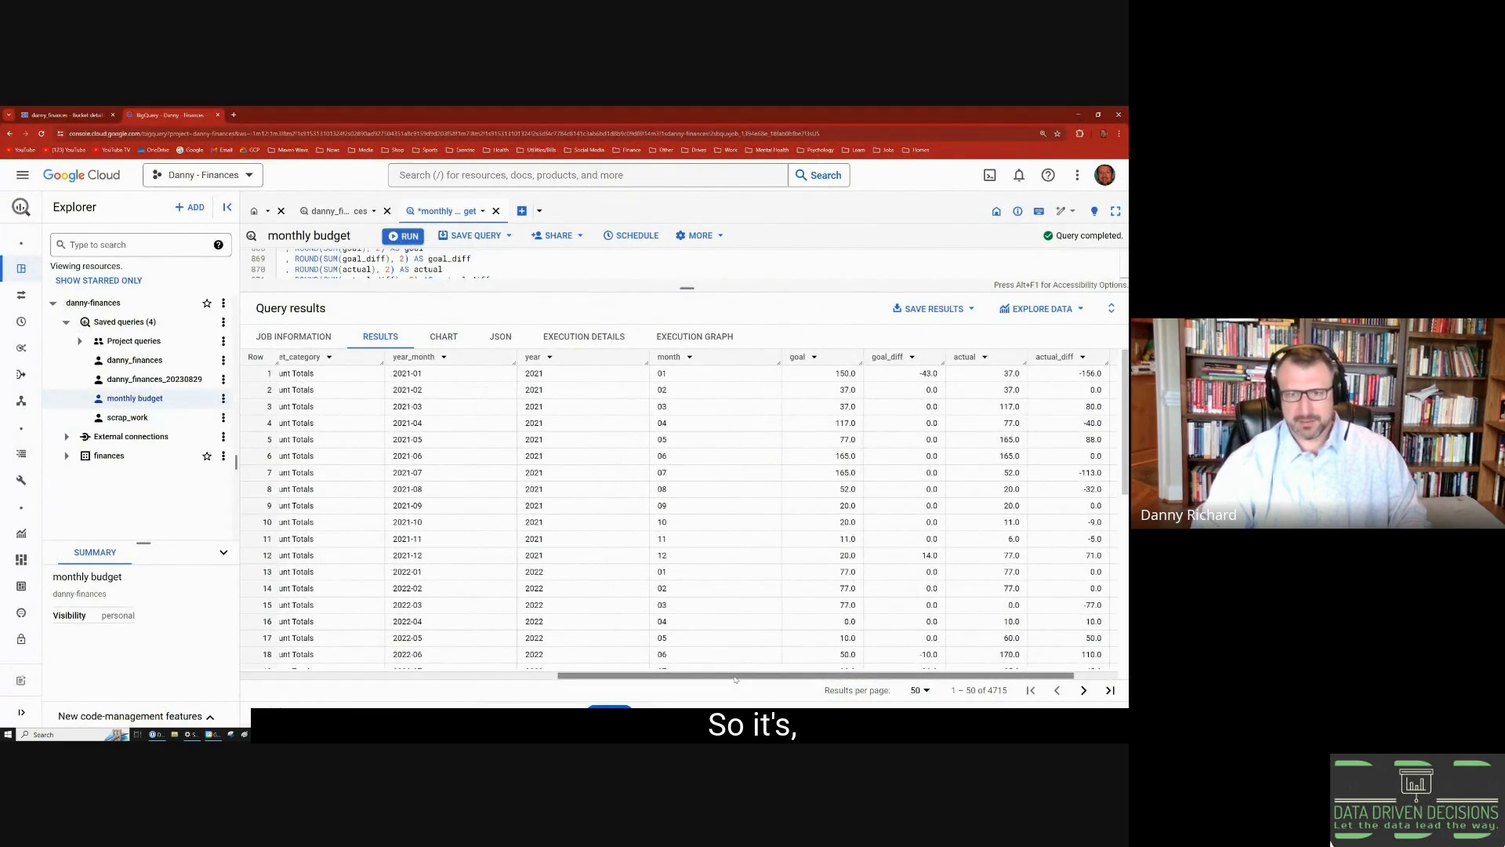
drag(731, 676, 411, 684)
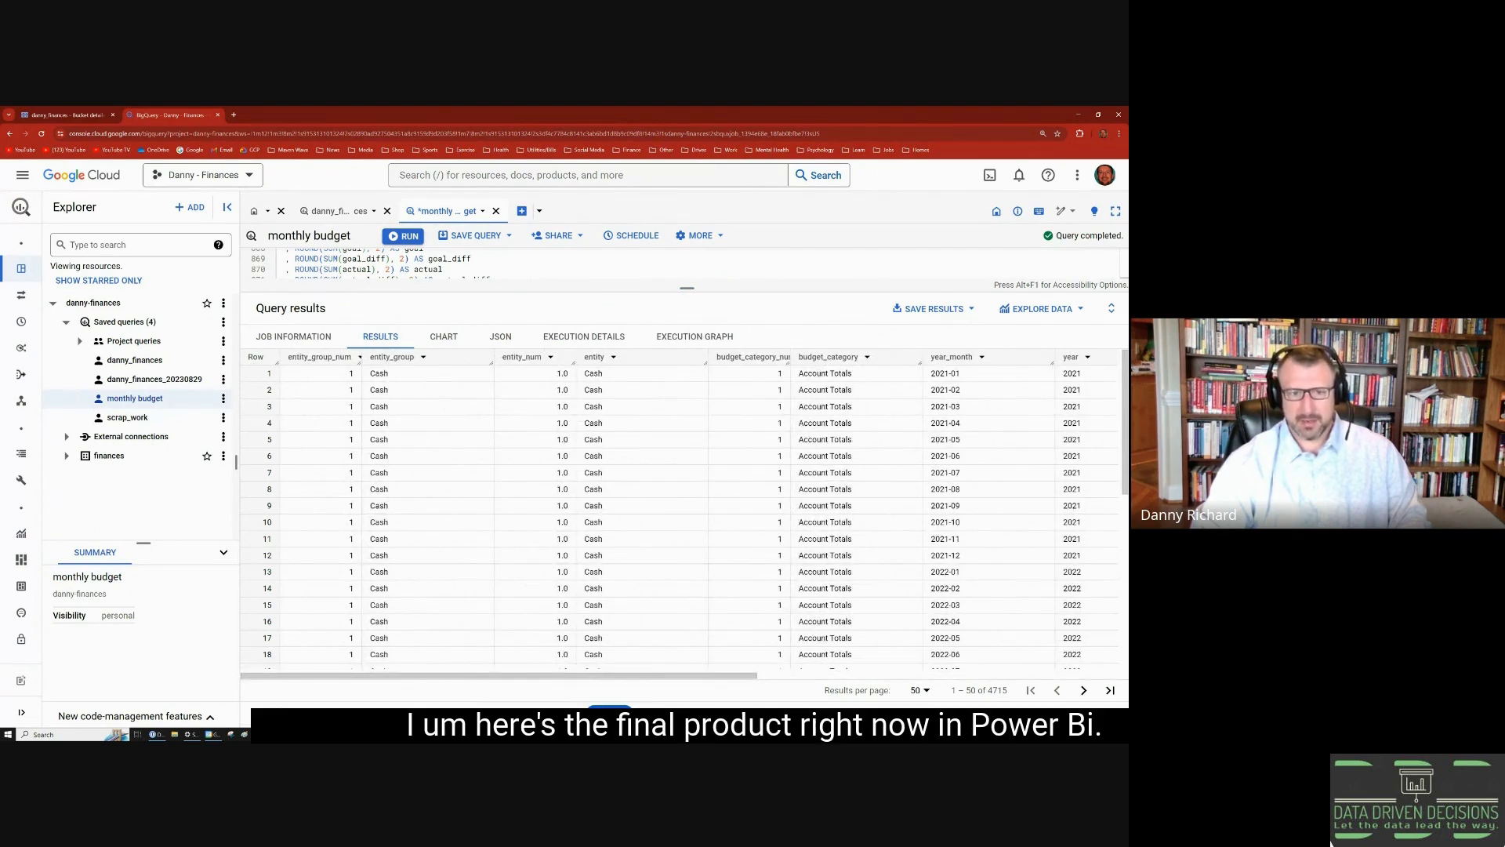
Switch to the Power BI Monthly Budget report and scroll through its KPI cards and charts.
mouse_move(353, 733)
click(304, 690)
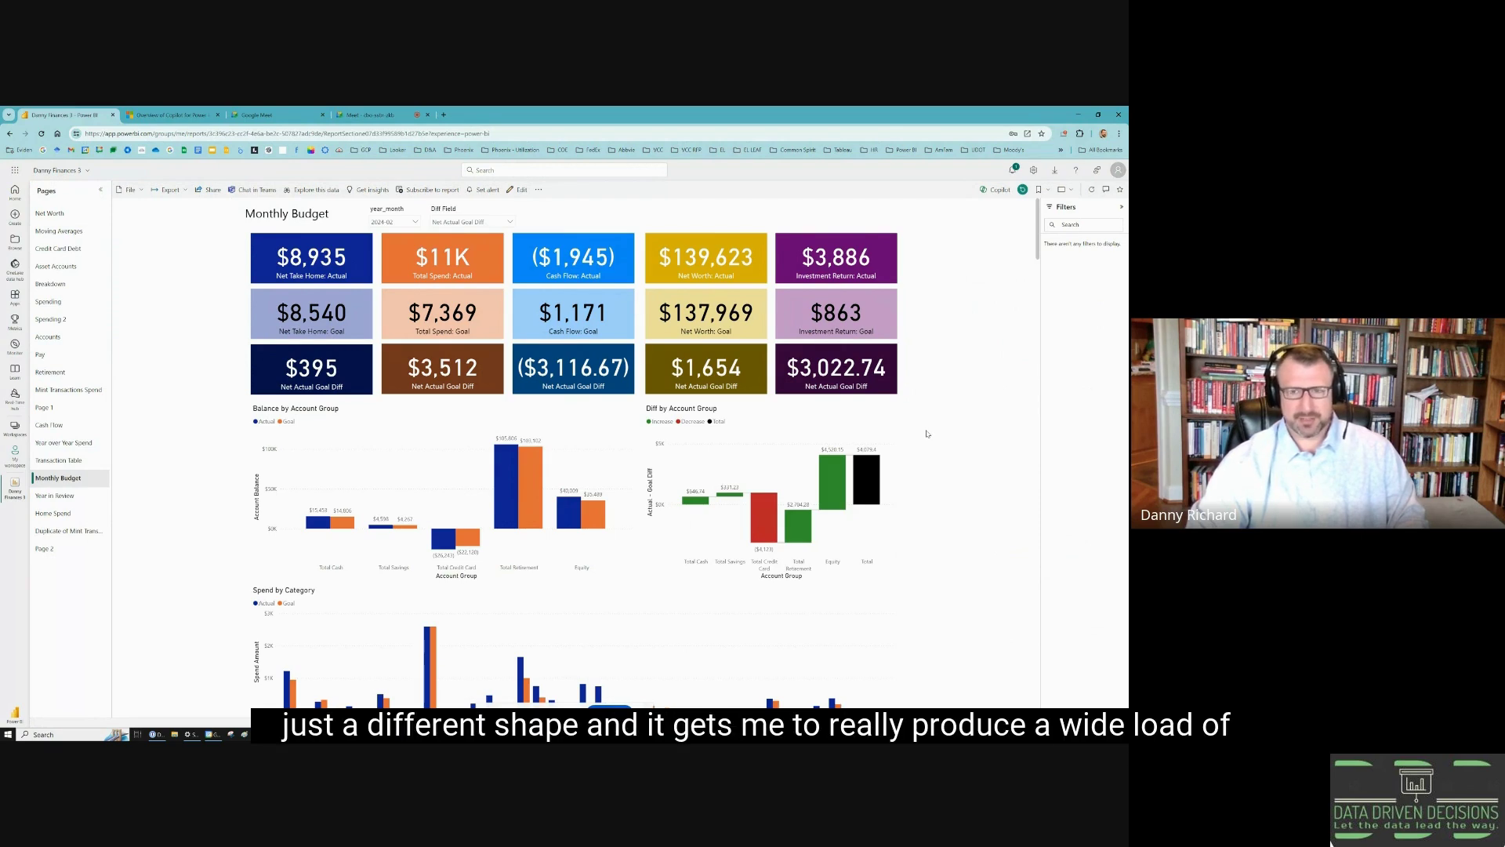
scroll(946, 448, down, 5)
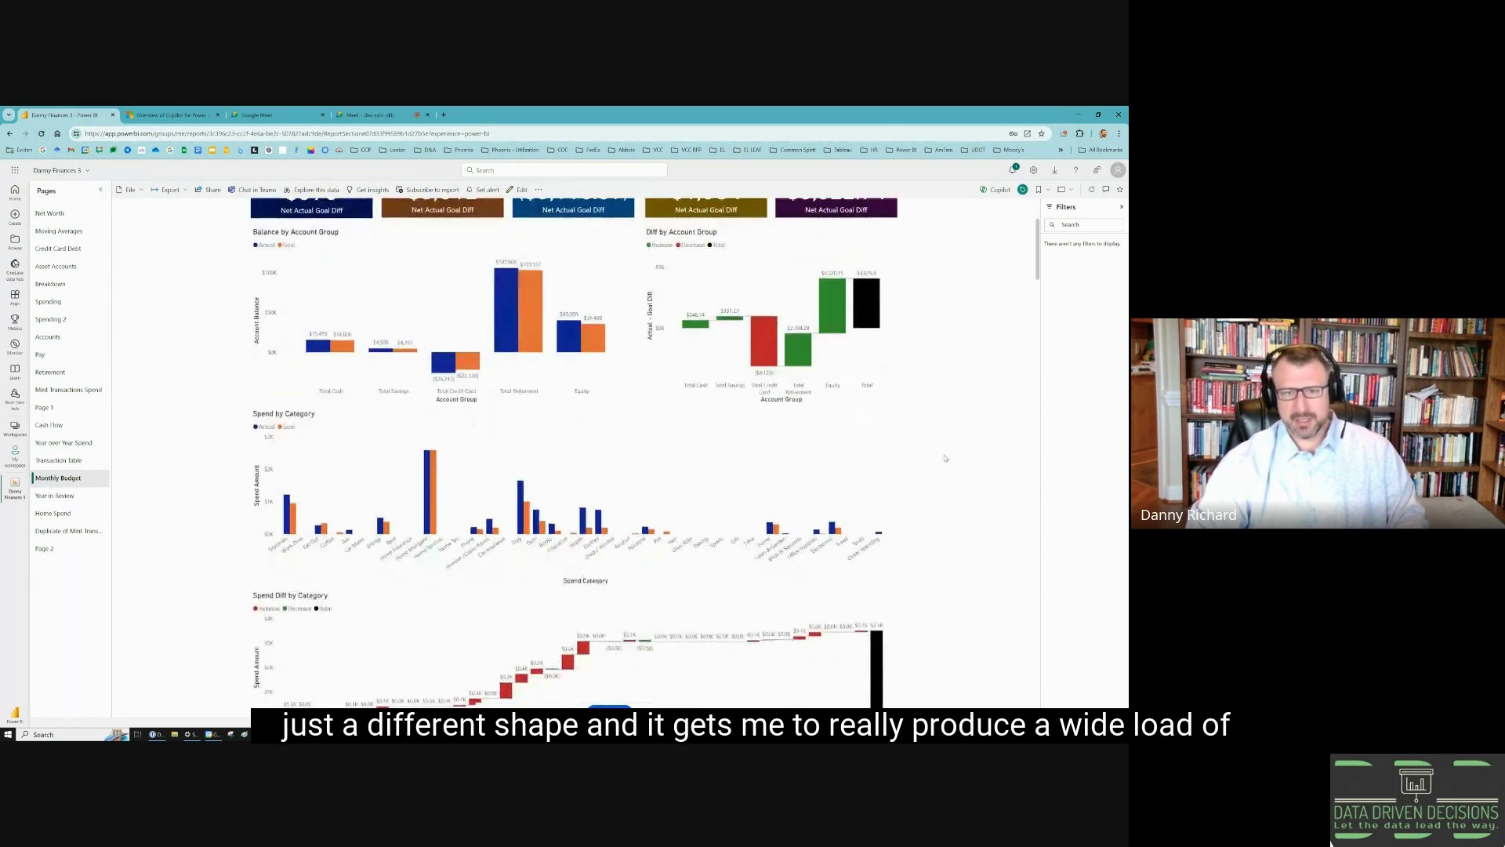
scroll(946, 458, down, 10)
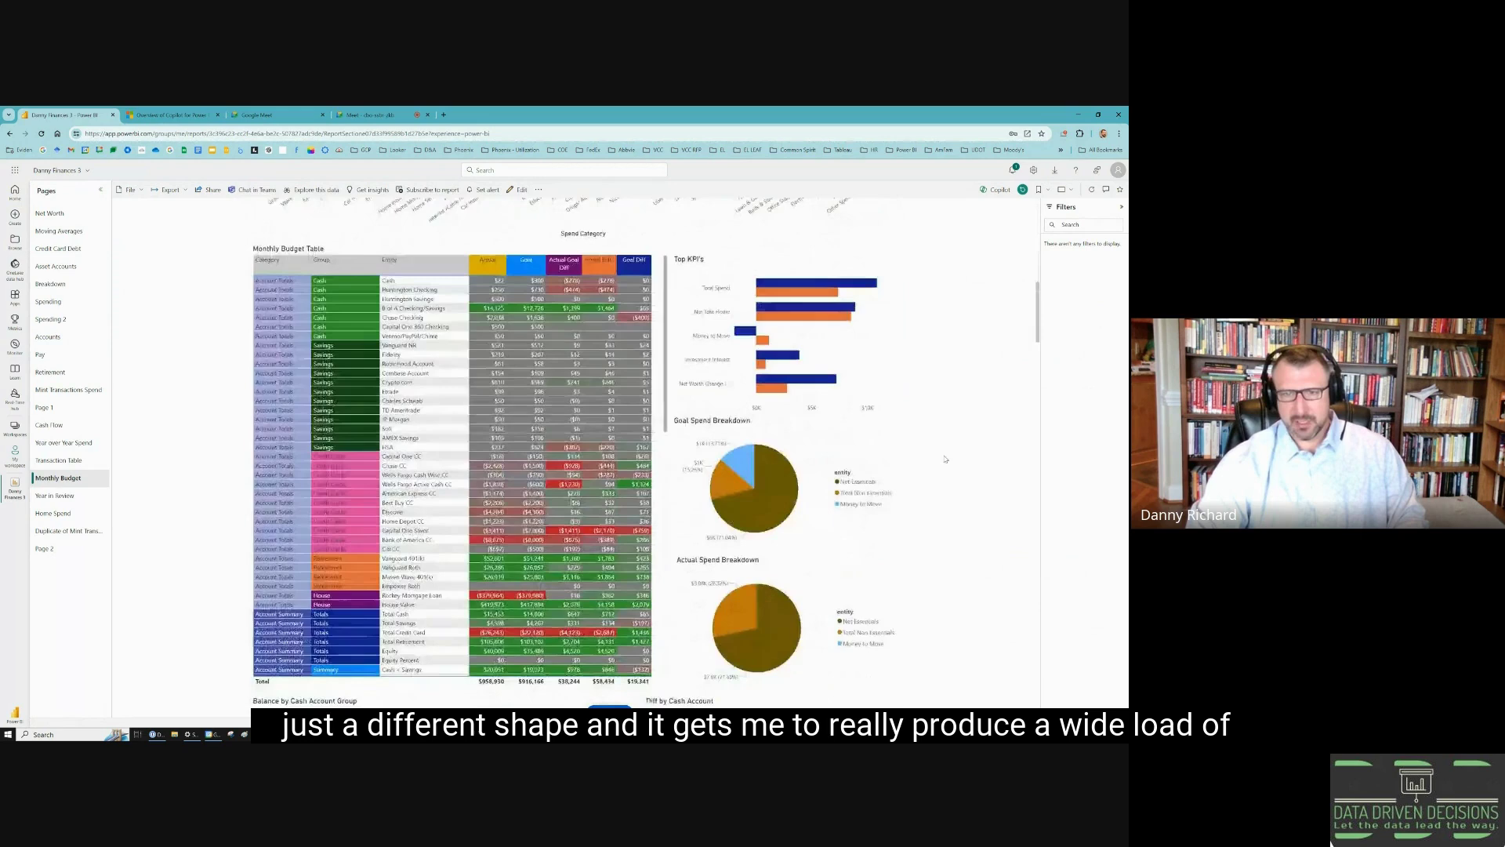
scroll(944, 461, down, 15)
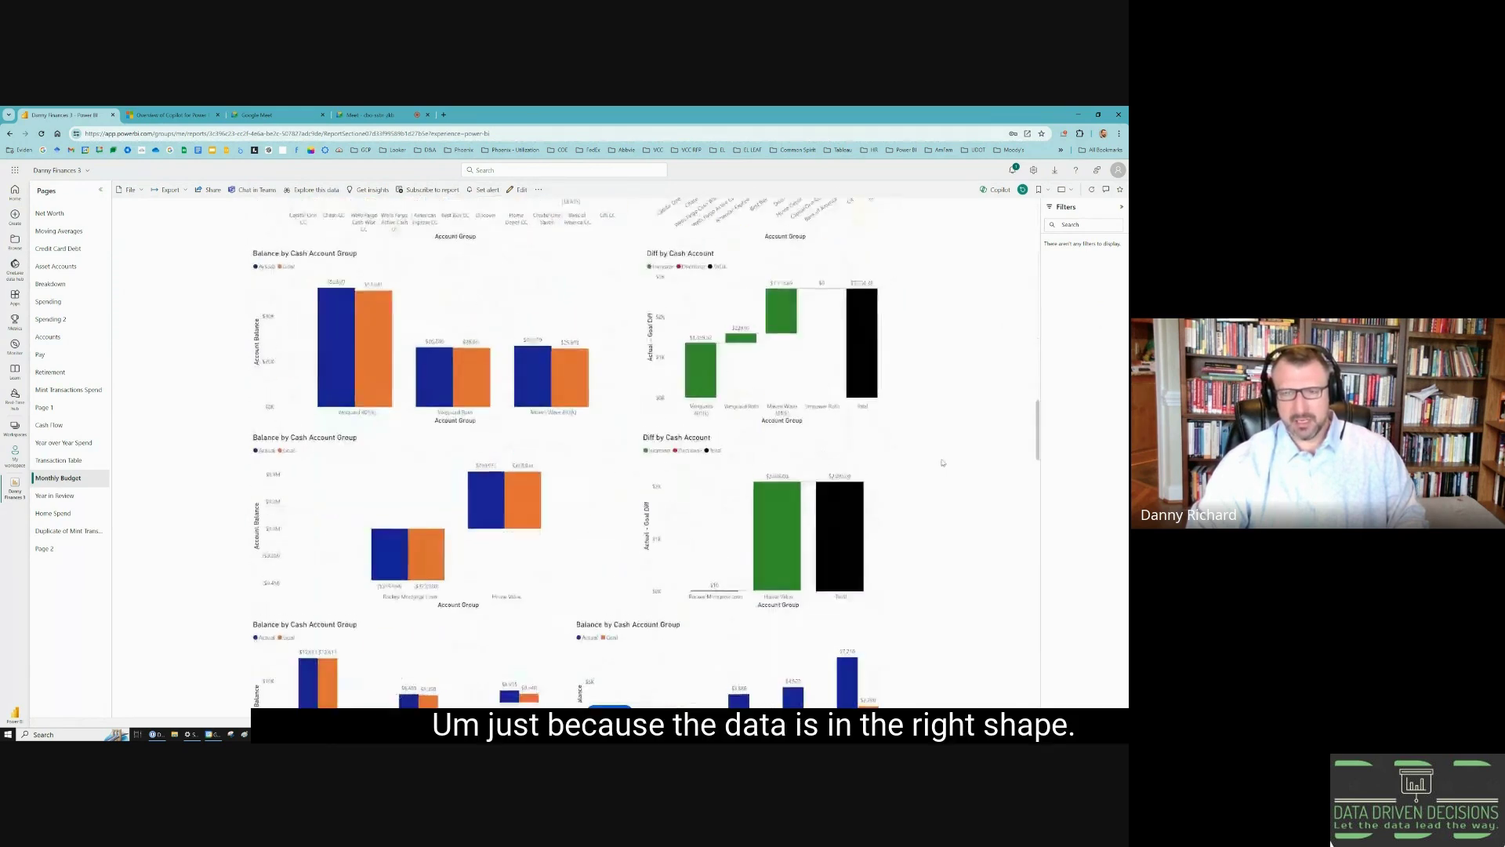
scroll(940, 466, down, 6)
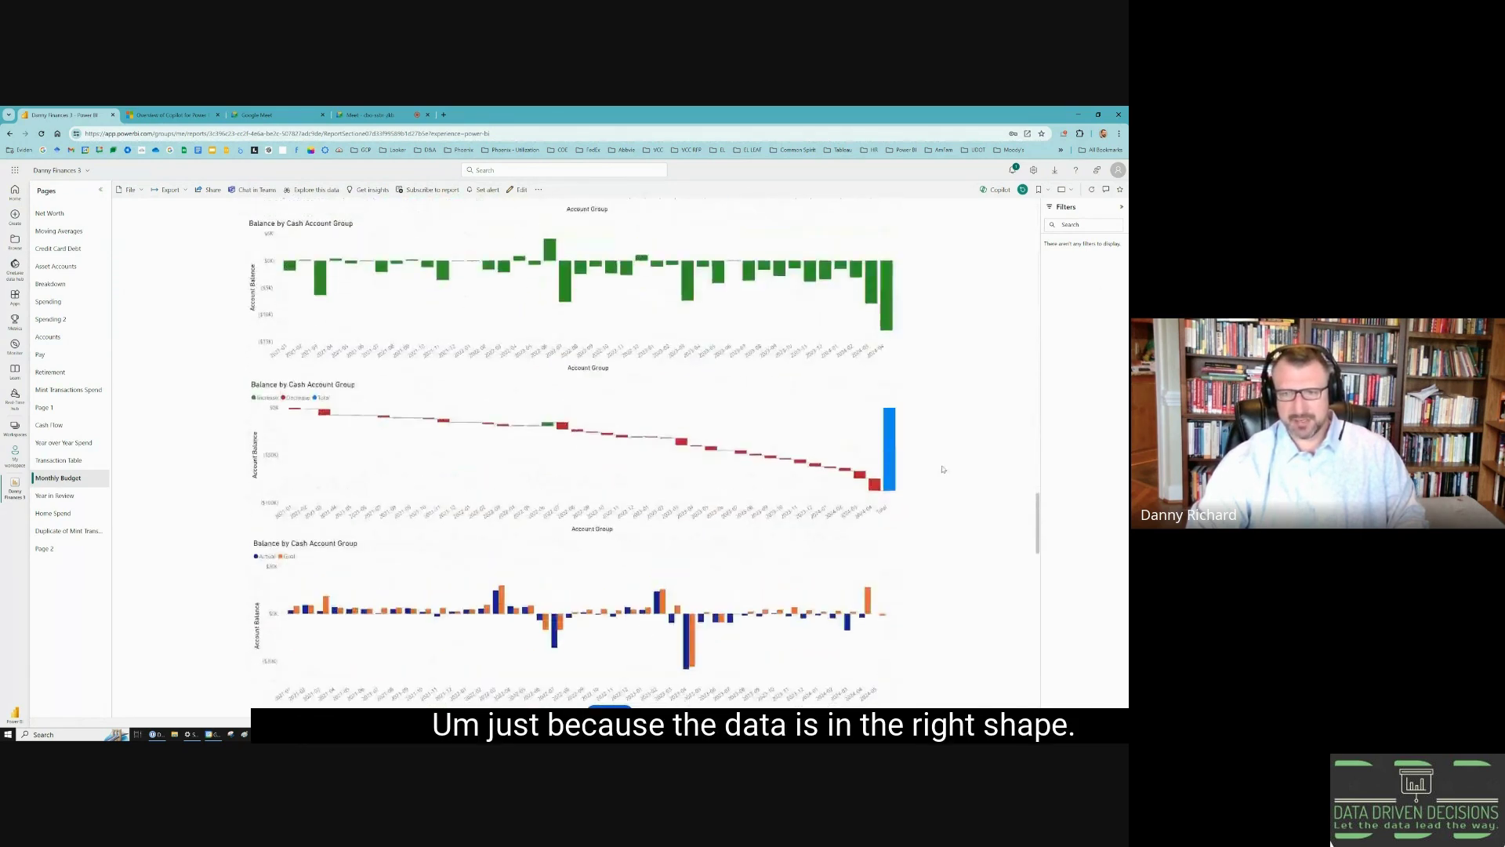
scroll(941, 469, up, 12)
scroll(942, 470, up, 15)
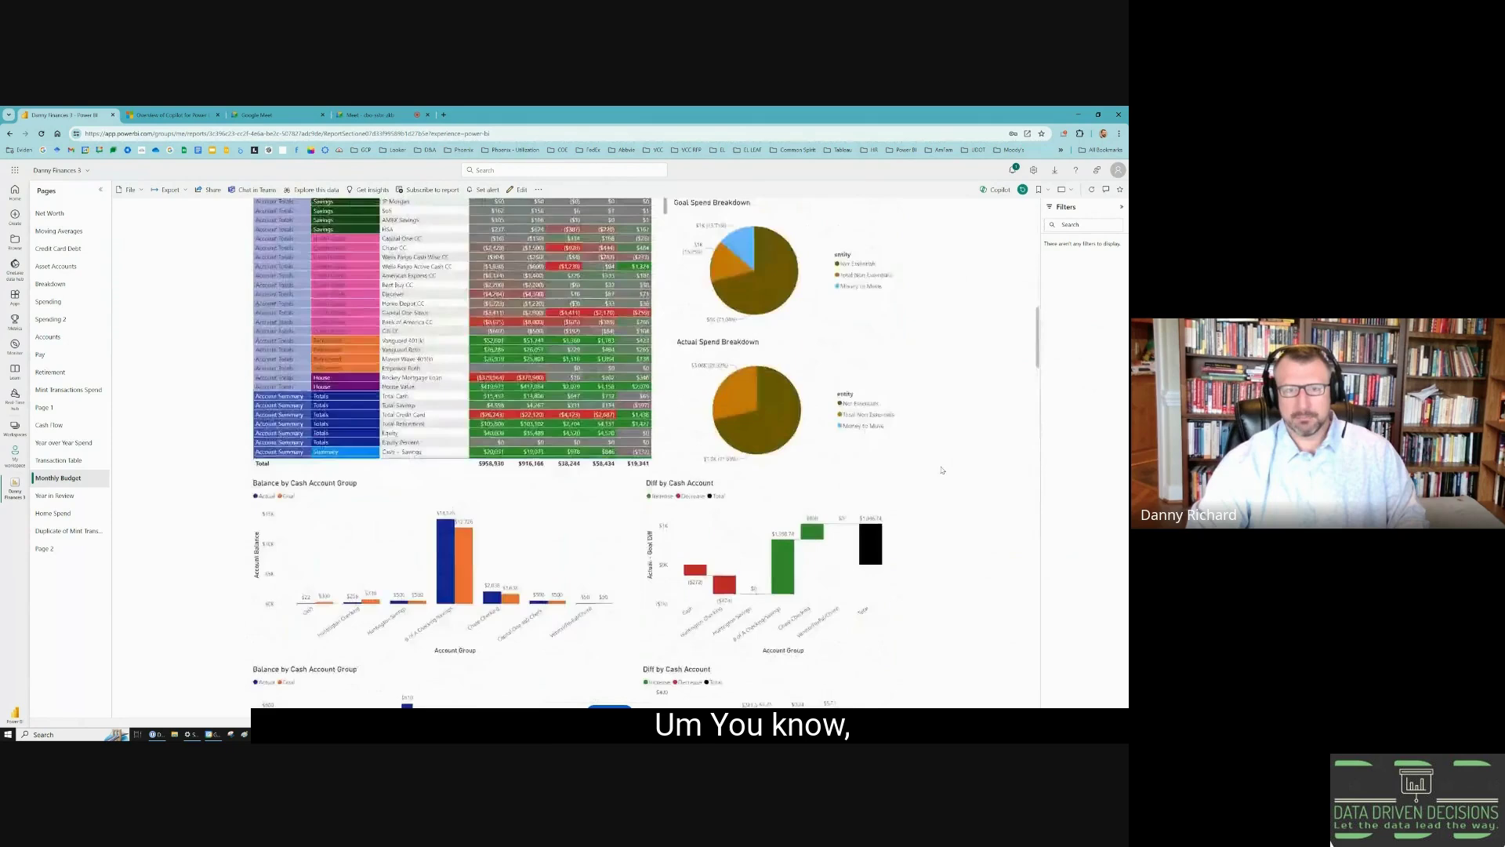
scroll(943, 470, up, 3)
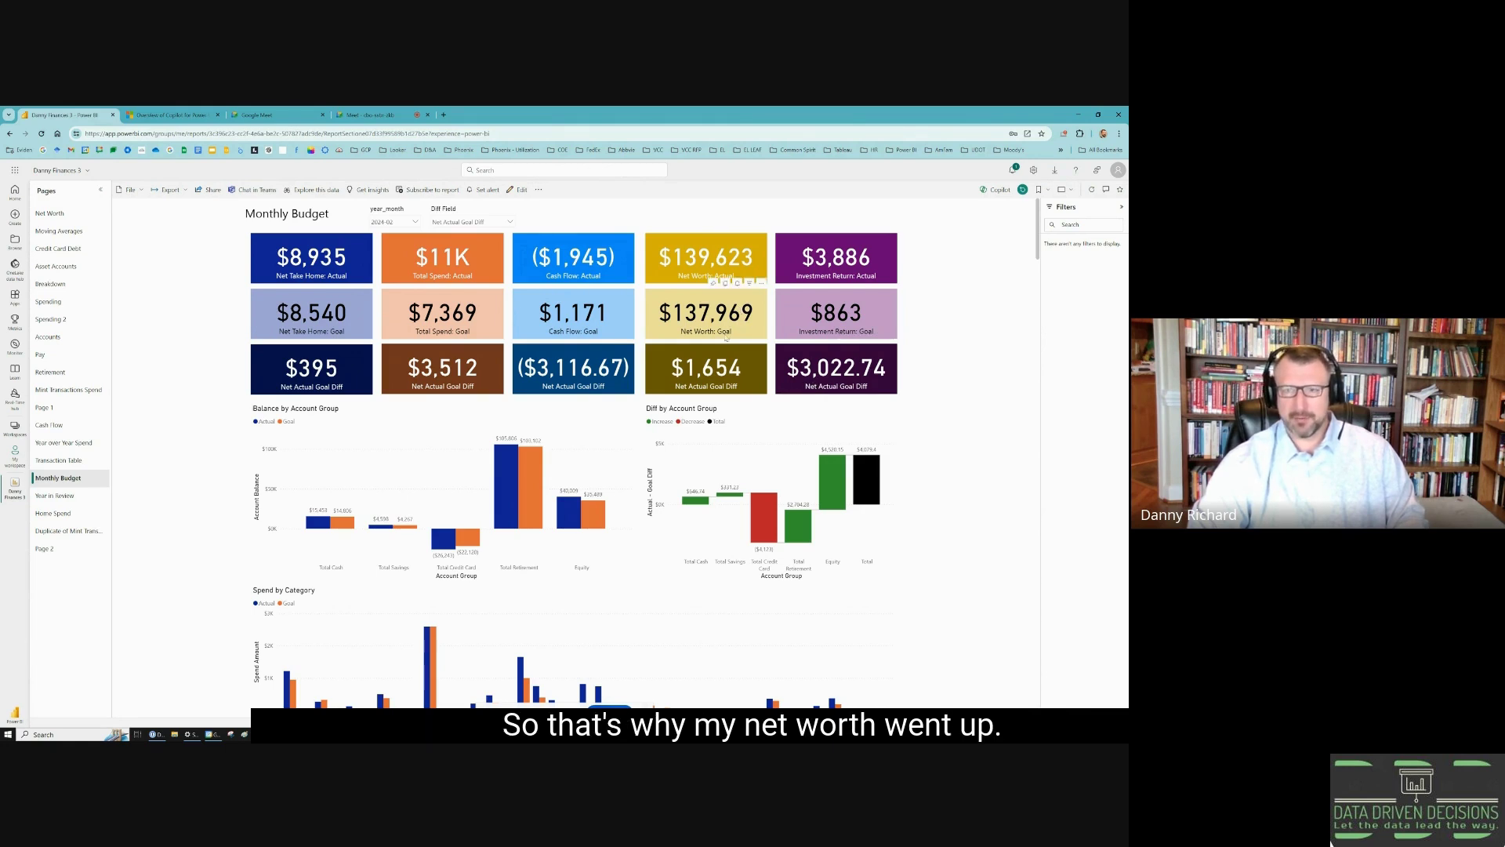
scroll(546, 494, down, 1)
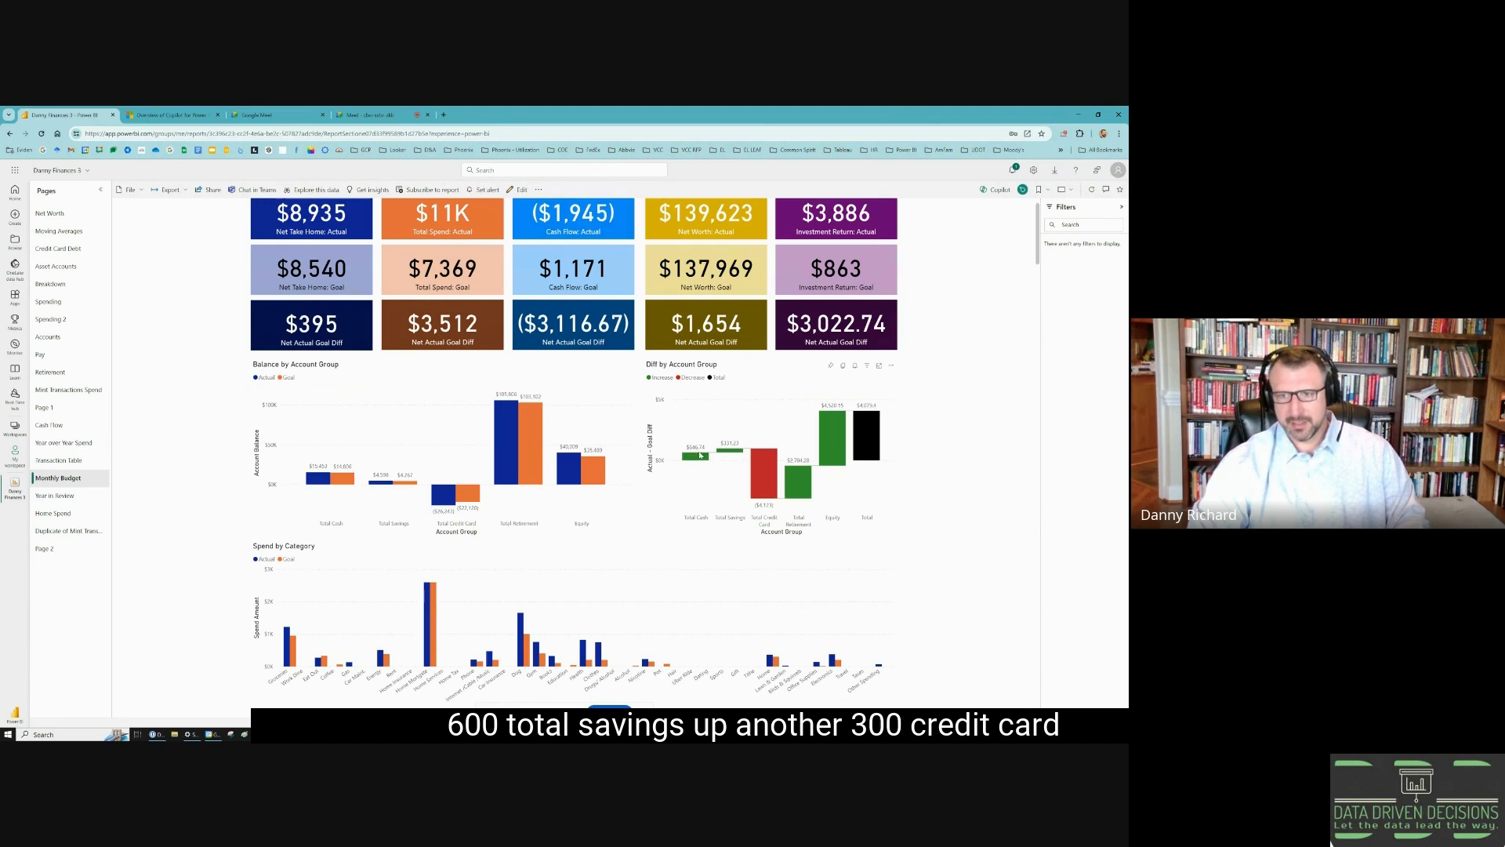
mouse_move(725, 455)
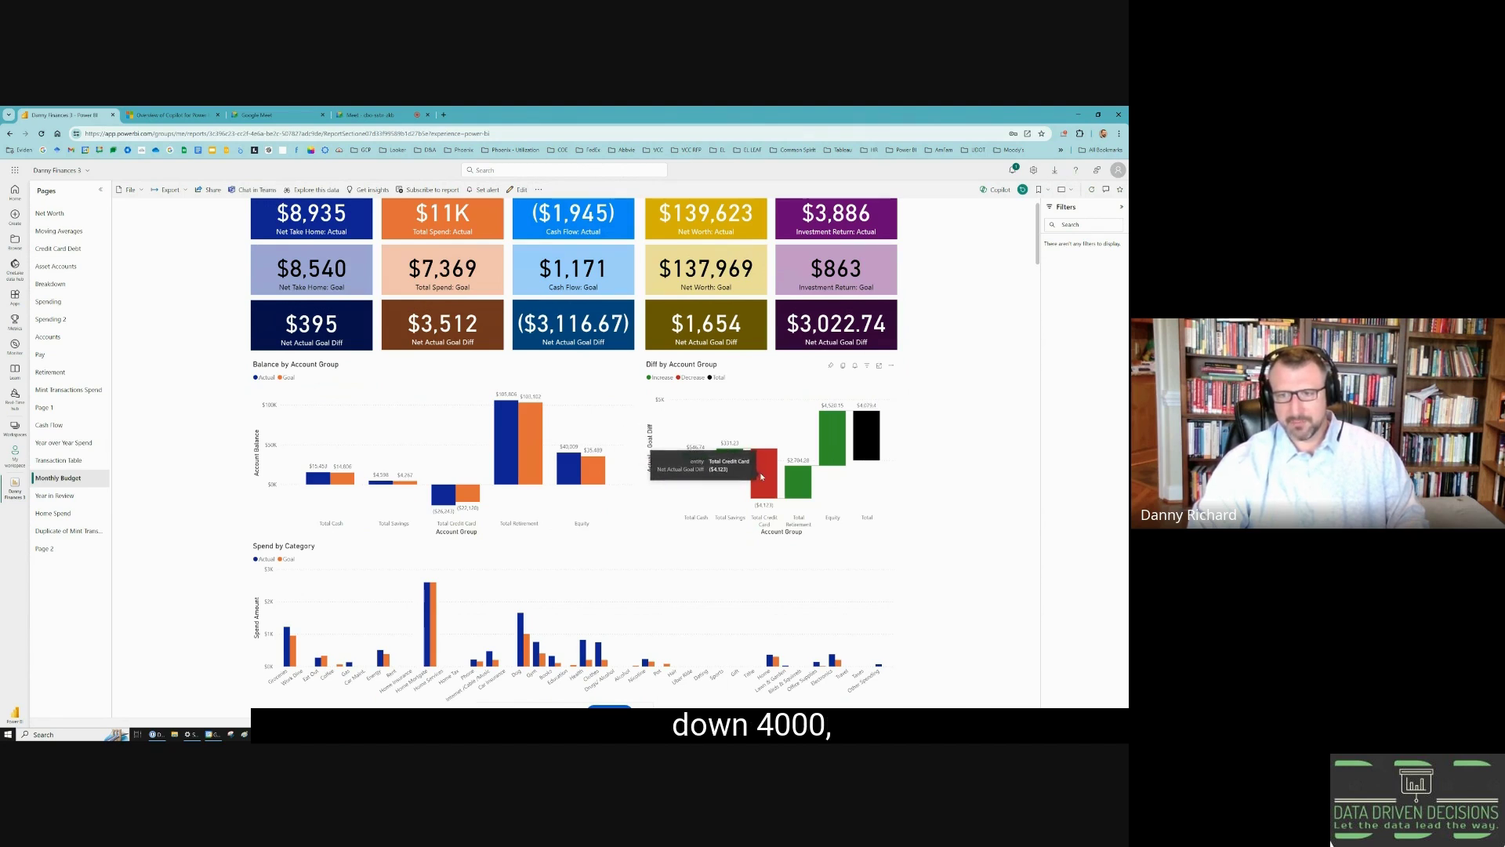
mouse_move(761, 493)
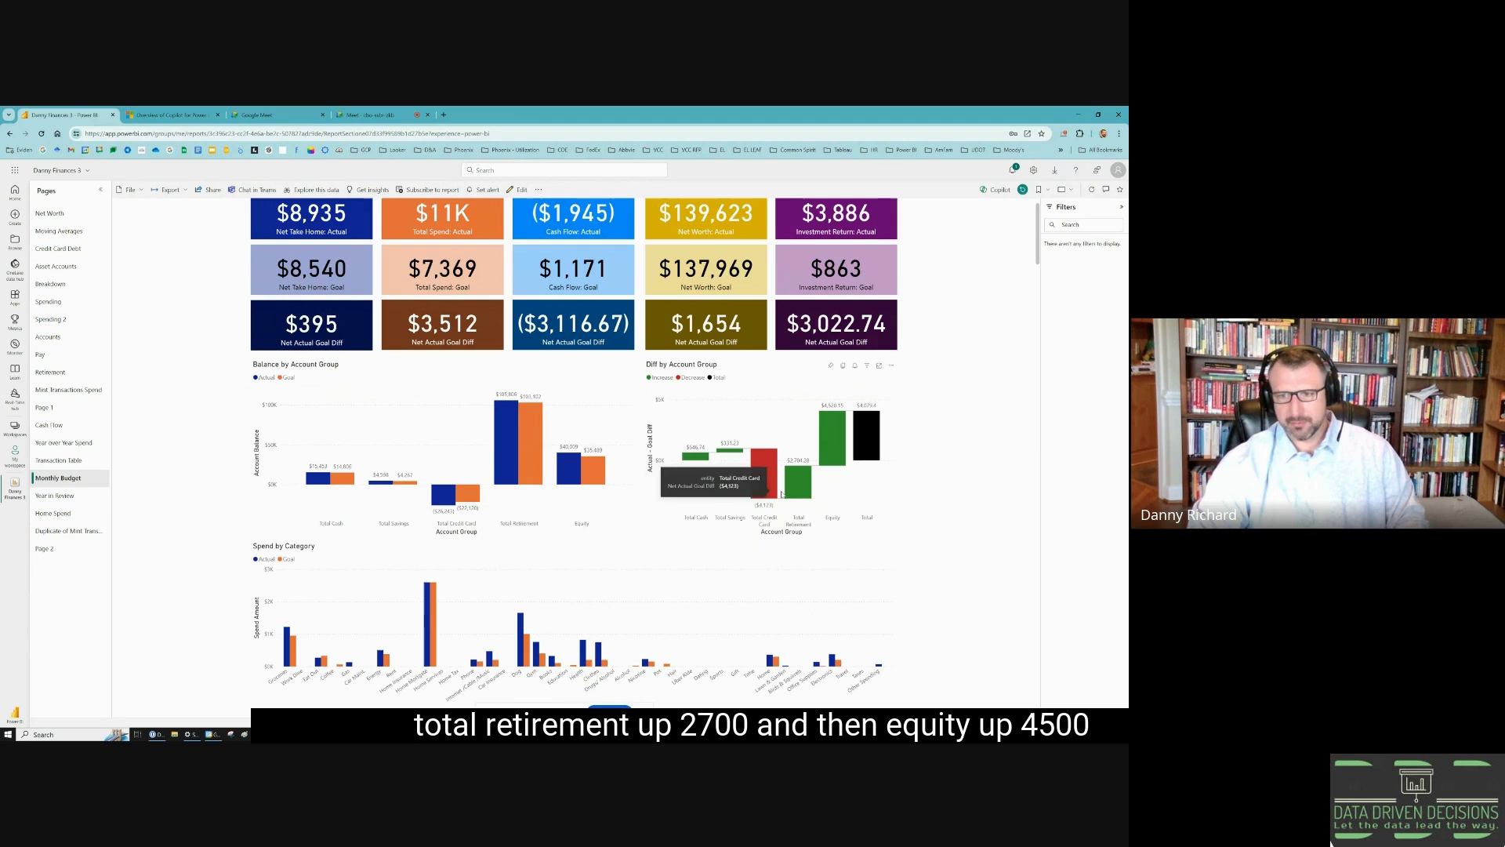
mouse_move(793, 467)
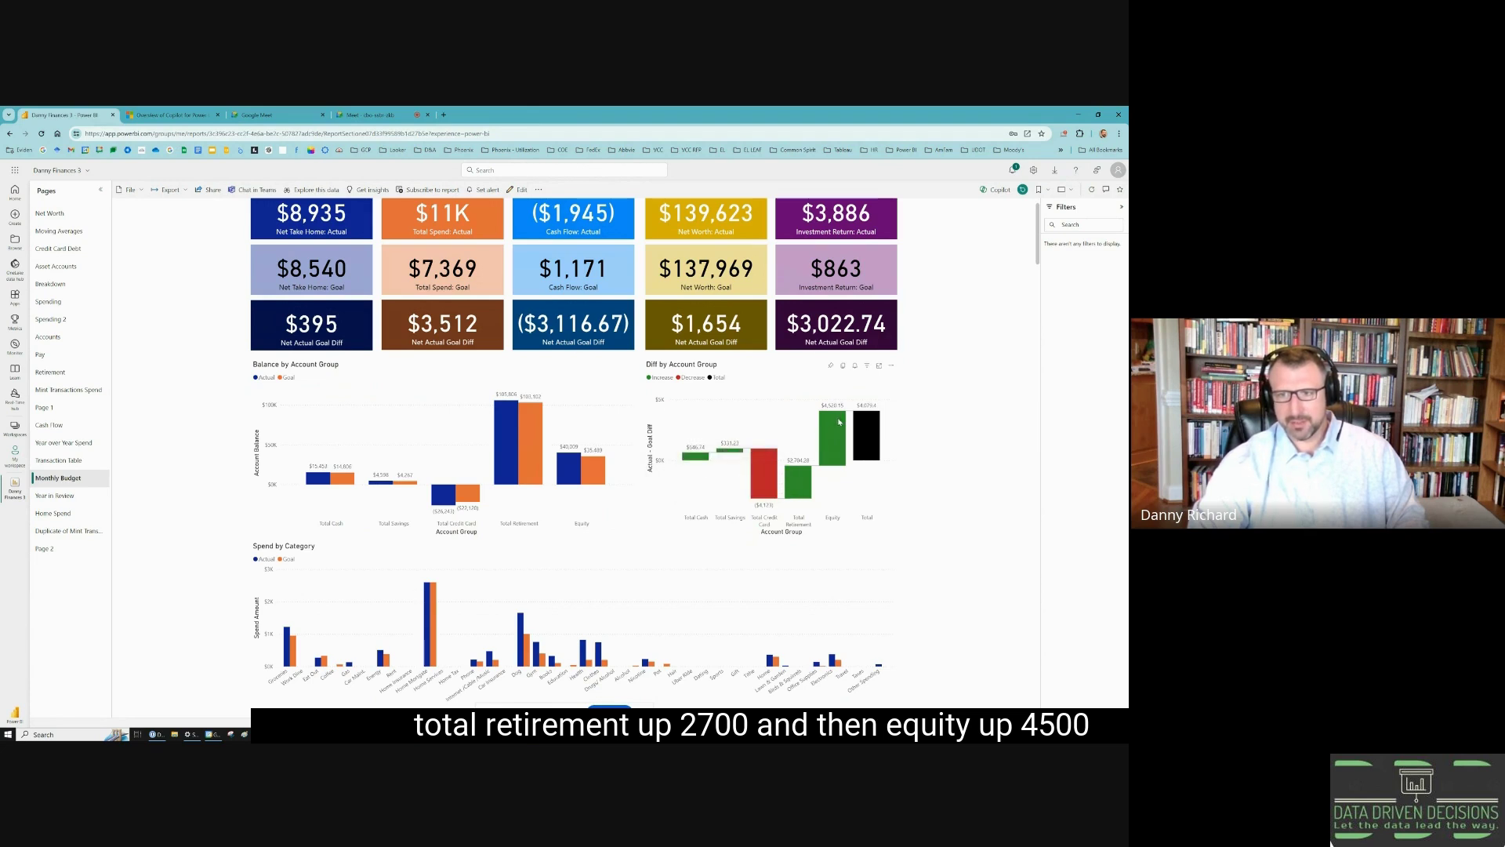
mouse_move(870, 420)
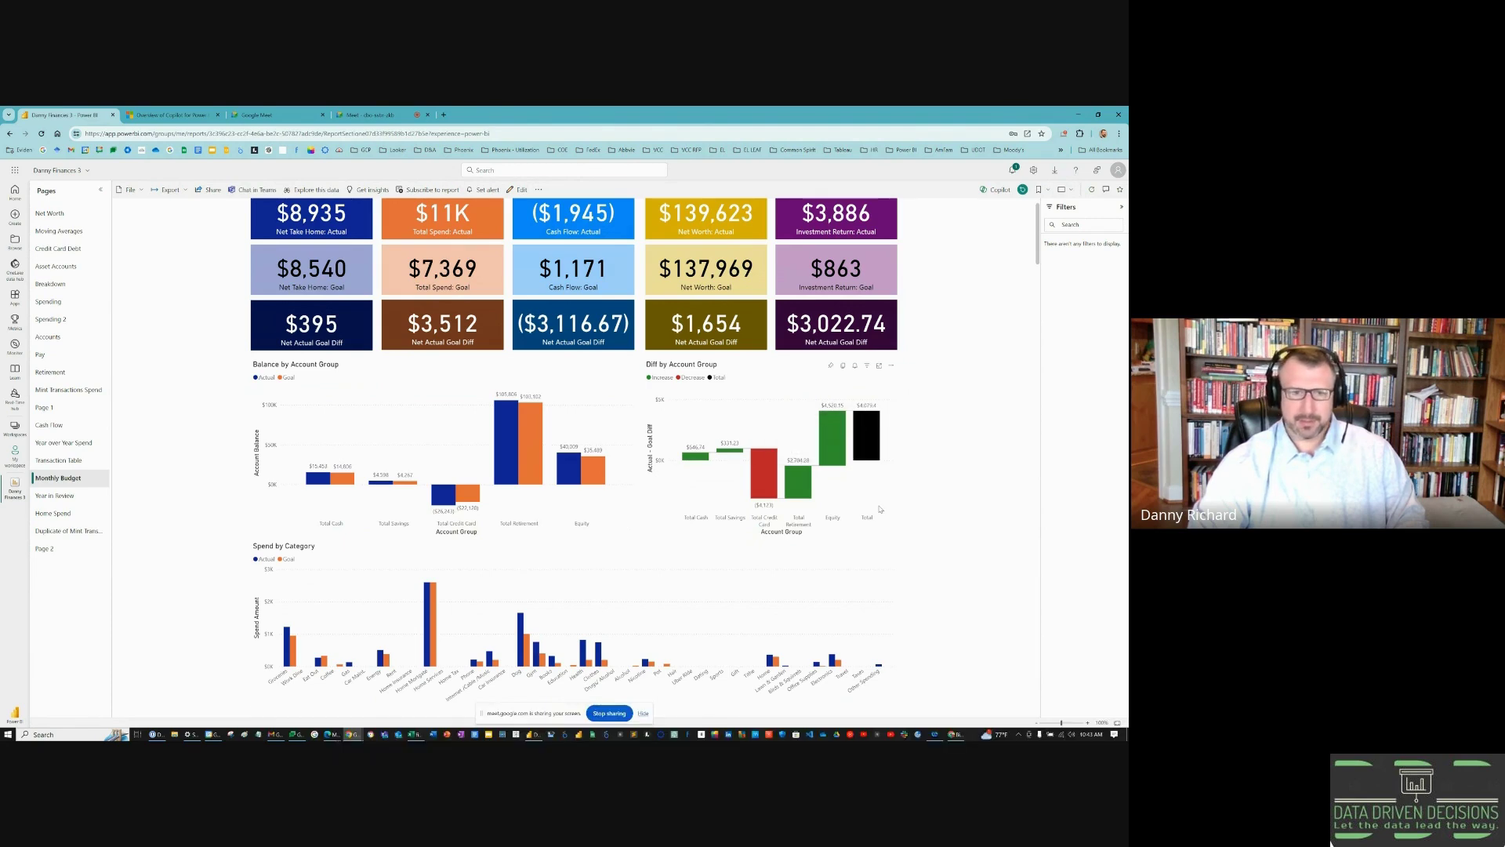
Scroll down to the Spend by Category and Spend Diff by Category charts, checking bar tooltips.
scroll(428, 481, down, 3)
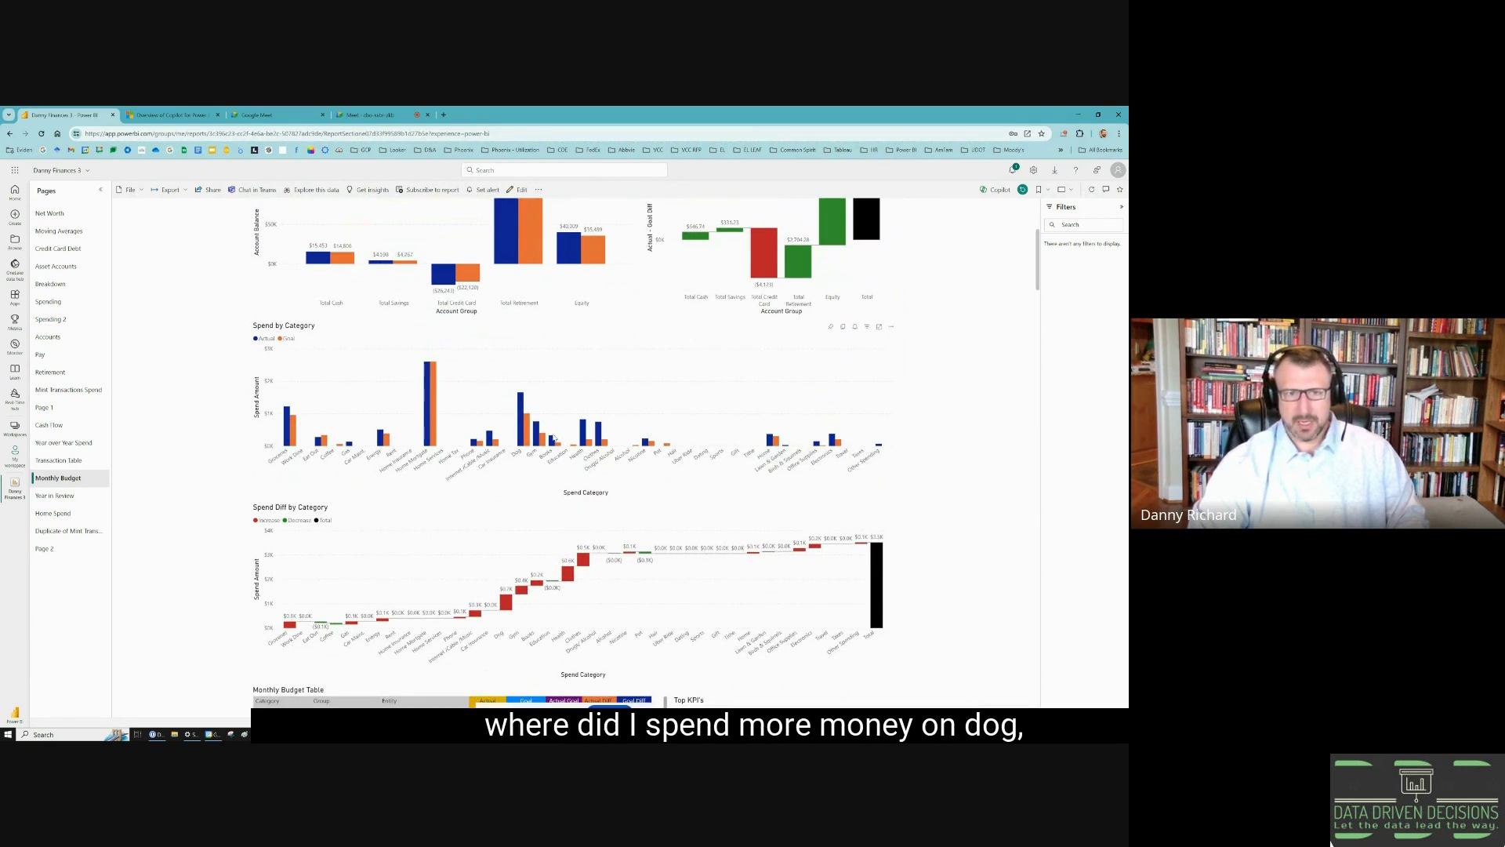
mouse_move(522, 440)
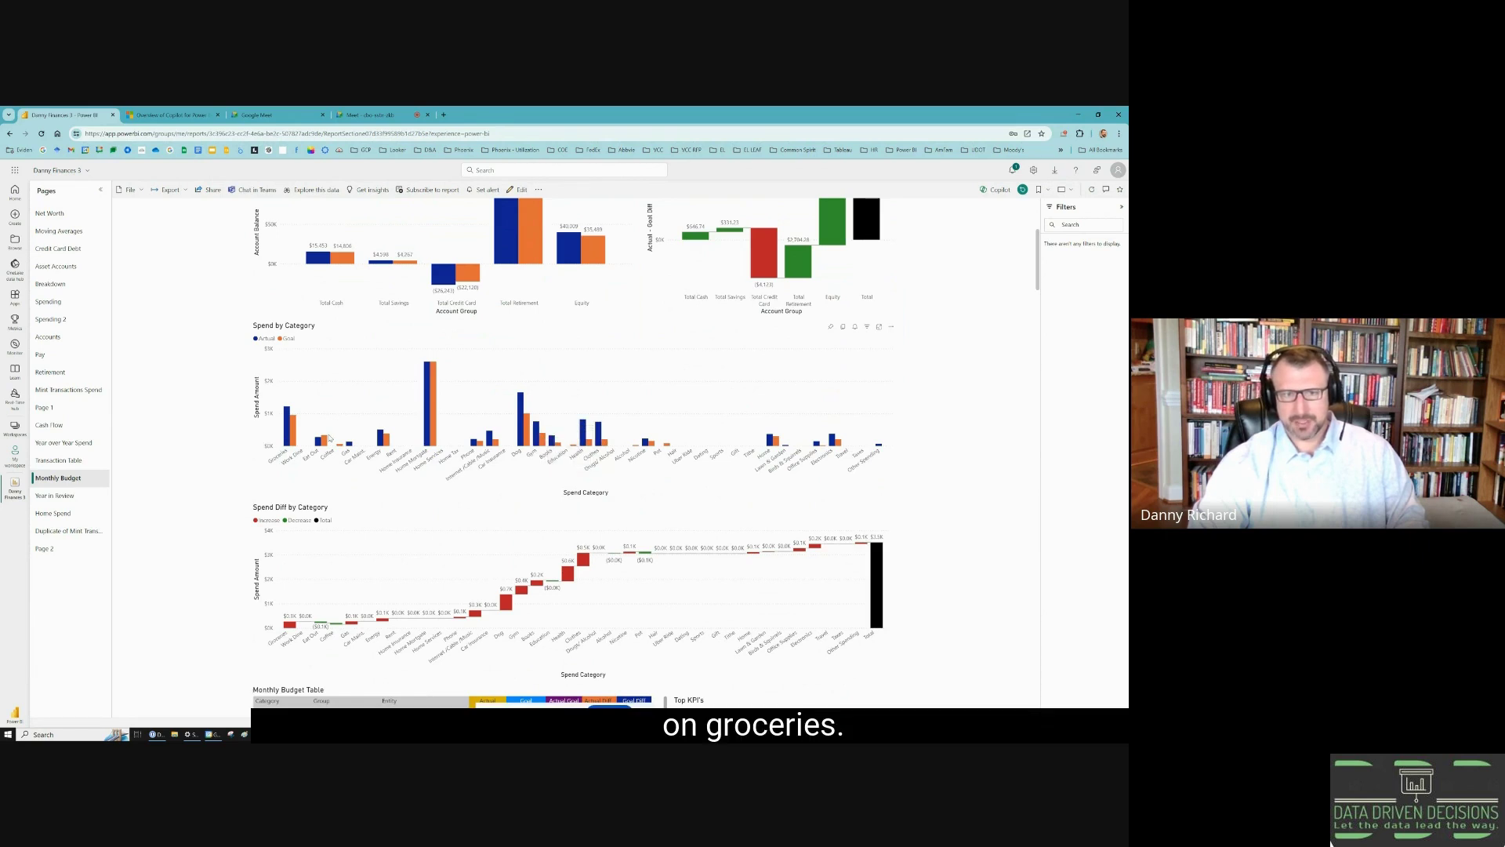
scroll(275, 439, down, 2)
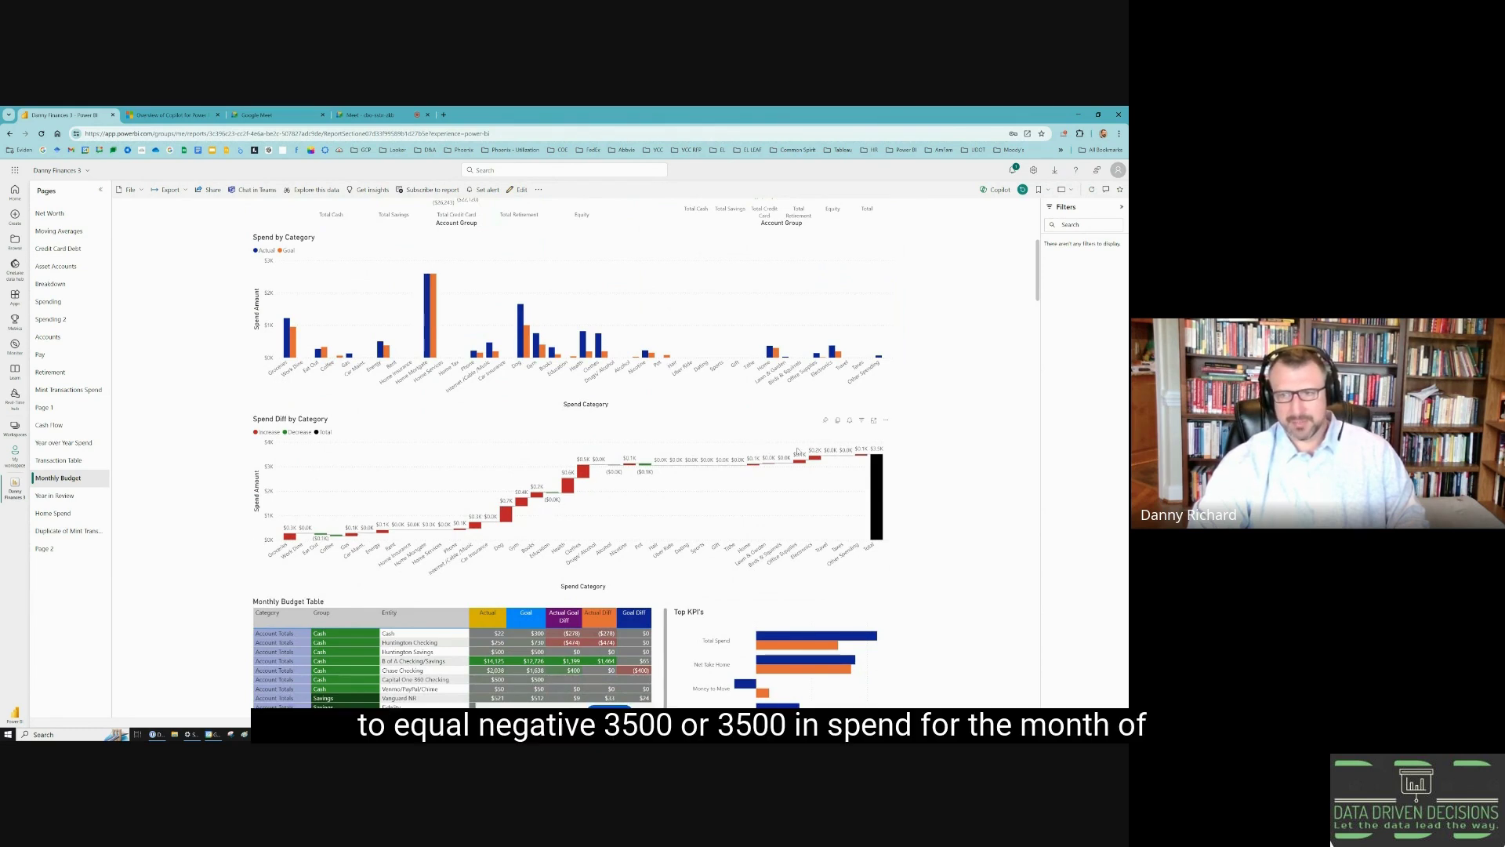
Scroll through the Monthly Budget Table rows down to Spending Totals and Final Summary.
mouse_move(878, 459)
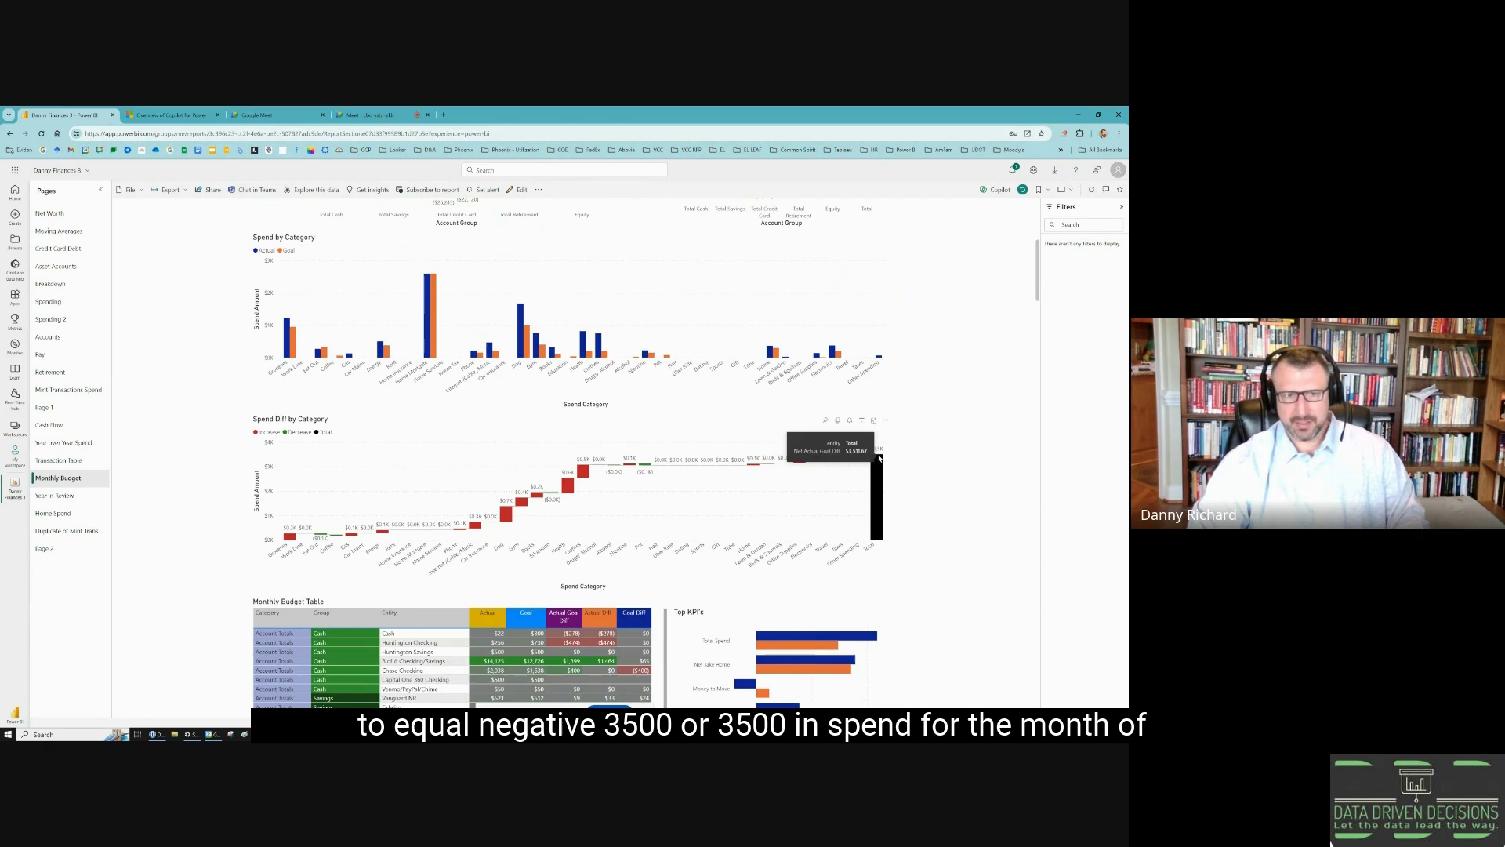
scroll(537, 476, down, 5)
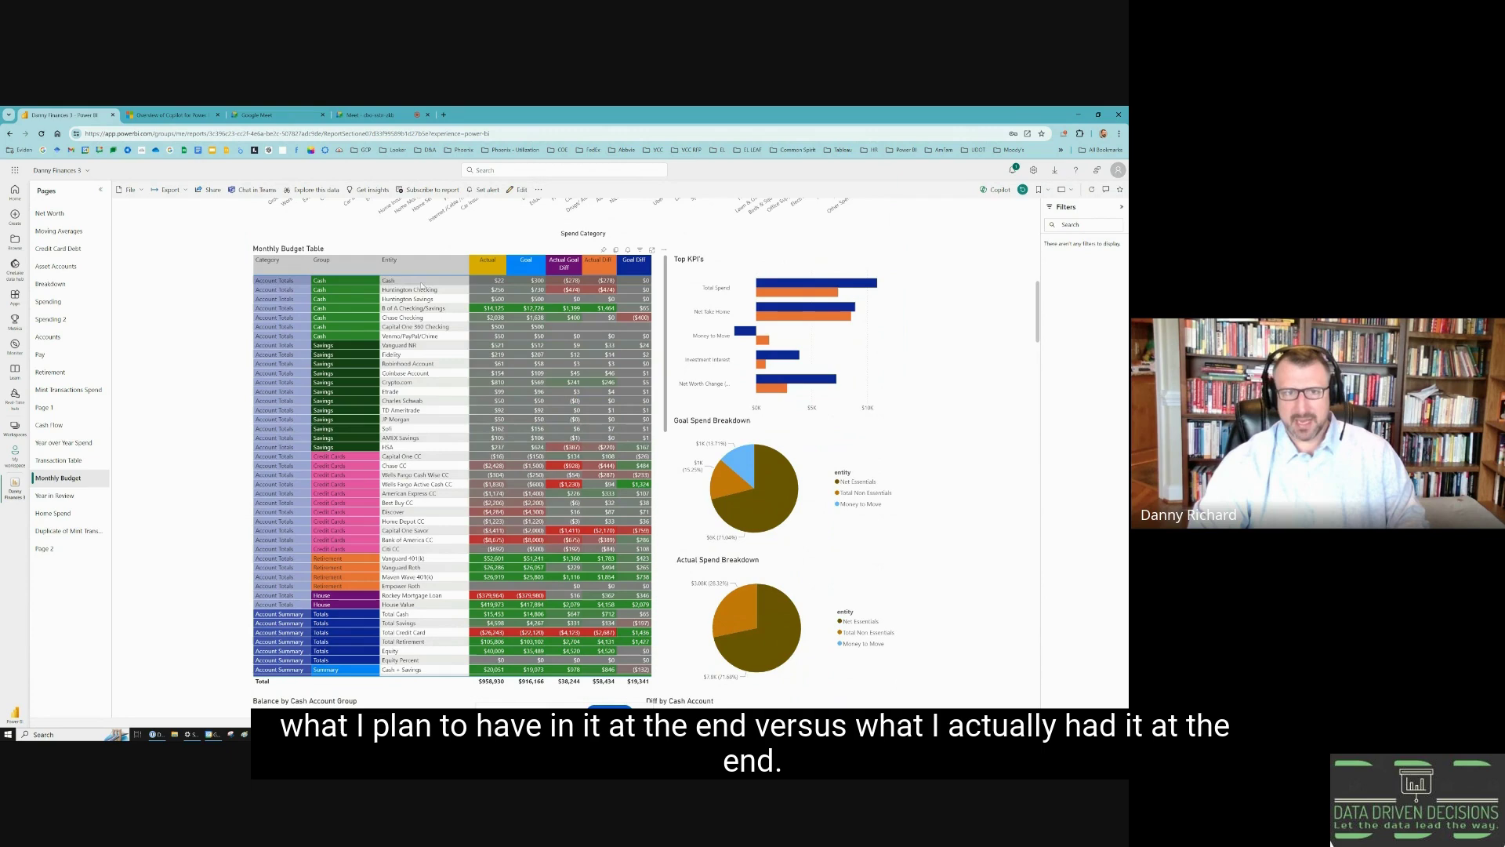
scroll(402, 552, down, 8)
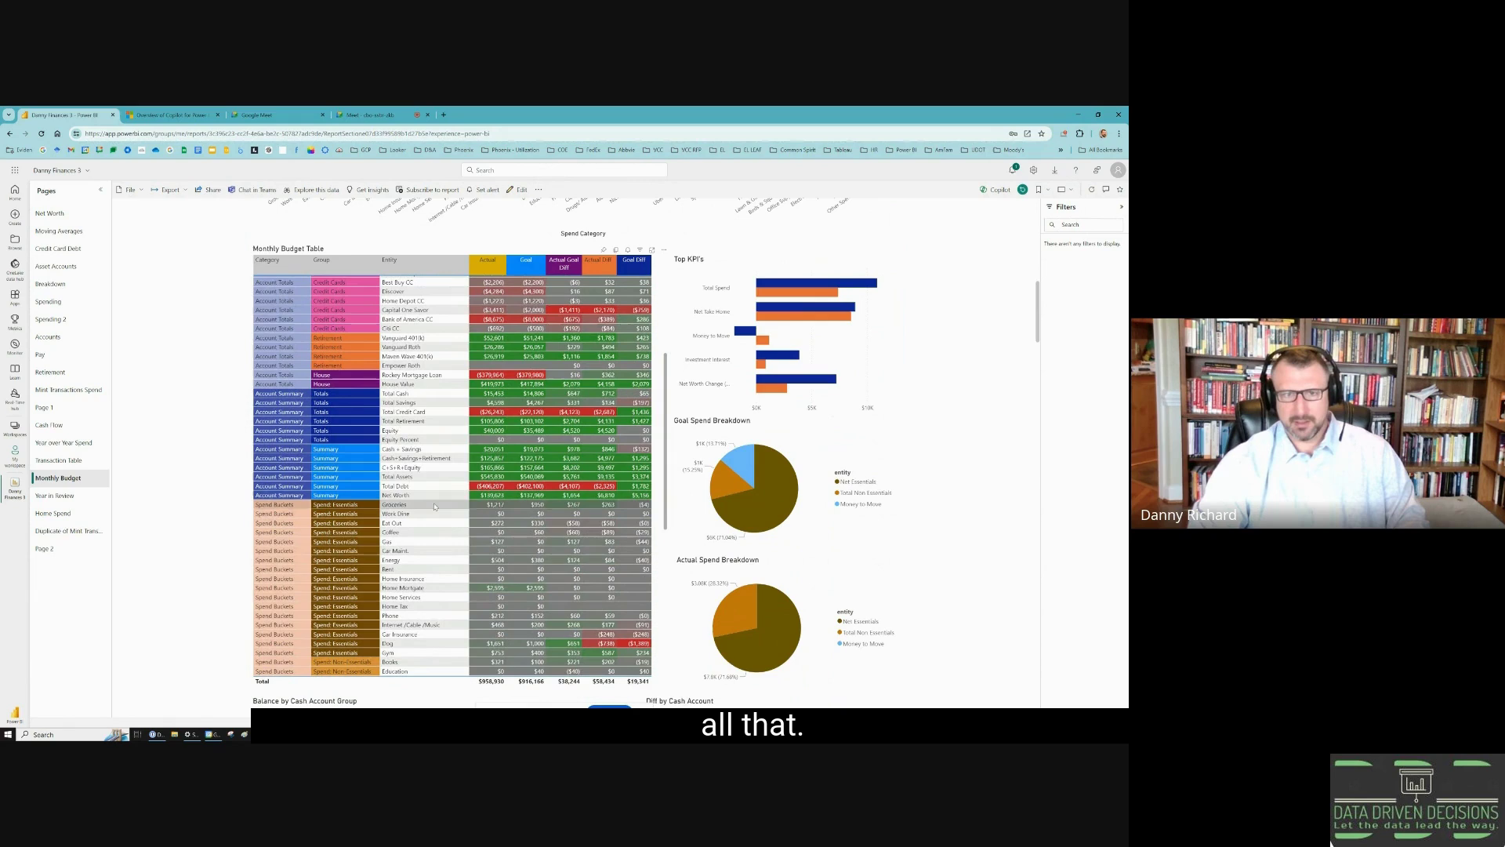
scroll(442, 480, down, 6)
scroll(443, 484, down, 1)
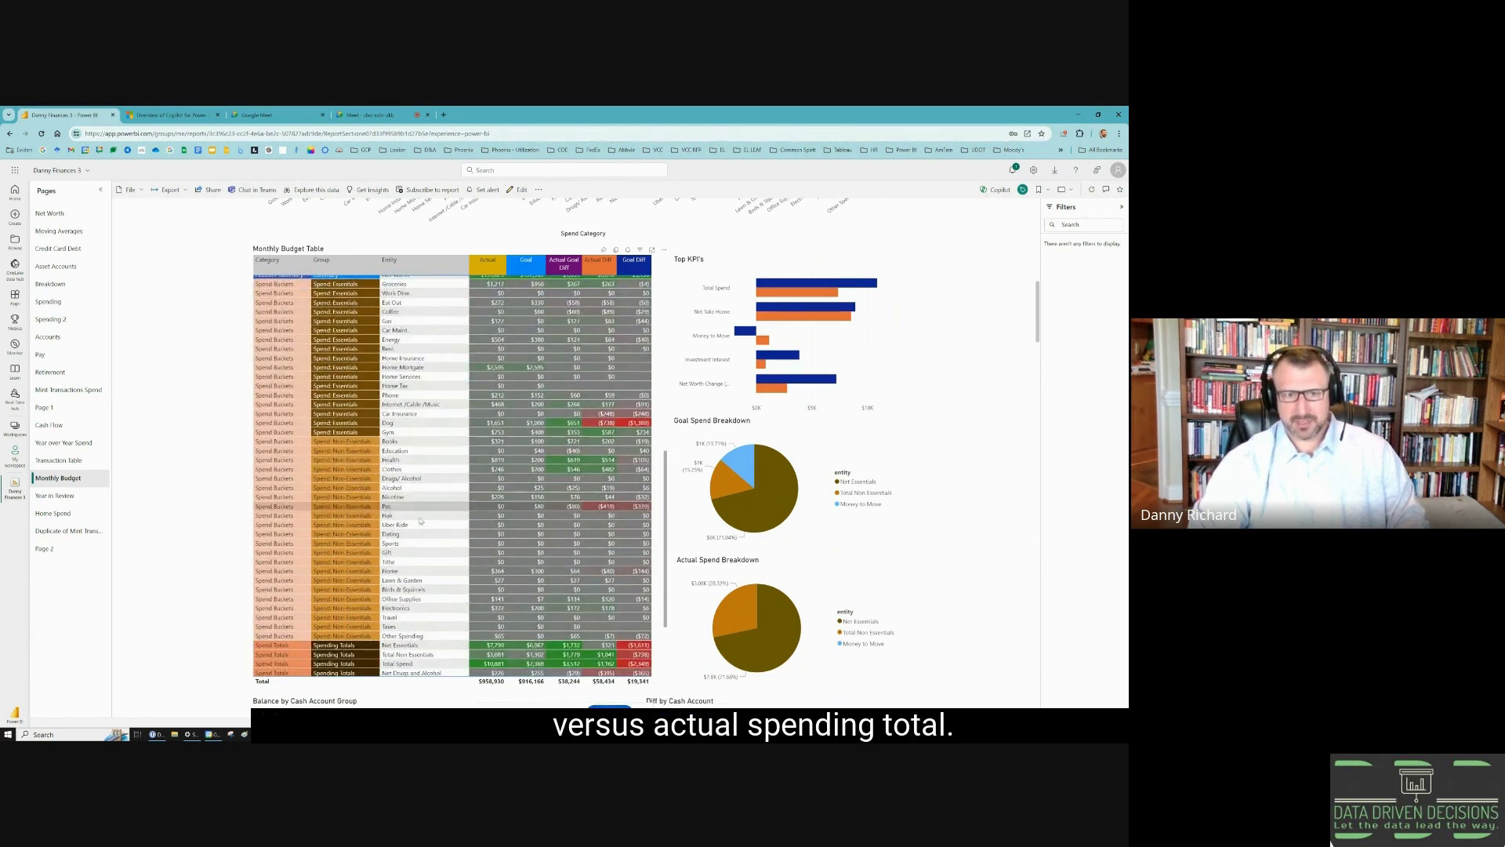
scroll(421, 524, down, 3)
scroll(408, 558, down, 1)
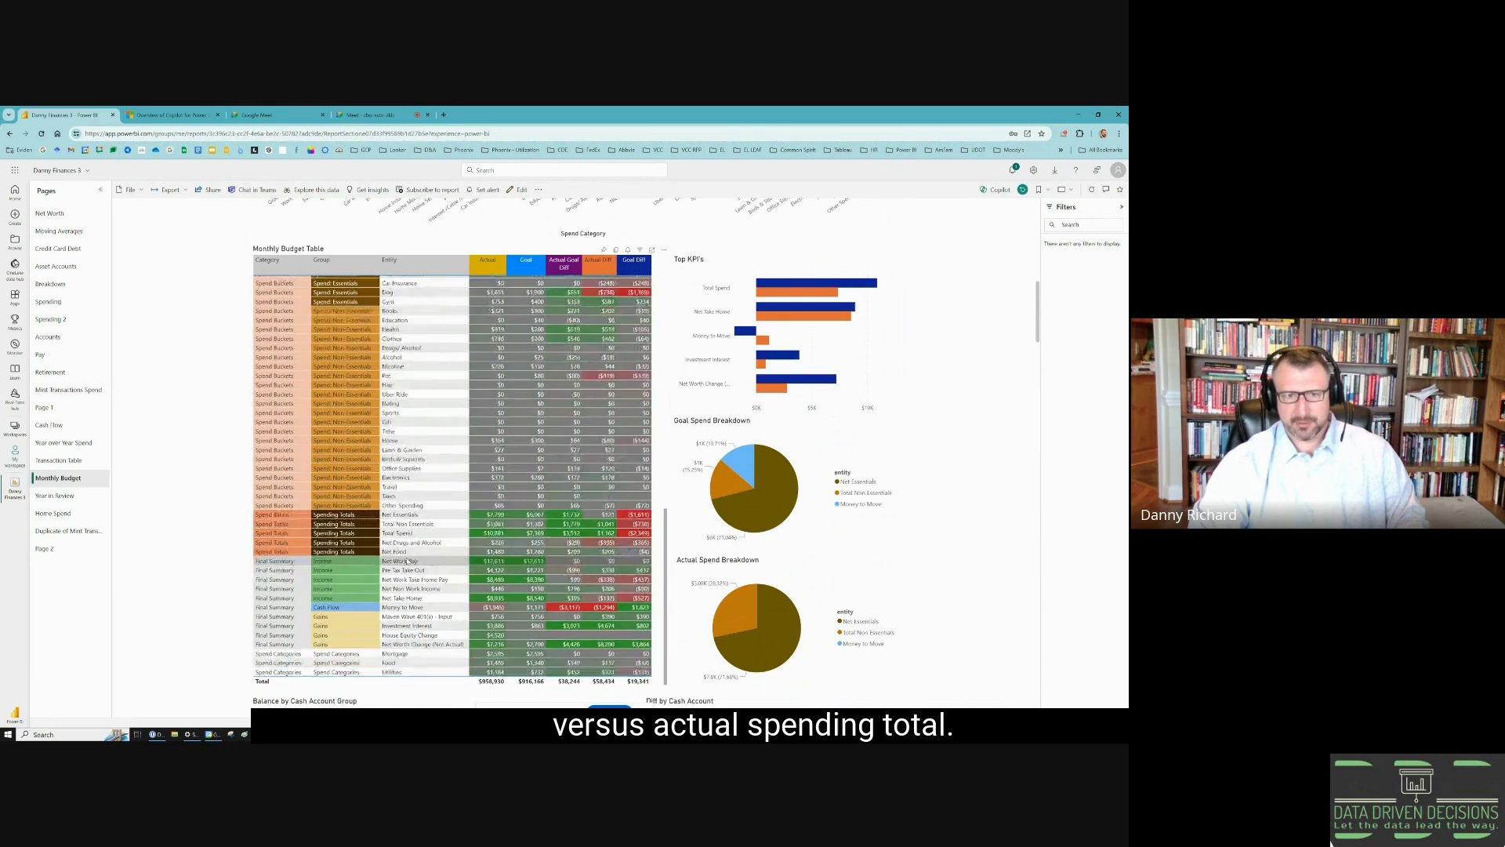
scroll(437, 575, down, 1)
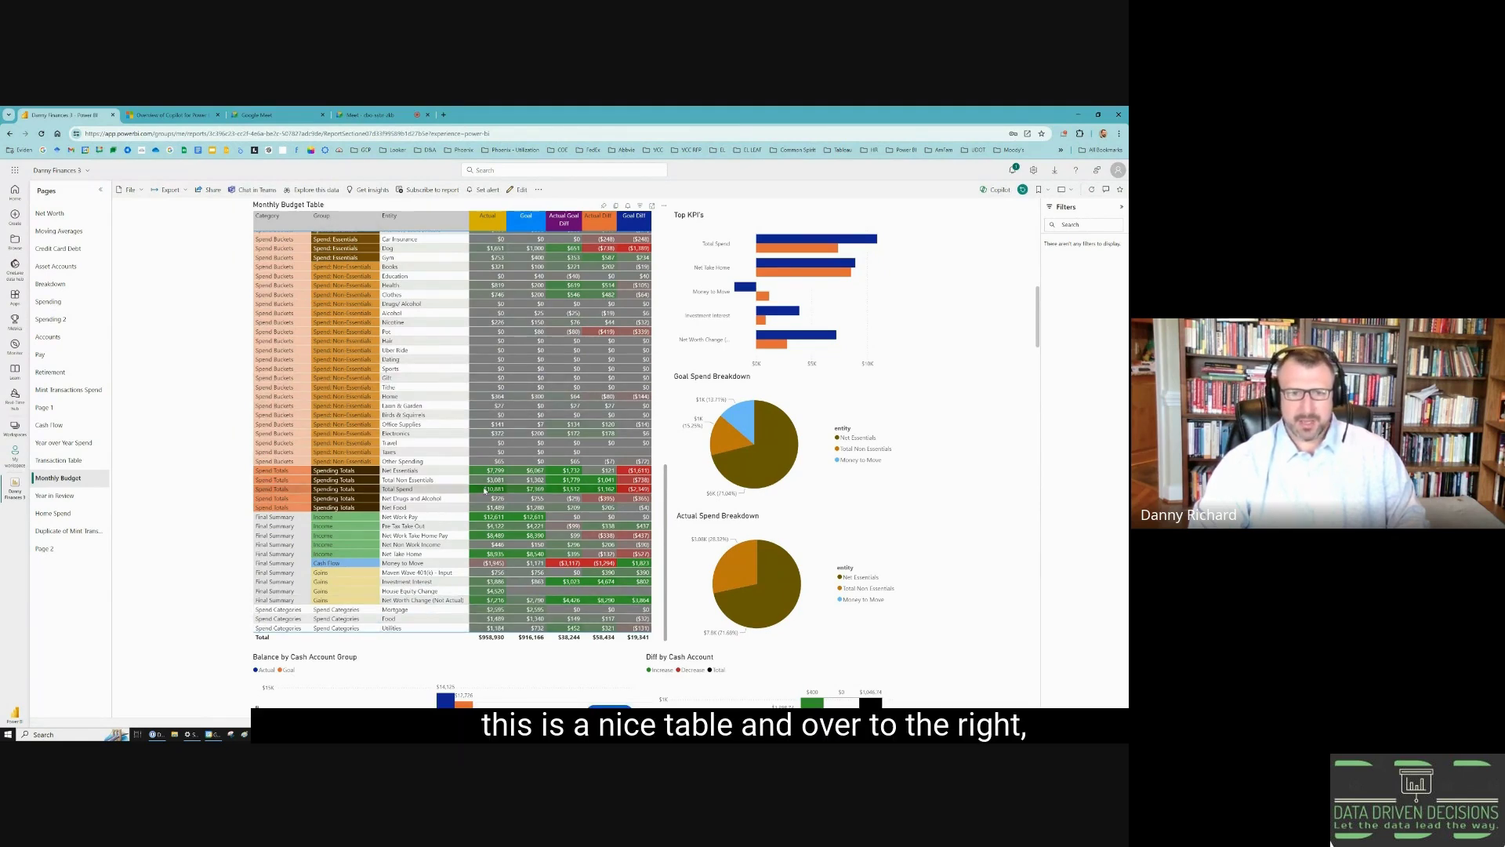
Scroll to the Goal and Actual Spend Breakdown pie charts and inspect the Money to Move slice.
scroll(485, 490, up, 15)
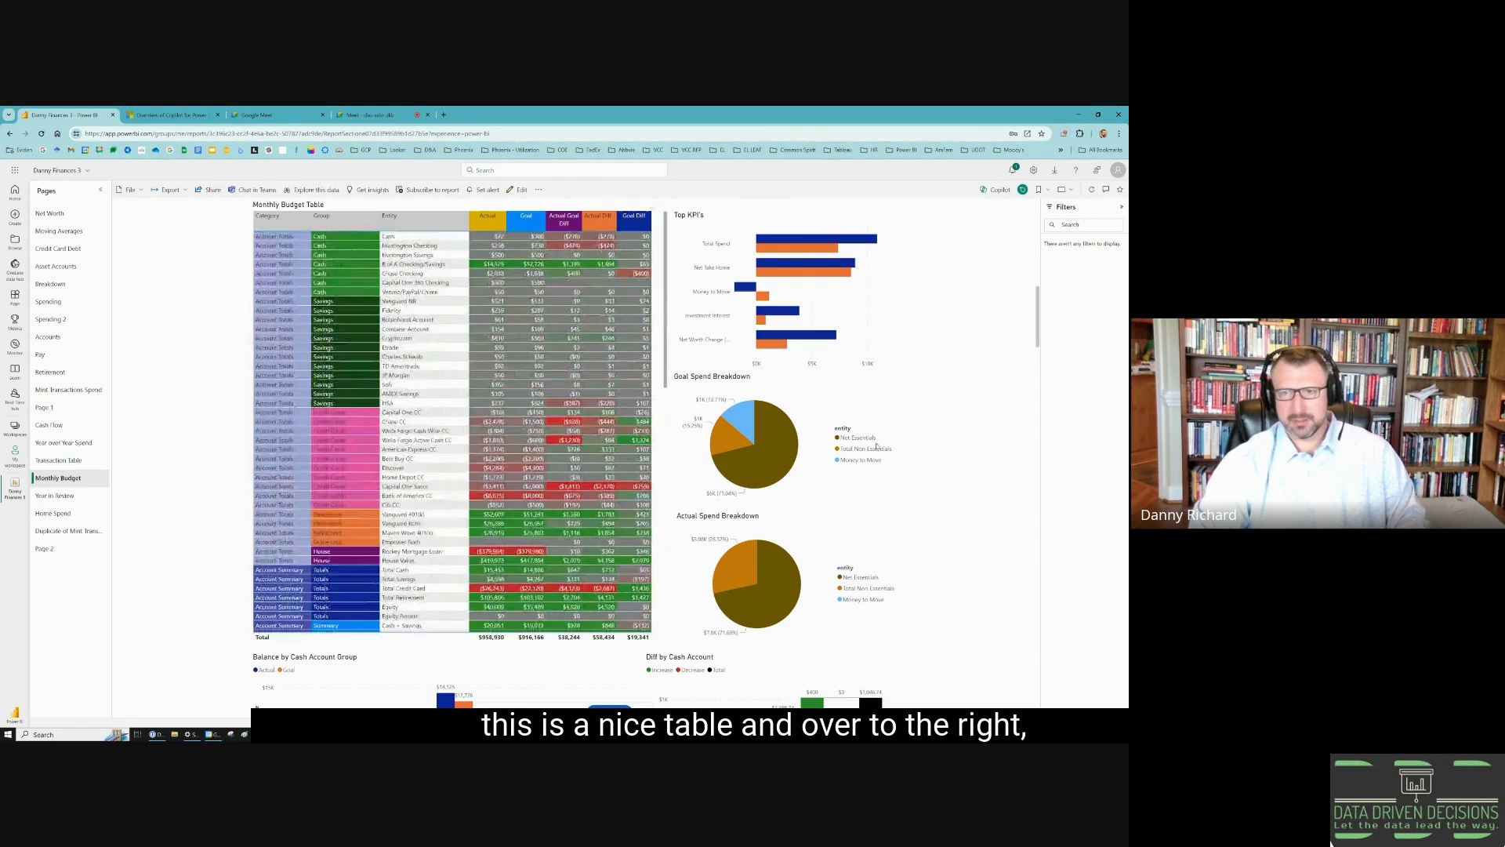
scroll(868, 387, up, 2)
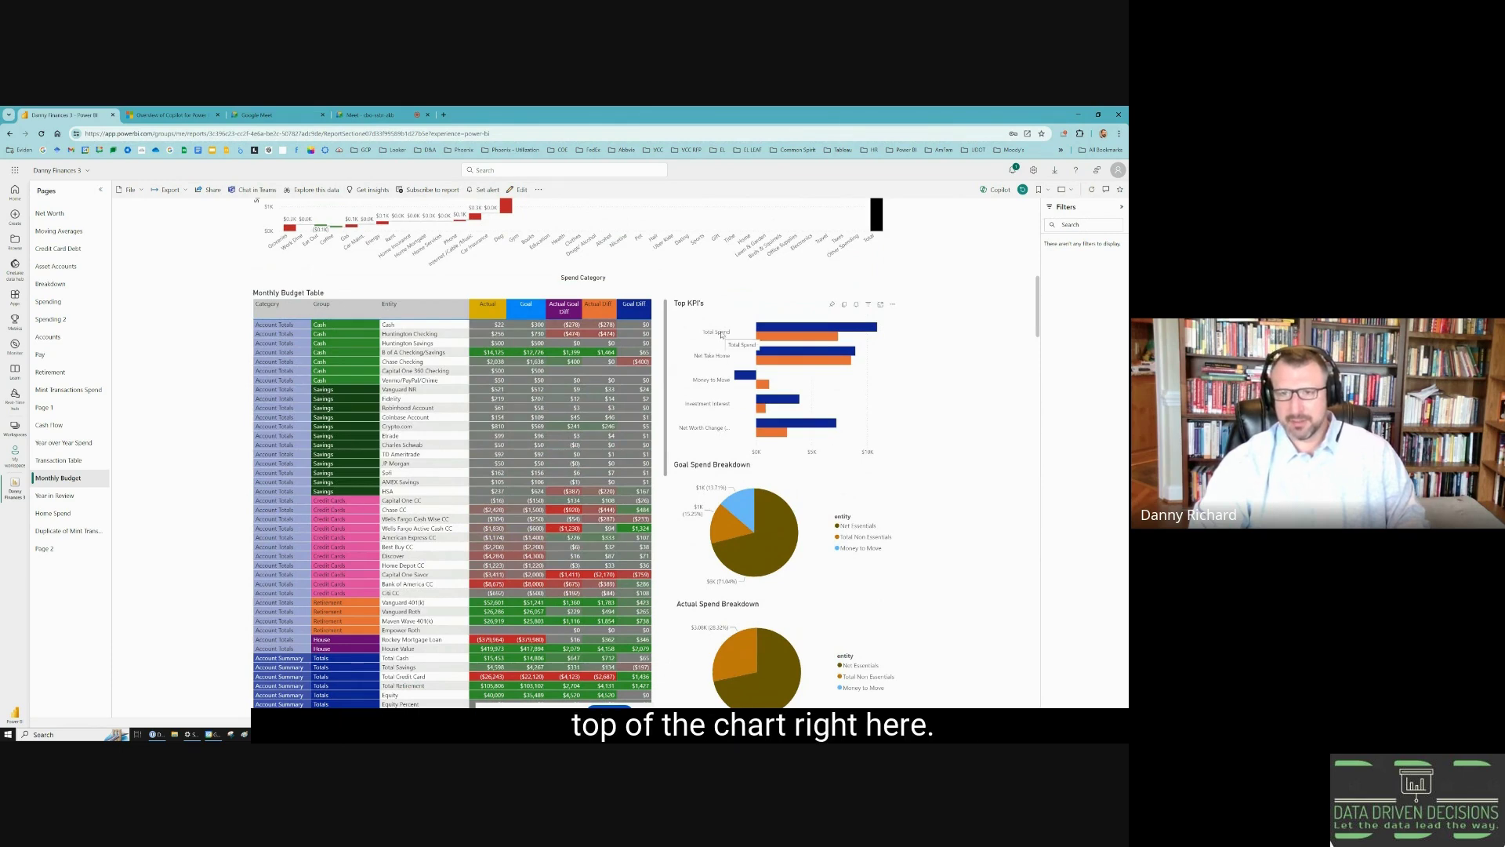
scroll(722, 335, up, 8)
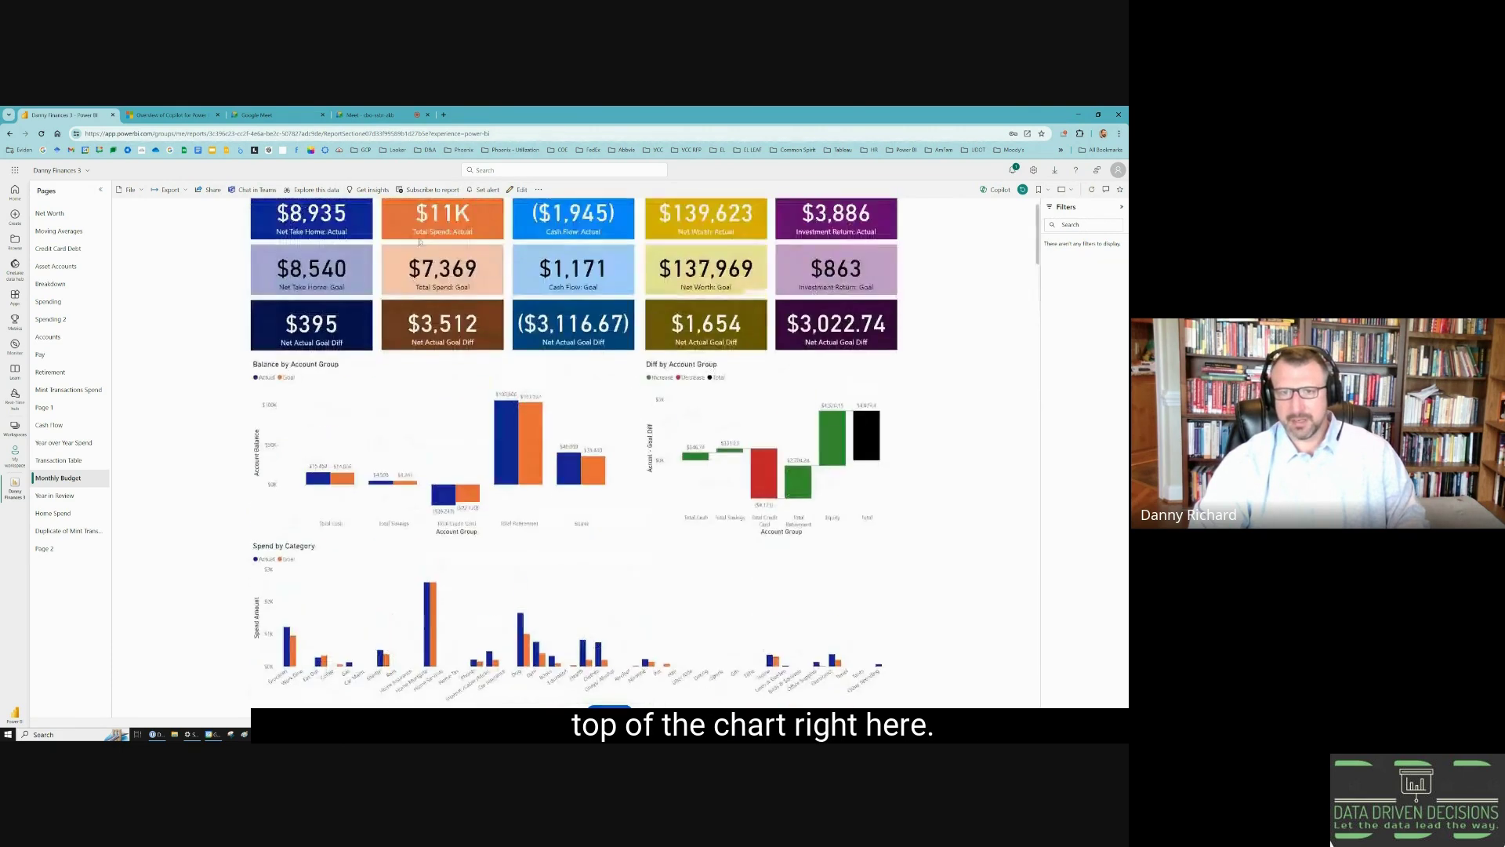
scroll(703, 327, down, 3)
scroll(702, 327, down, 3)
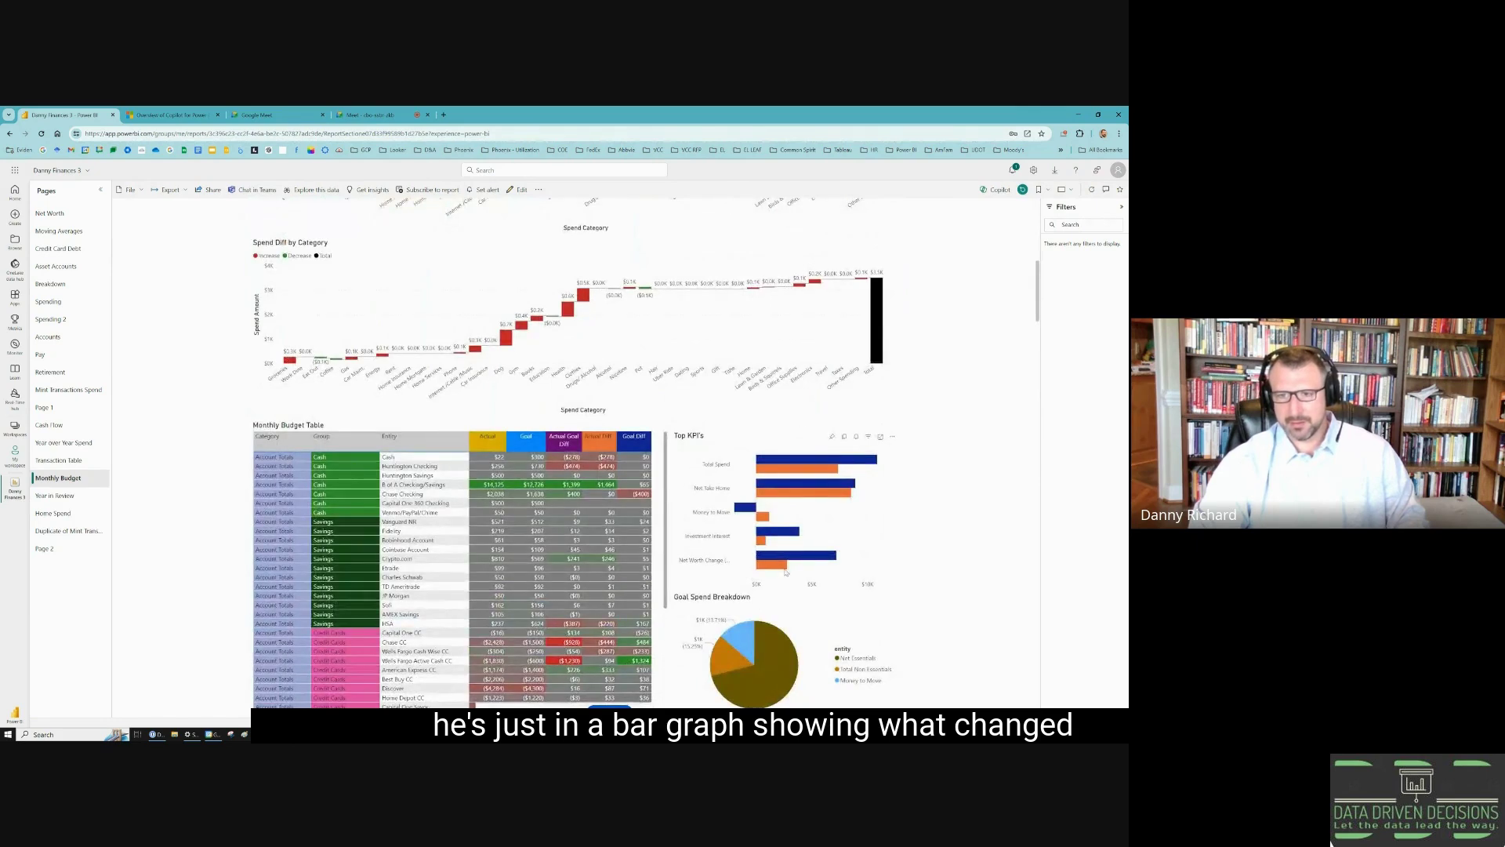
scroll(789, 425, down, 3)
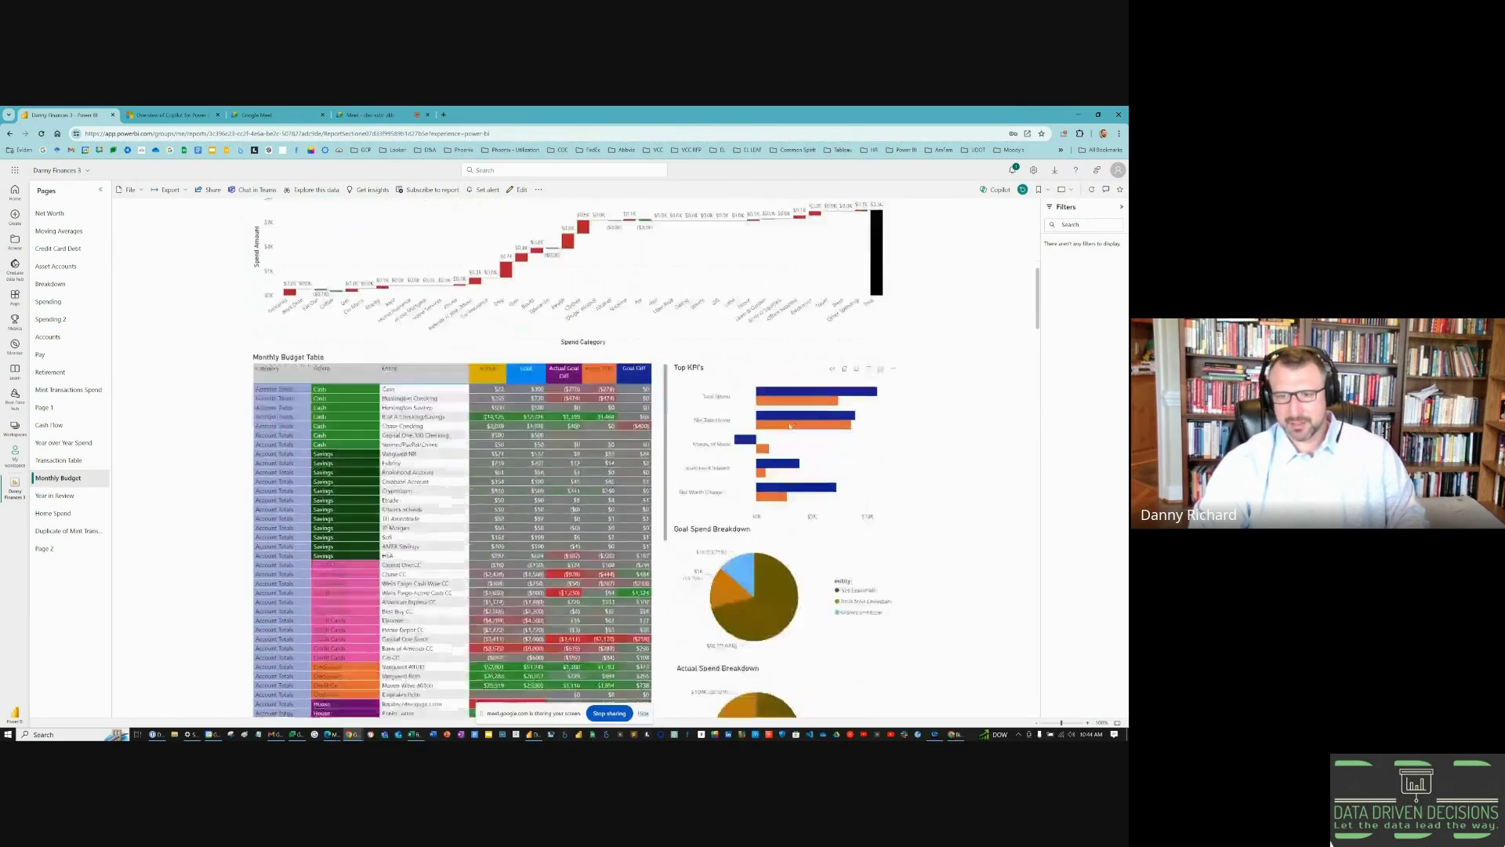
scroll(790, 426, down, 5)
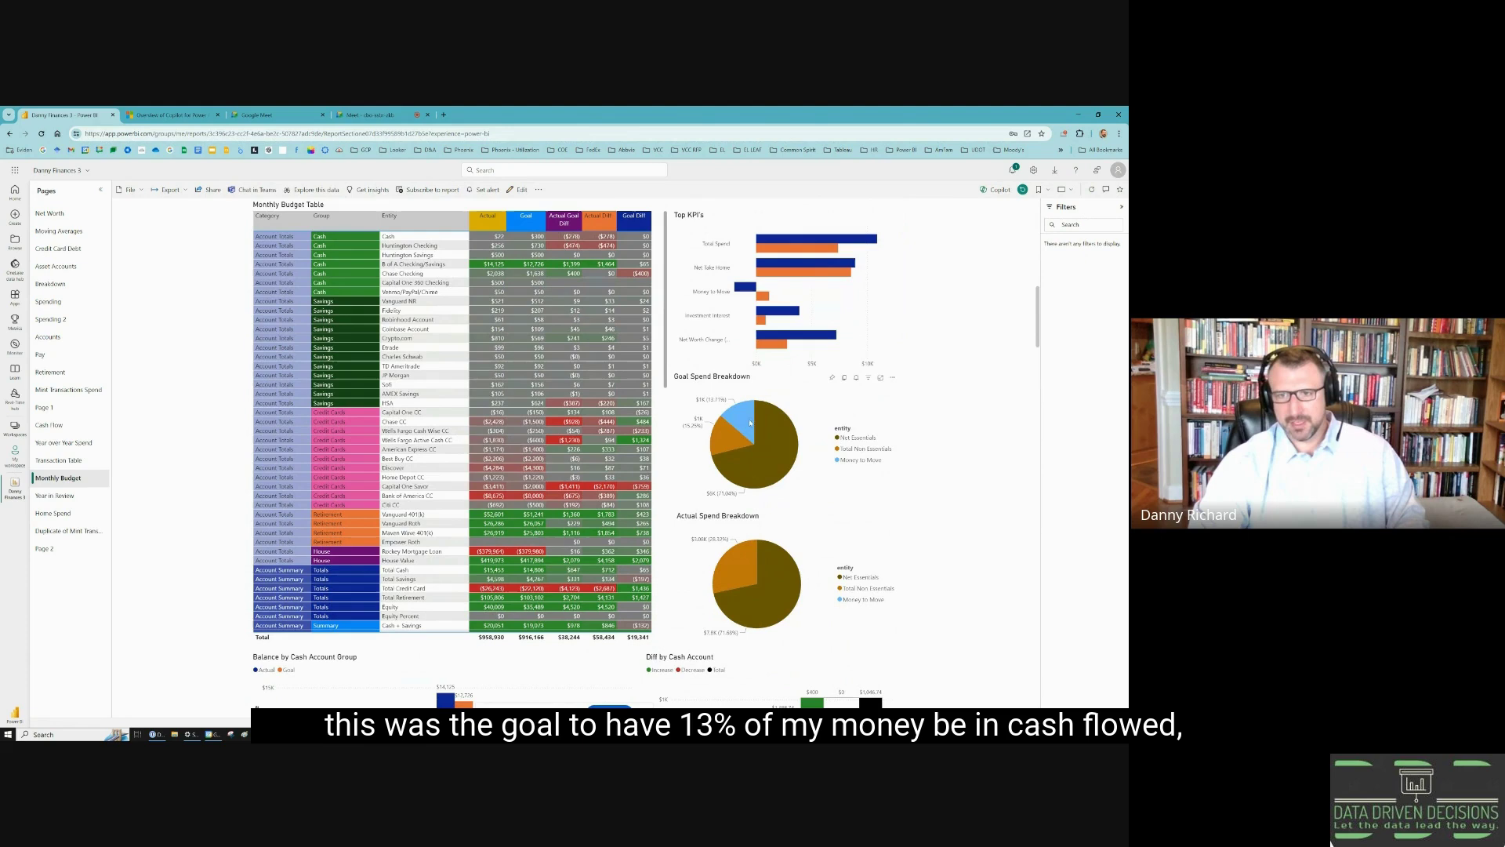
mouse_move(738, 414)
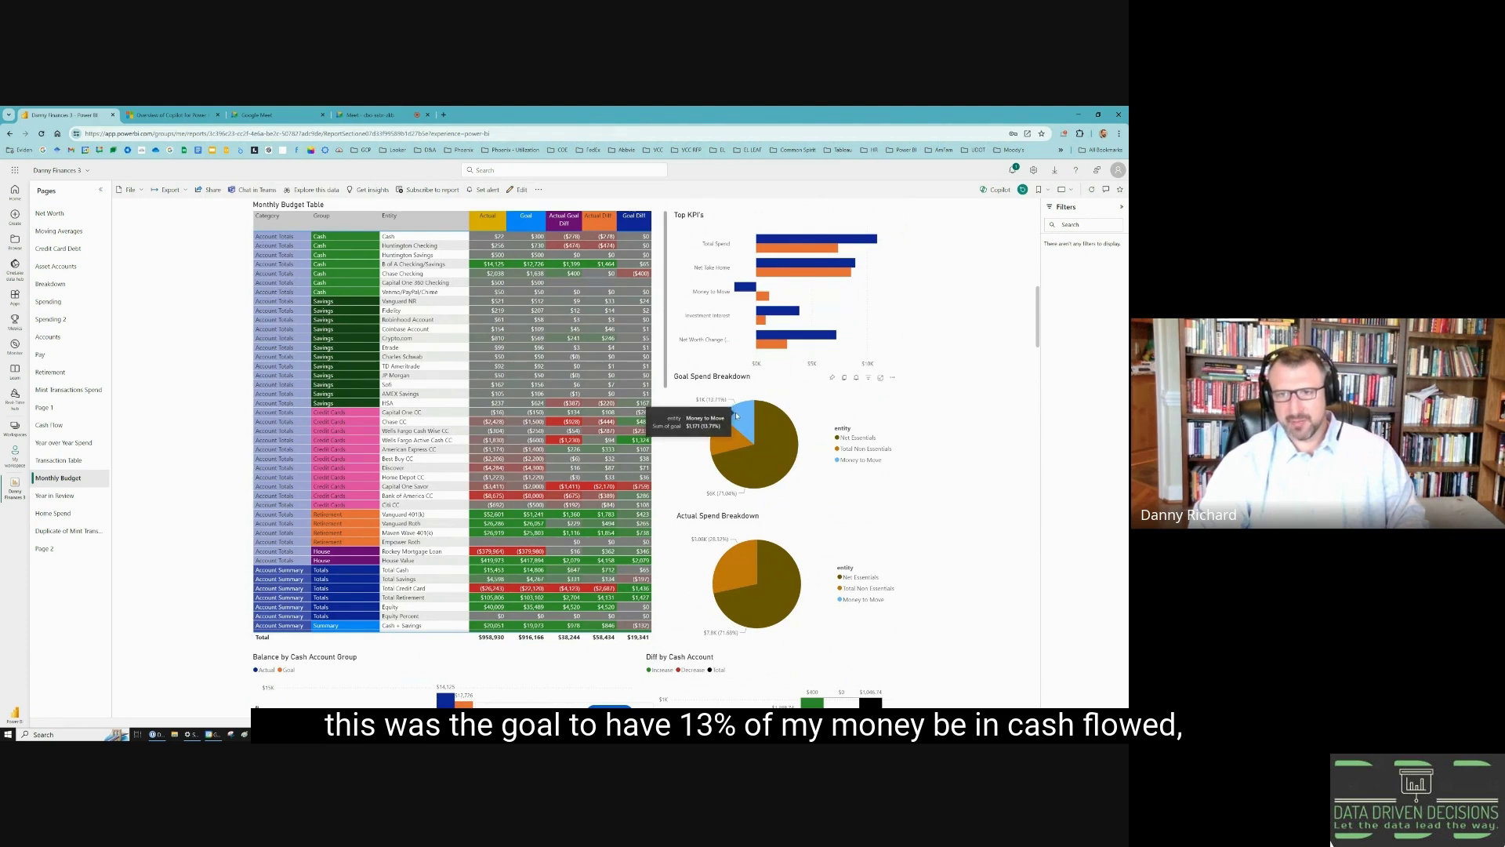
scroll(749, 443, down, 3)
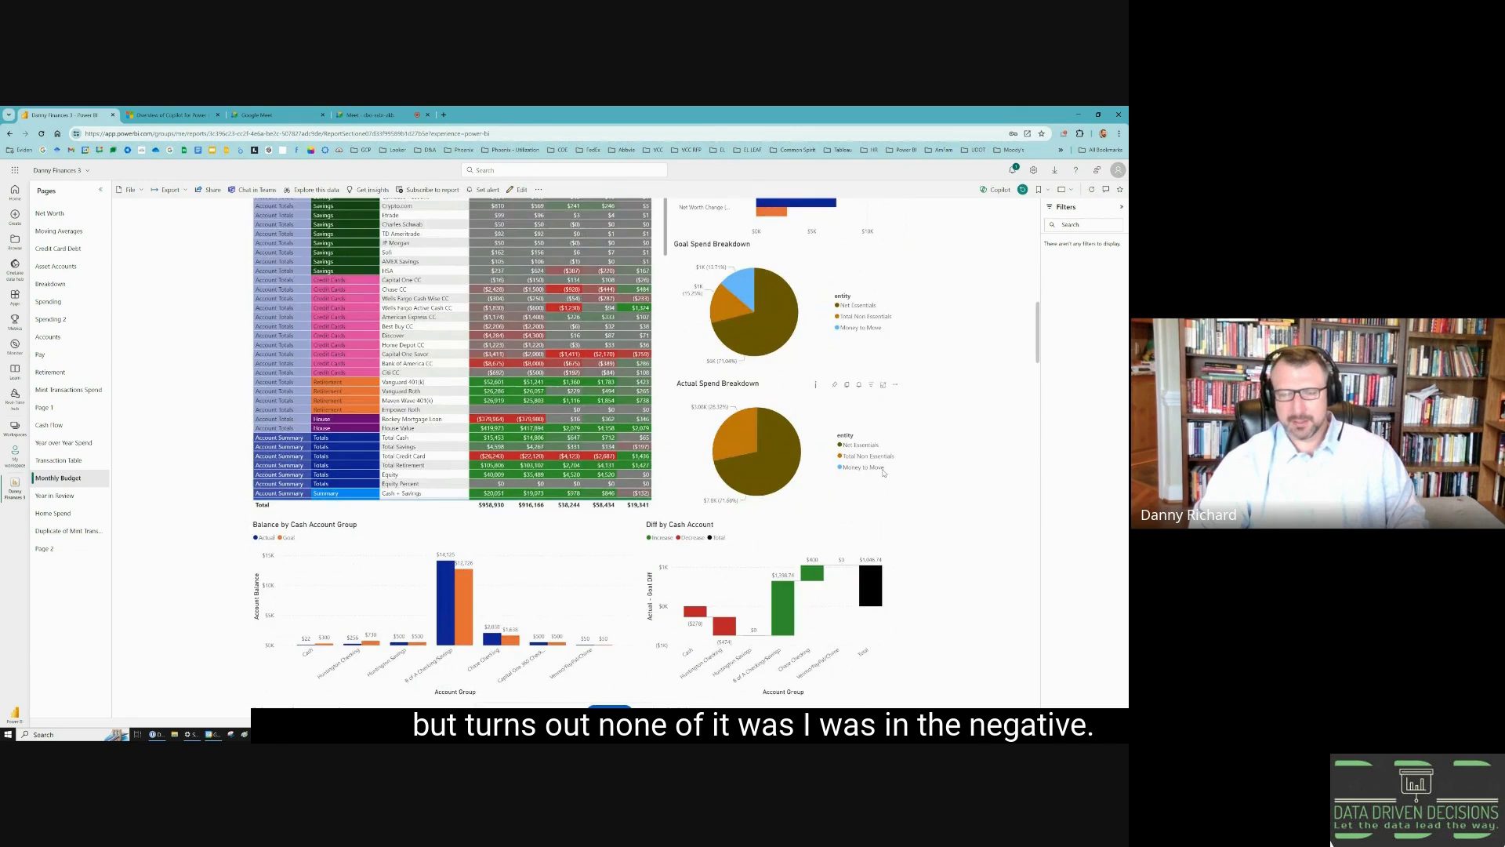
Scroll through the Balance and Diff charts for savings, credit cards, retirement and mortgage versus home value.
scroll(879, 477, down, 2)
scroll(883, 472, down, 2)
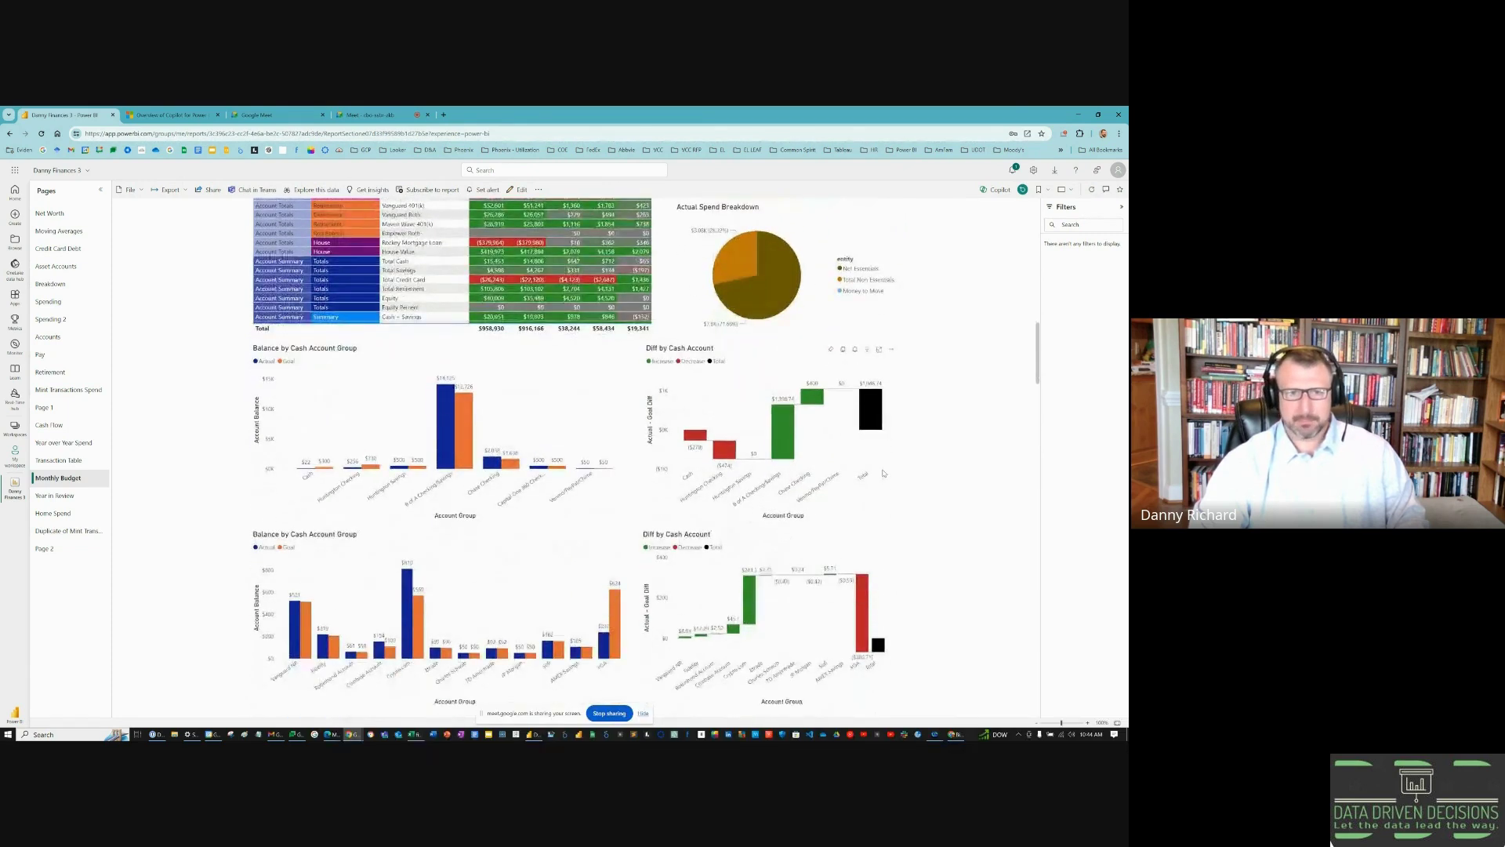
scroll(883, 473, down, 1)
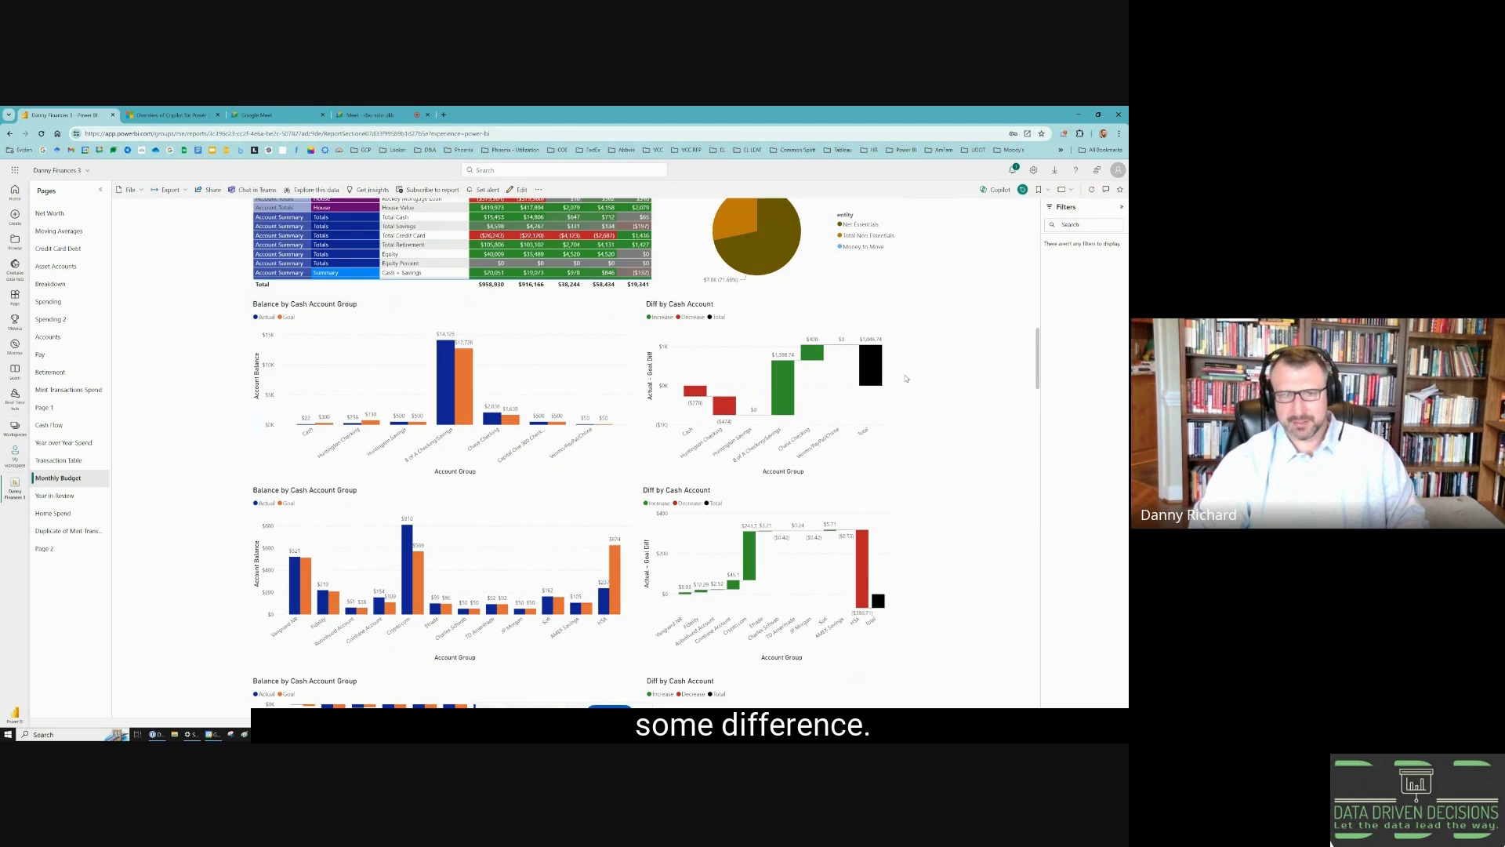
scroll(901, 385, down, 3)
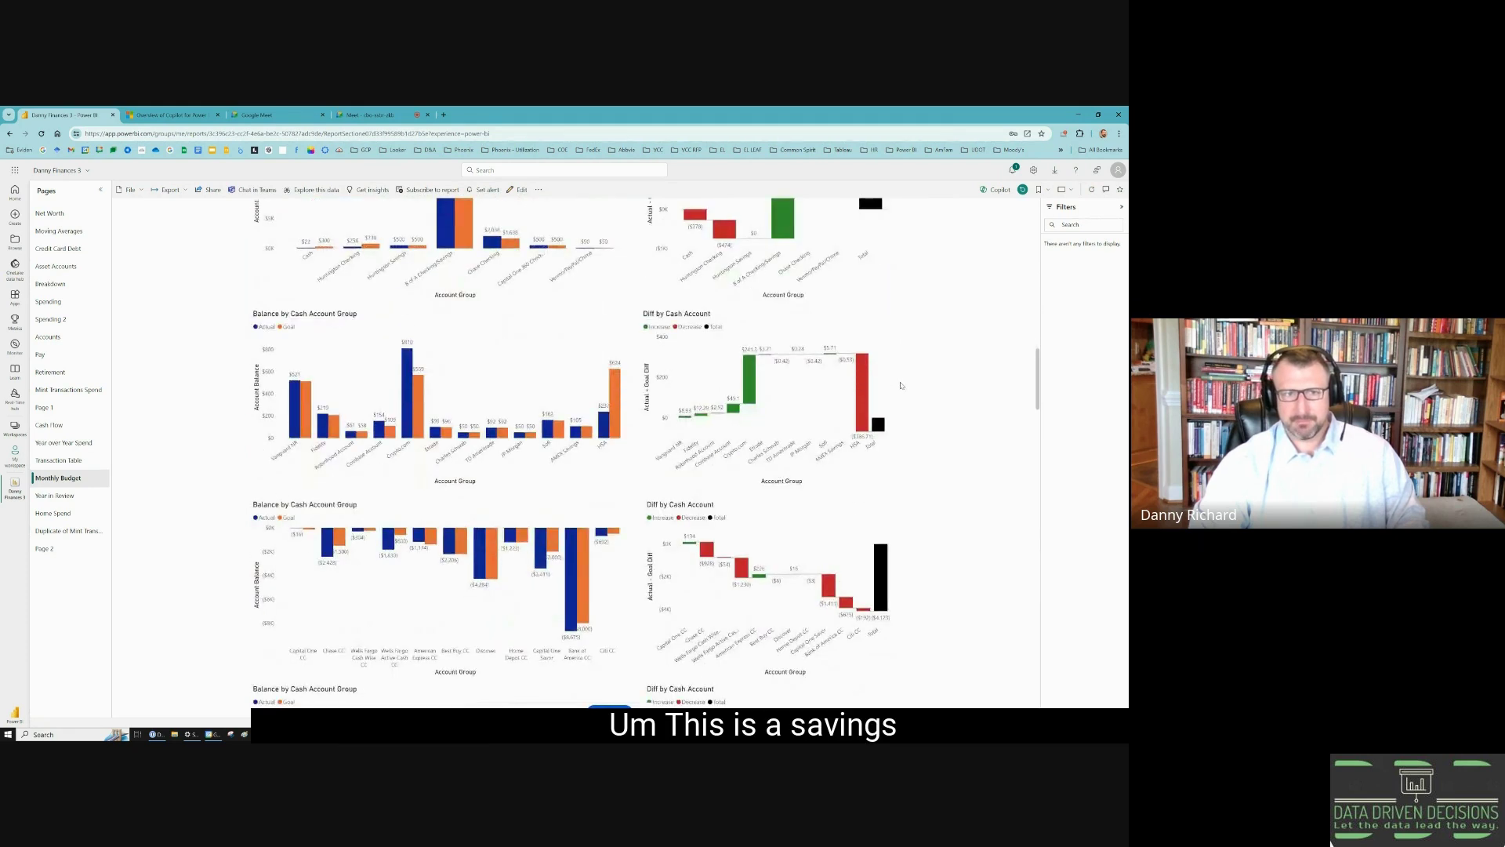
scroll(901, 385, down, 1)
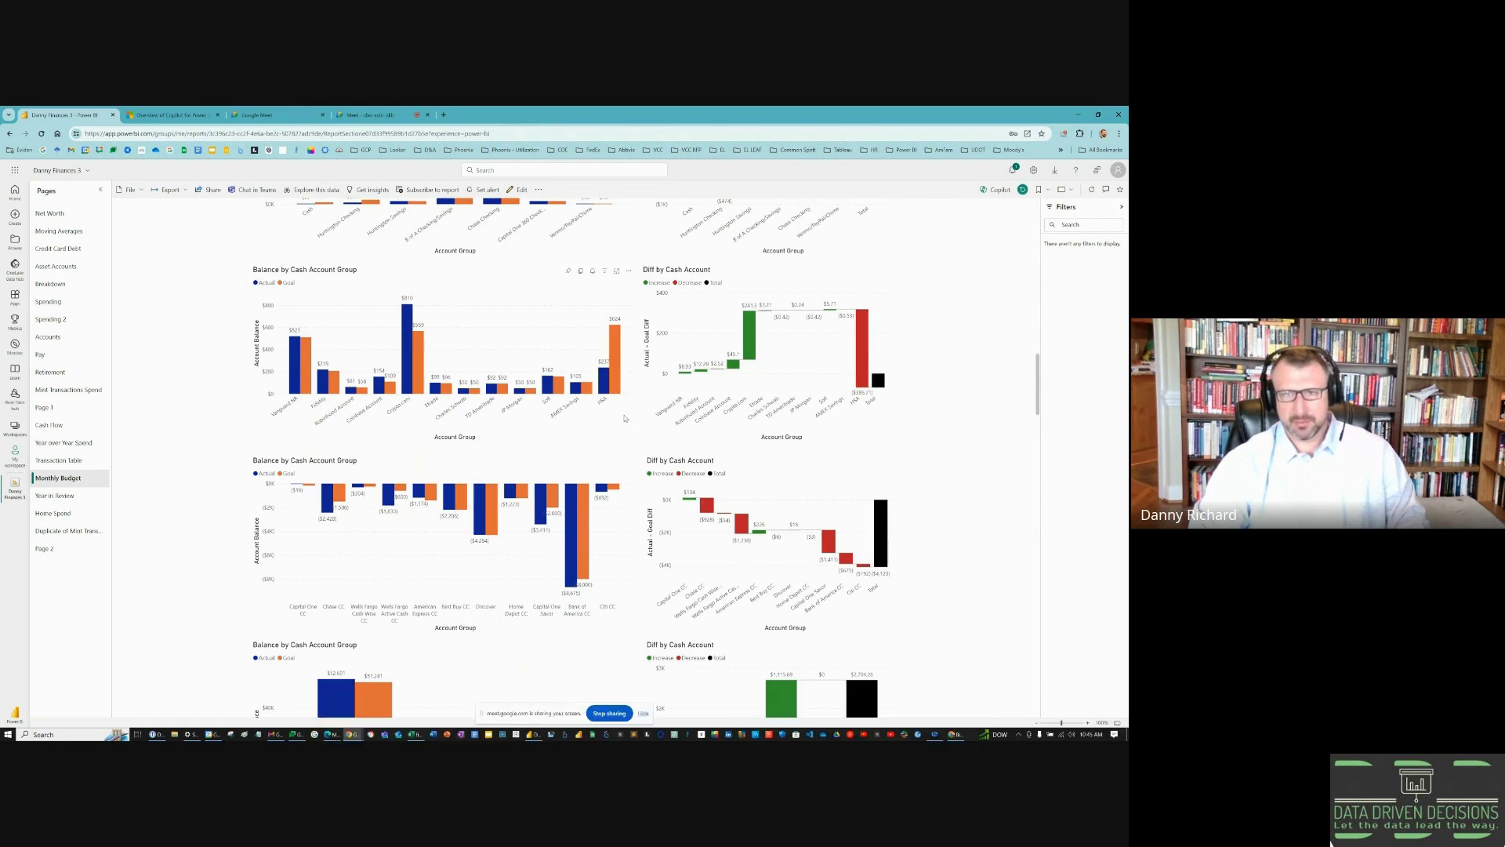
scroll(645, 419, down, 1)
scroll(644, 419, down, 2)
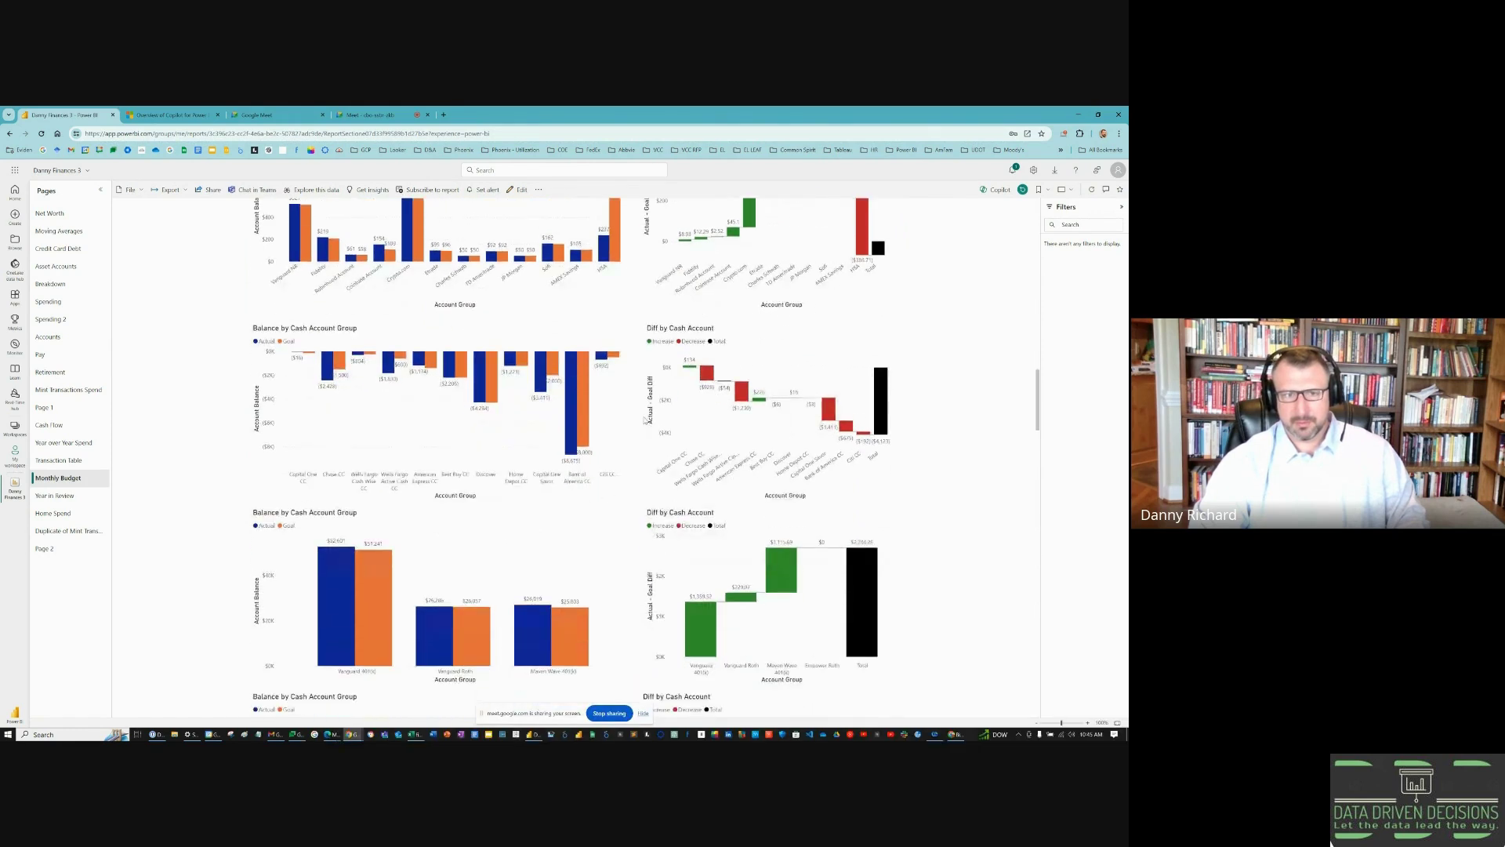
scroll(645, 420, down, 1)
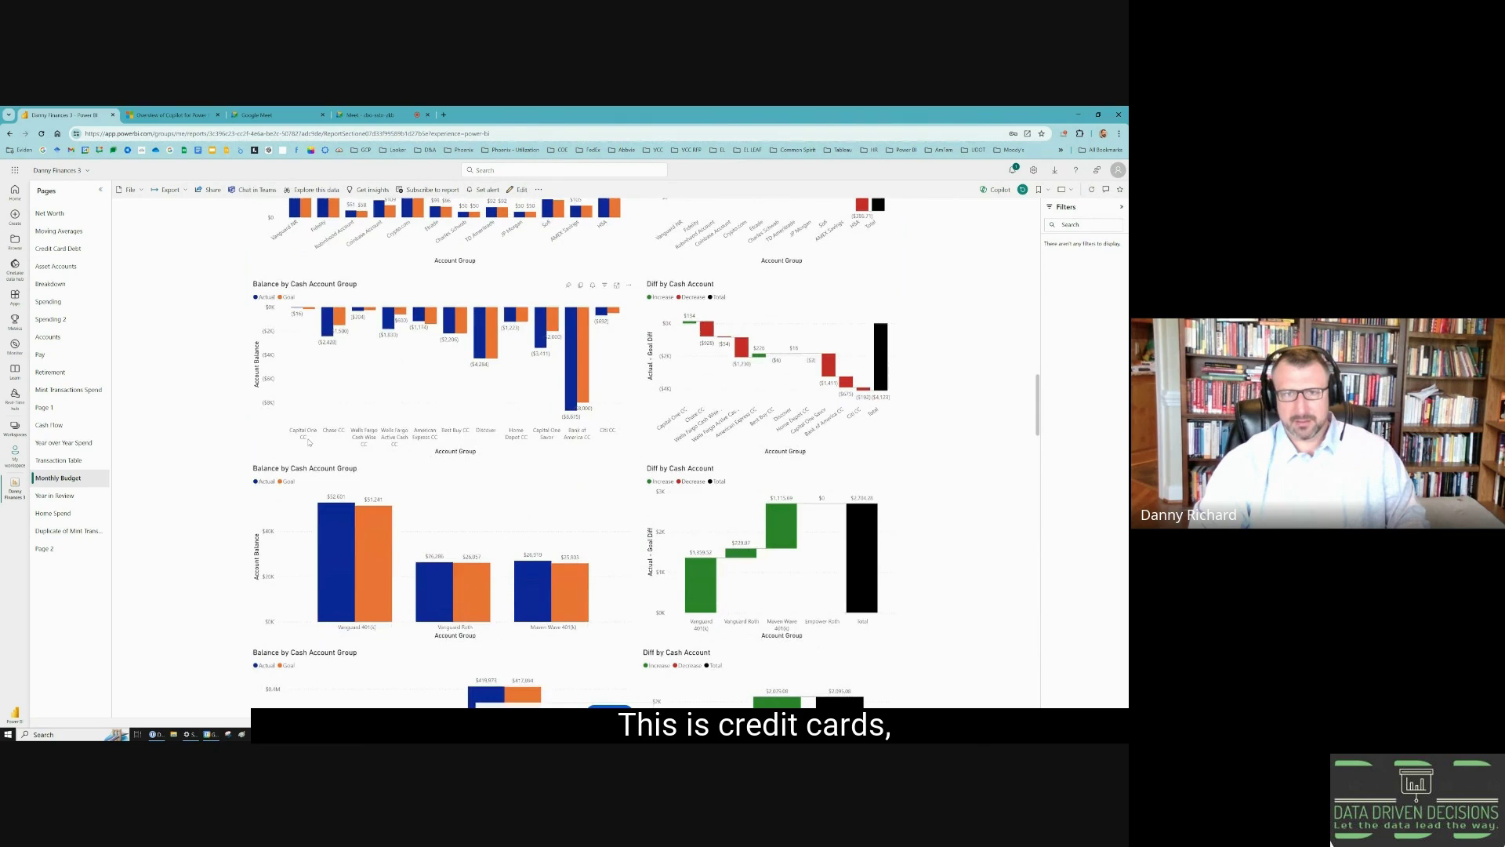
scroll(574, 436, down, 2)
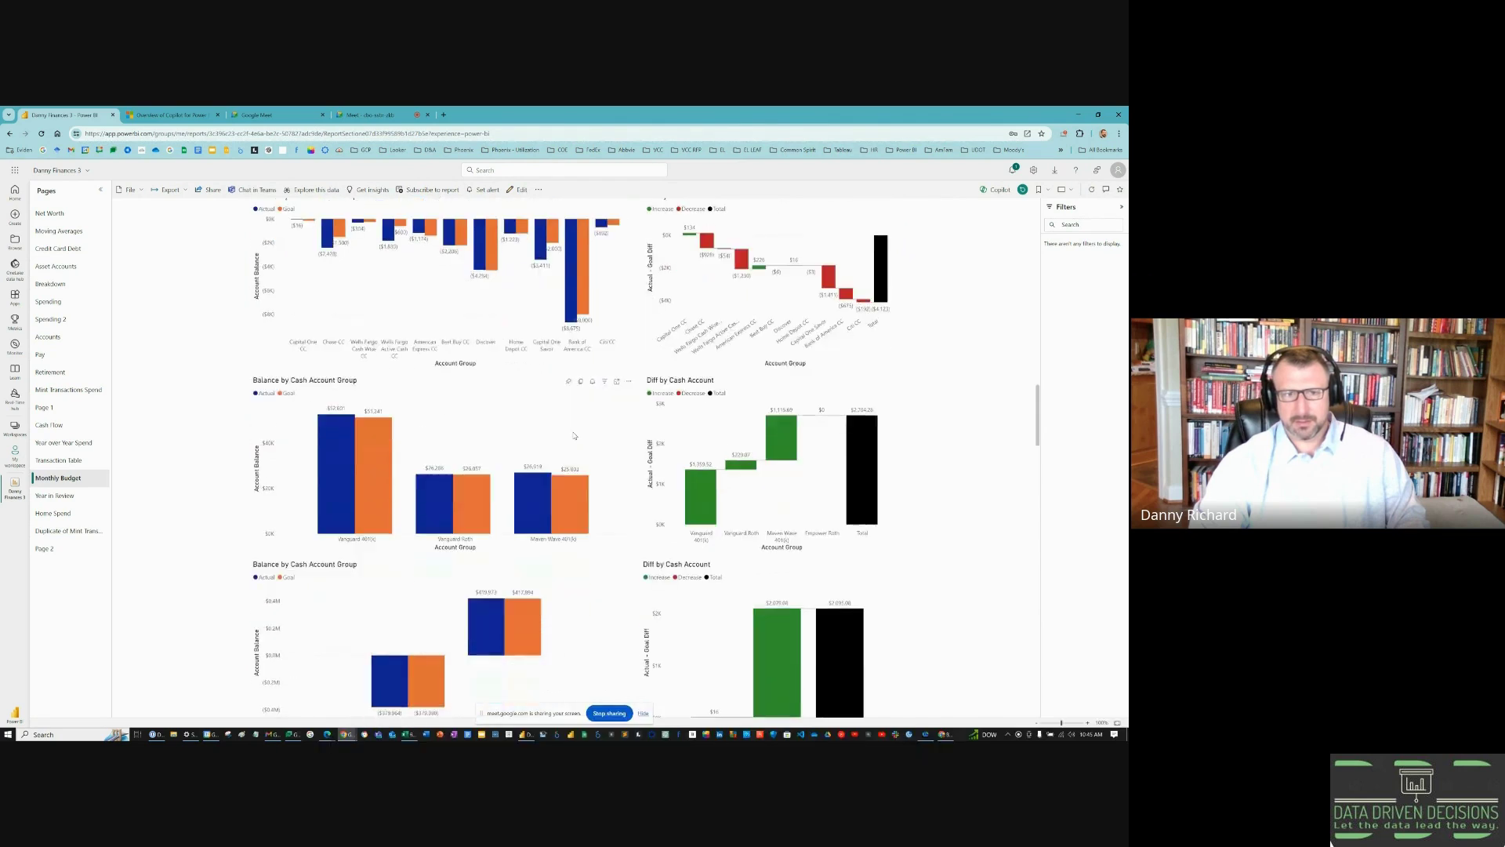
scroll(574, 436, down, 2)
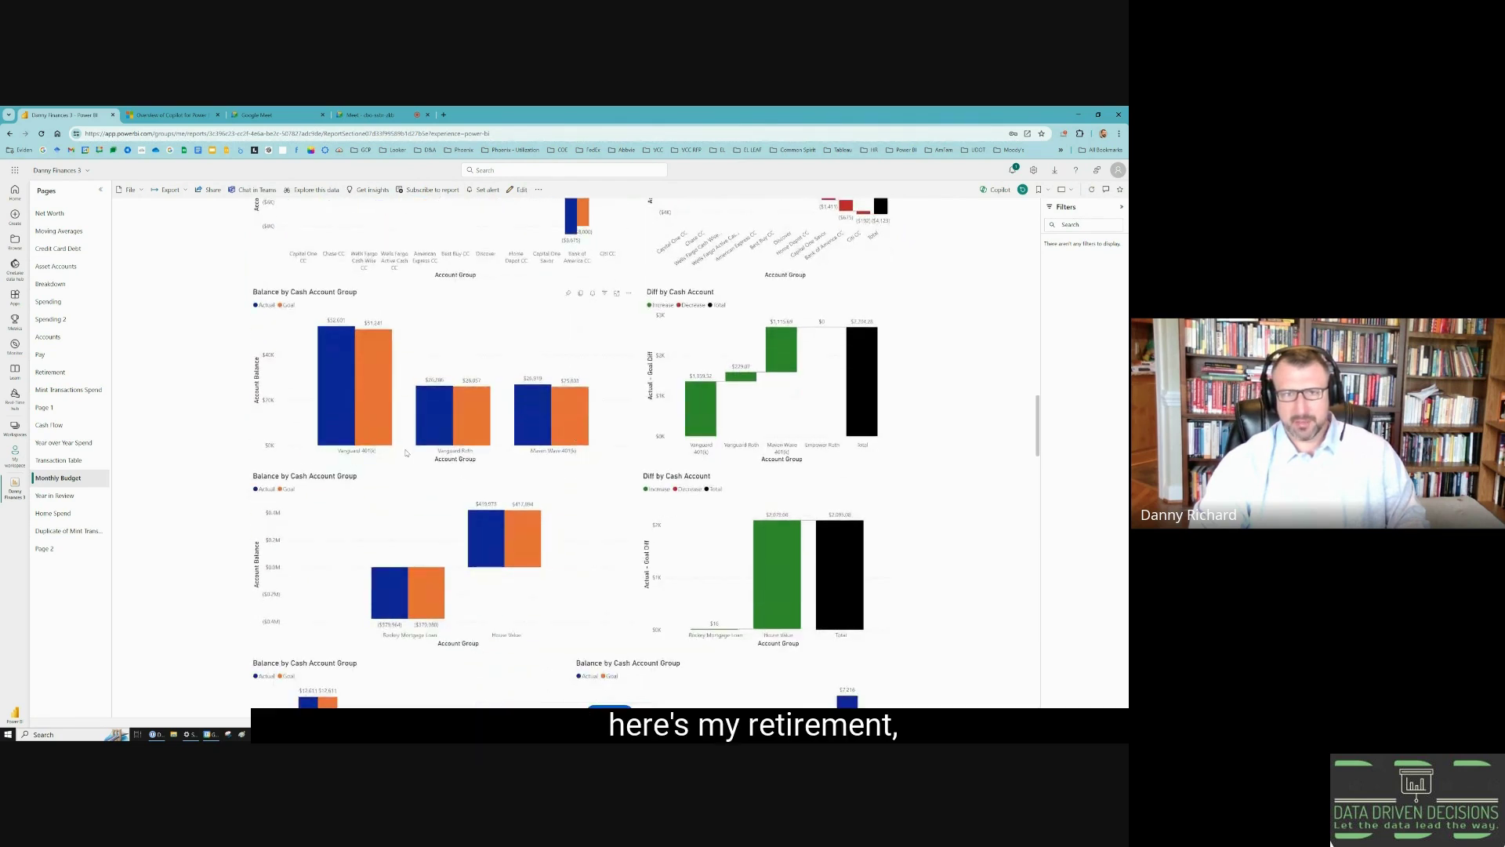
scroll(593, 457, down, 4)
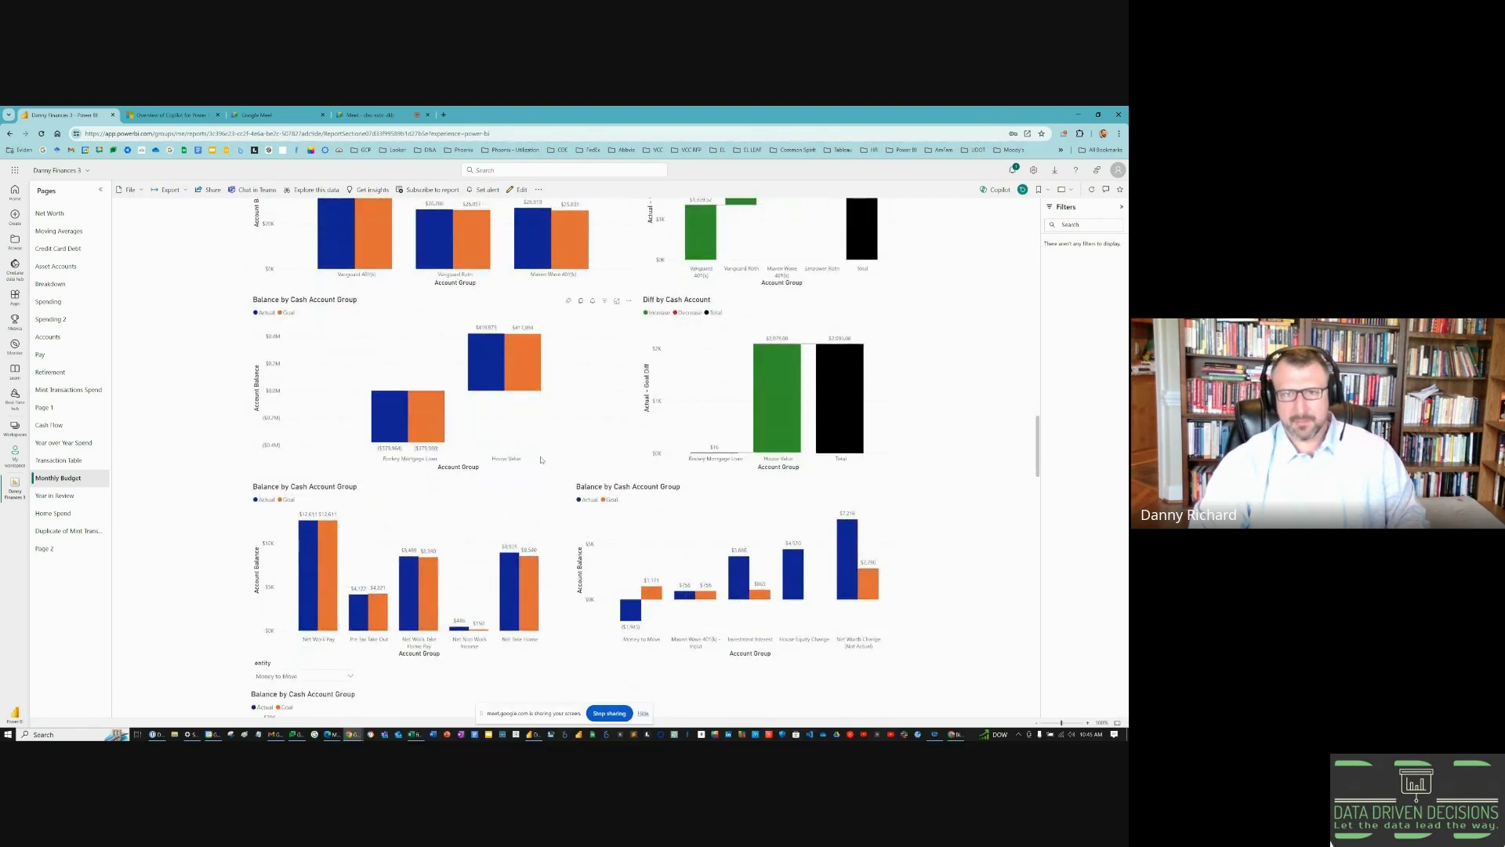
Scroll down to the Money to Move actual-versus-goal trend line and green difference bars.
scroll(518, 459, down, 3)
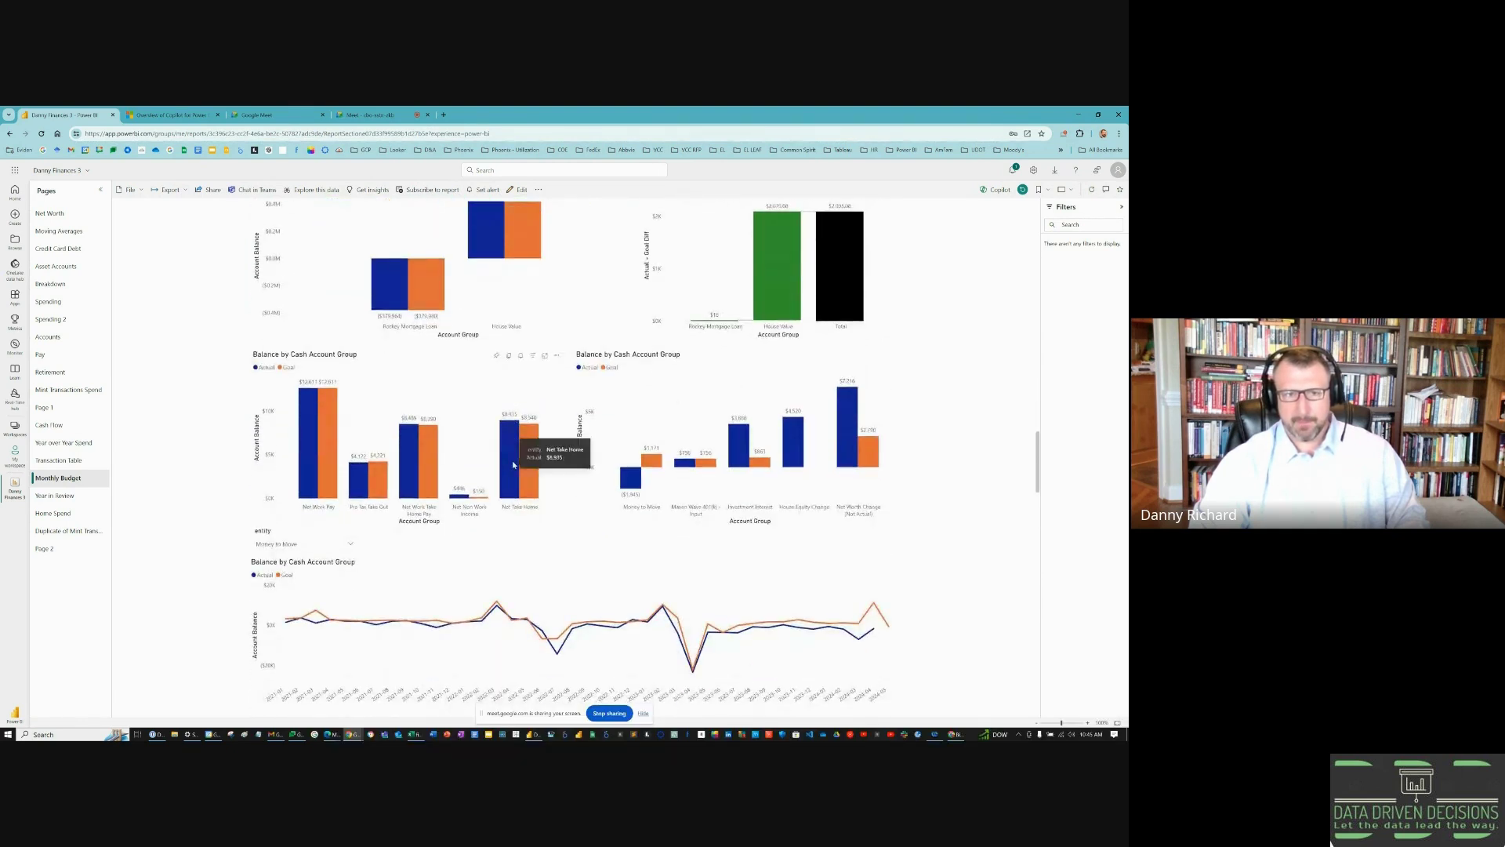
scroll(512, 462, down, 1)
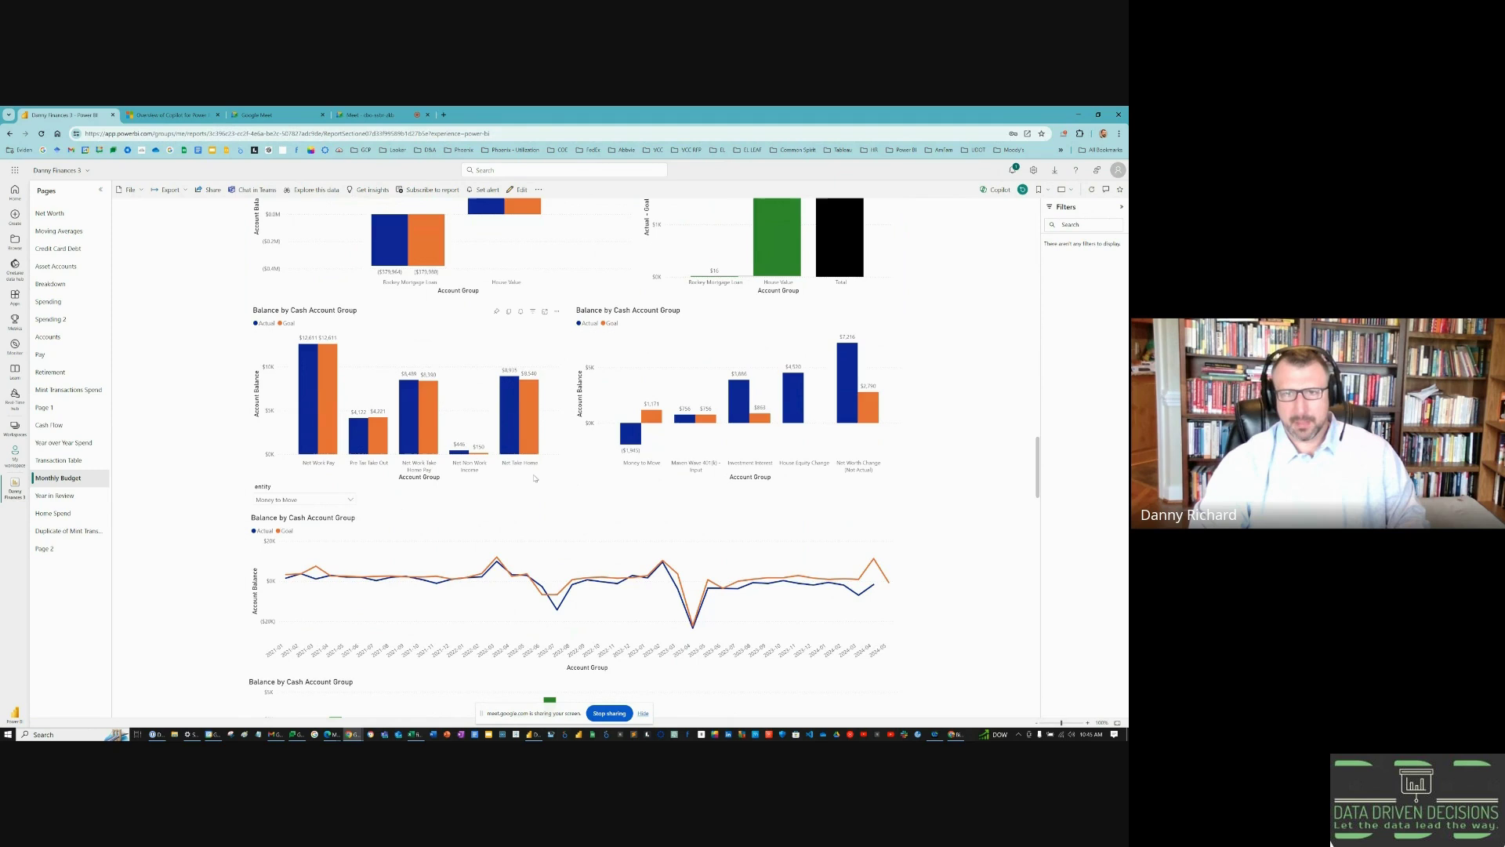
scroll(533, 481, down, 1)
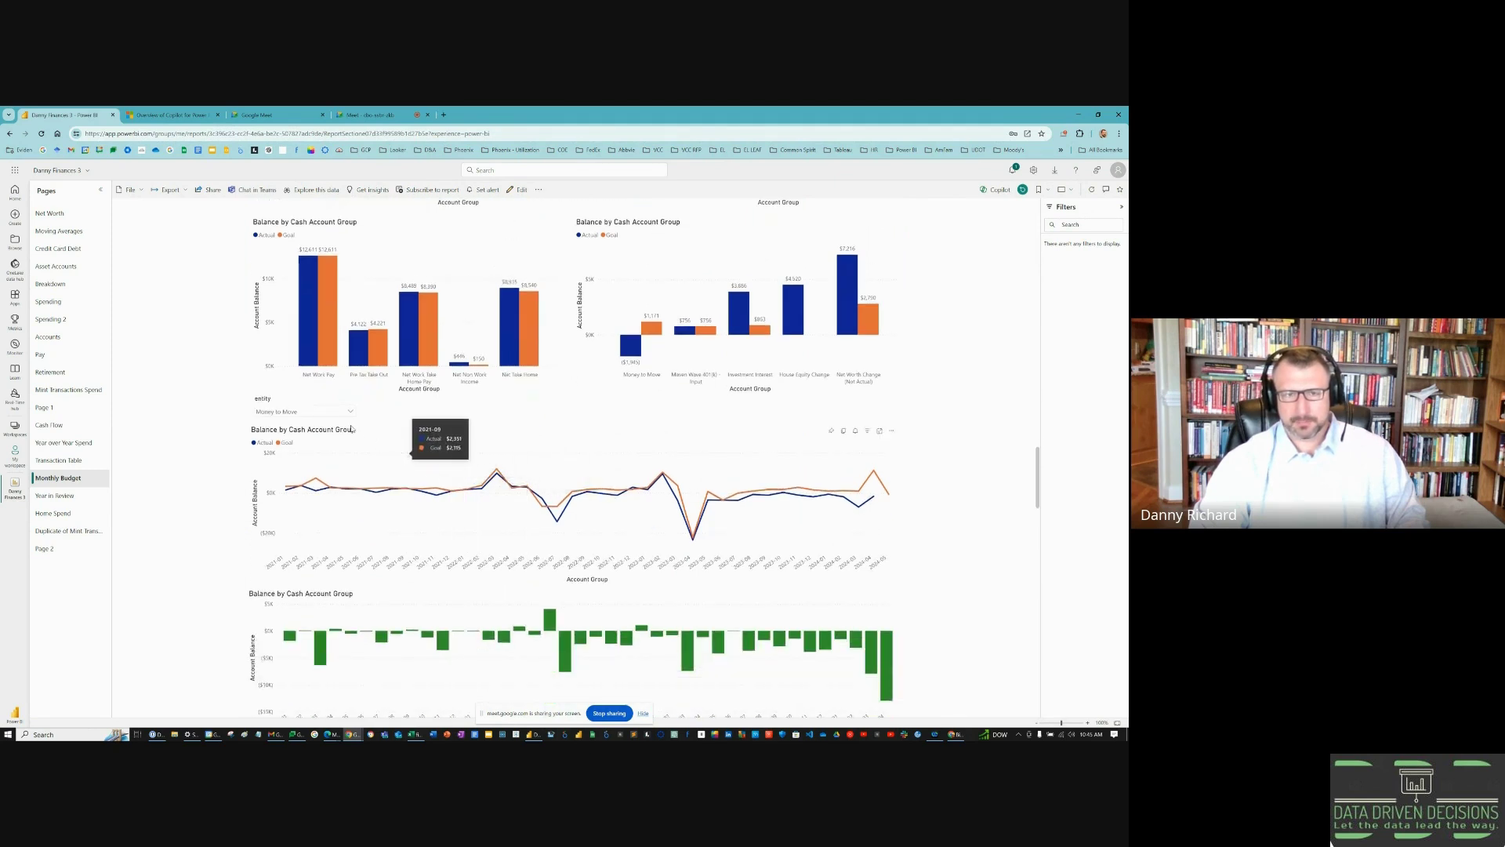
scroll(314, 424, down, 1)
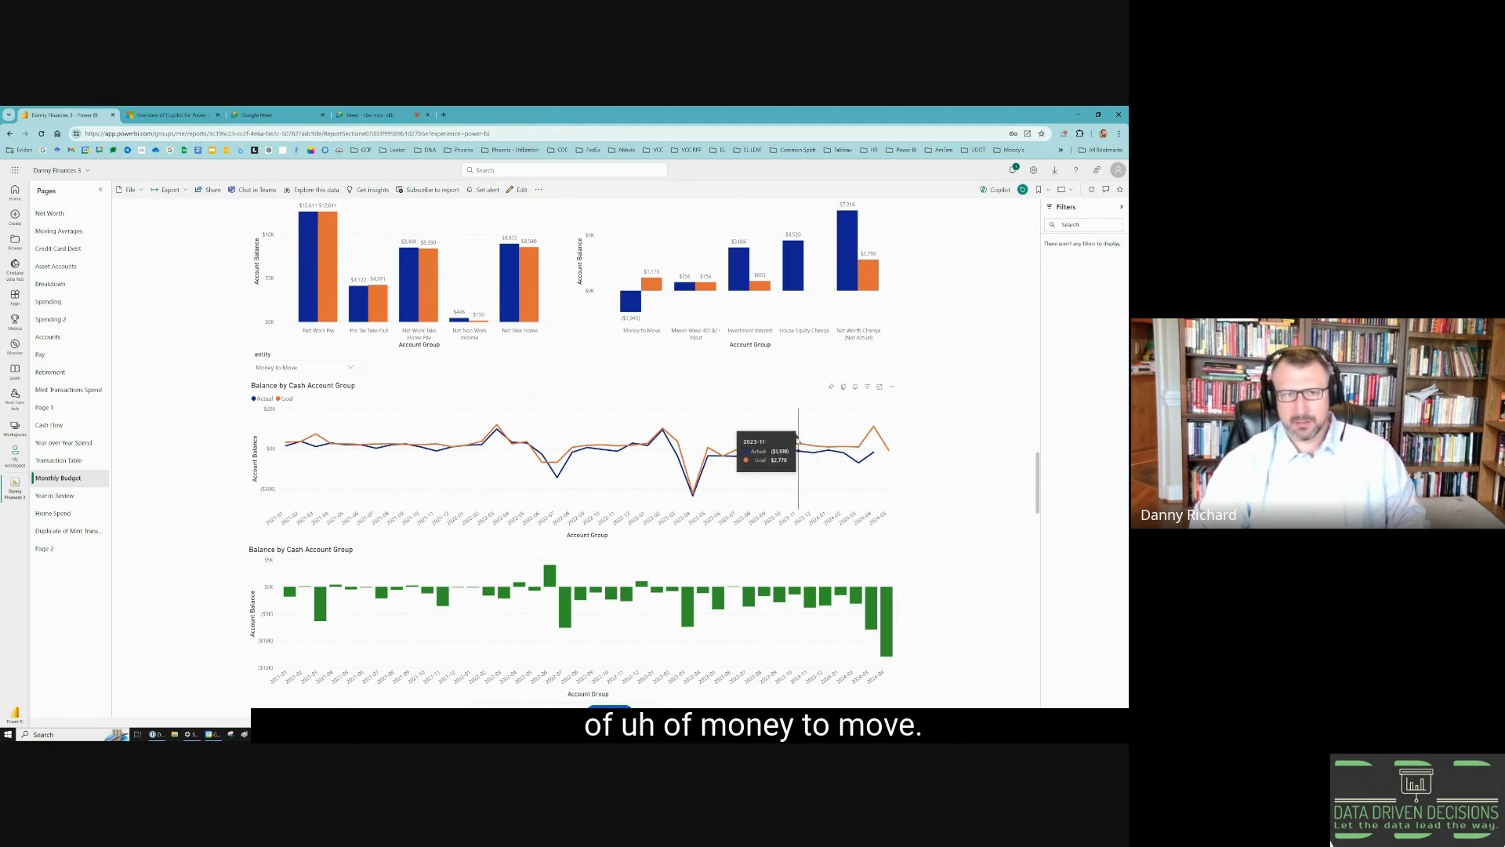
Set the entity slicer to Dog so the trend line and difference bars track dog spending.
click(279, 367)
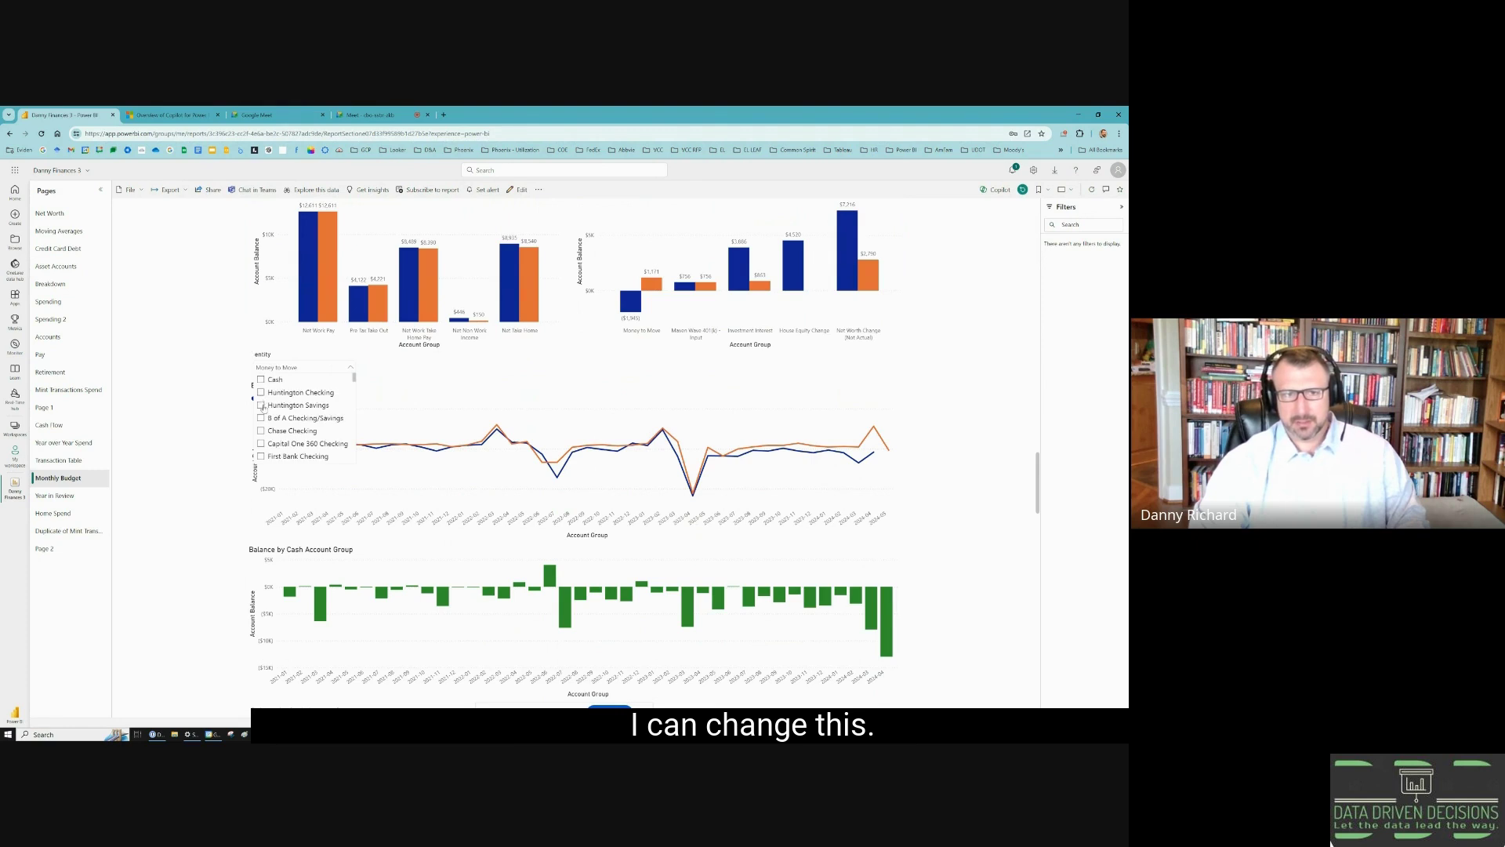
scroll(266, 404, down, 5)
scroll(273, 411, down, 6)
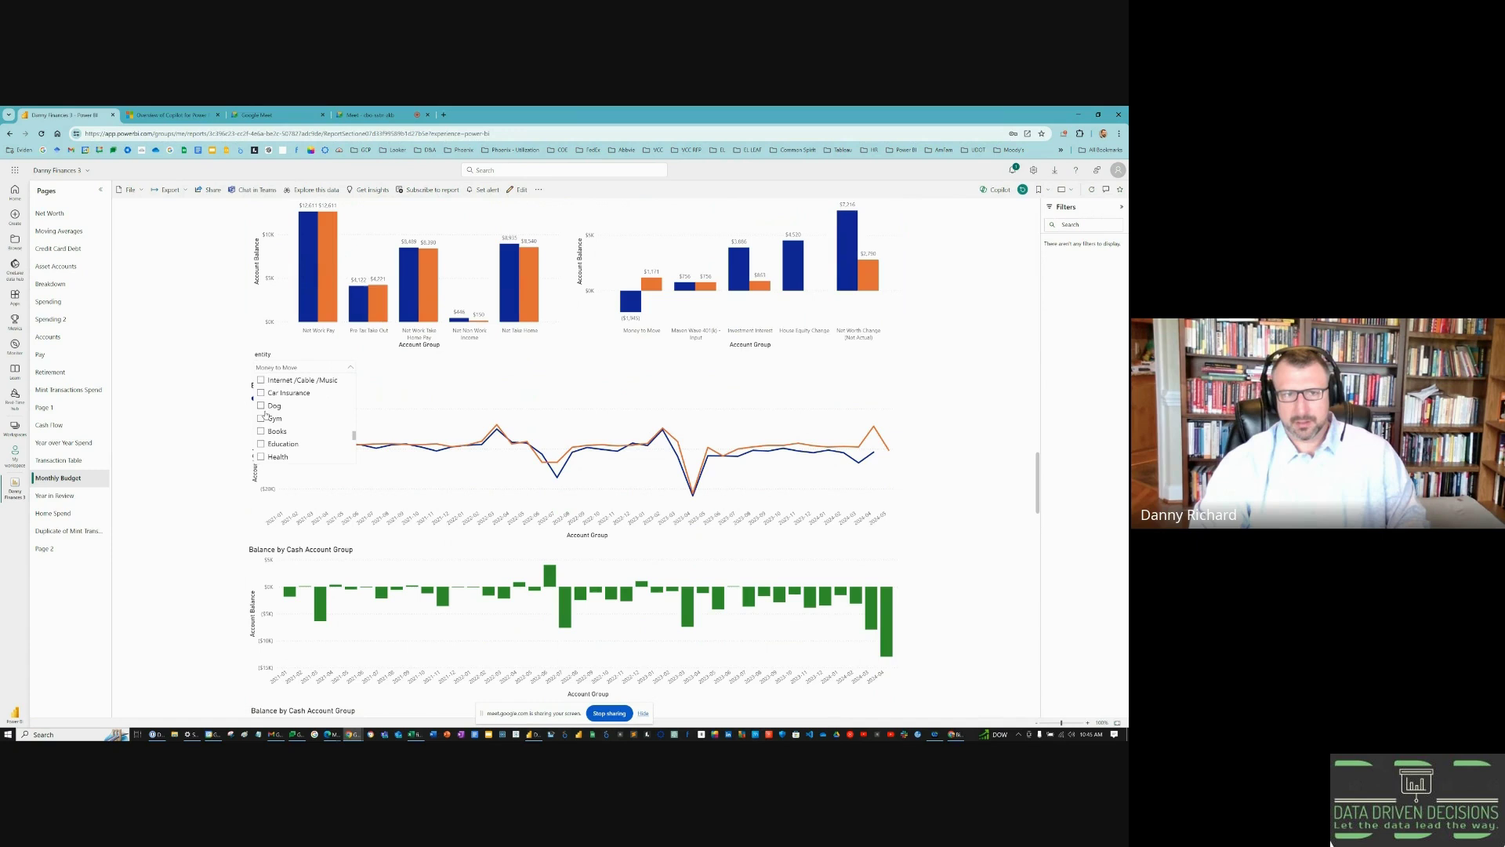
click(261, 406)
click(452, 376)
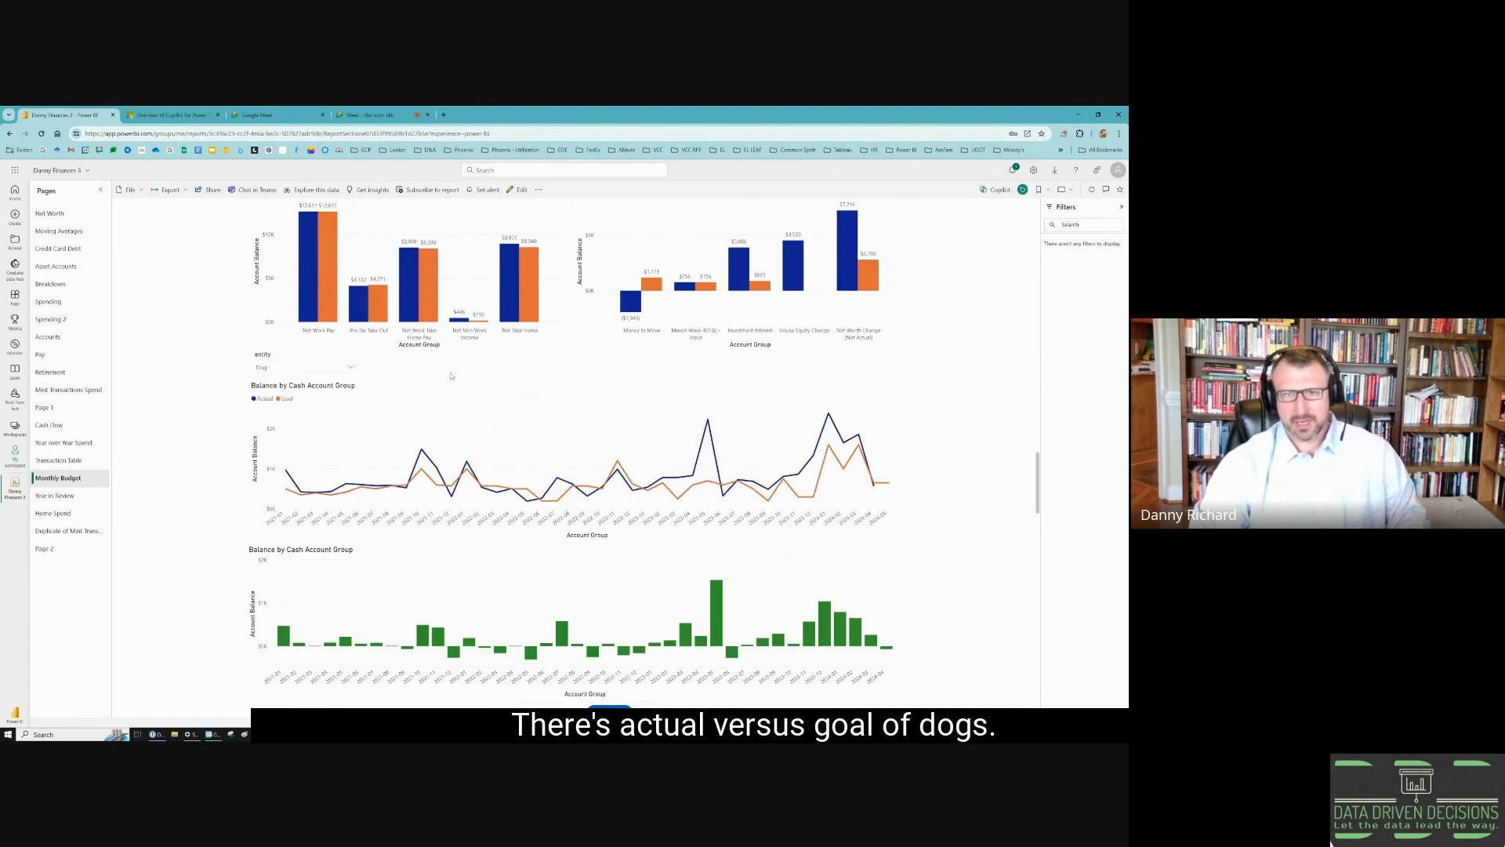
scroll(469, 410, down, 3)
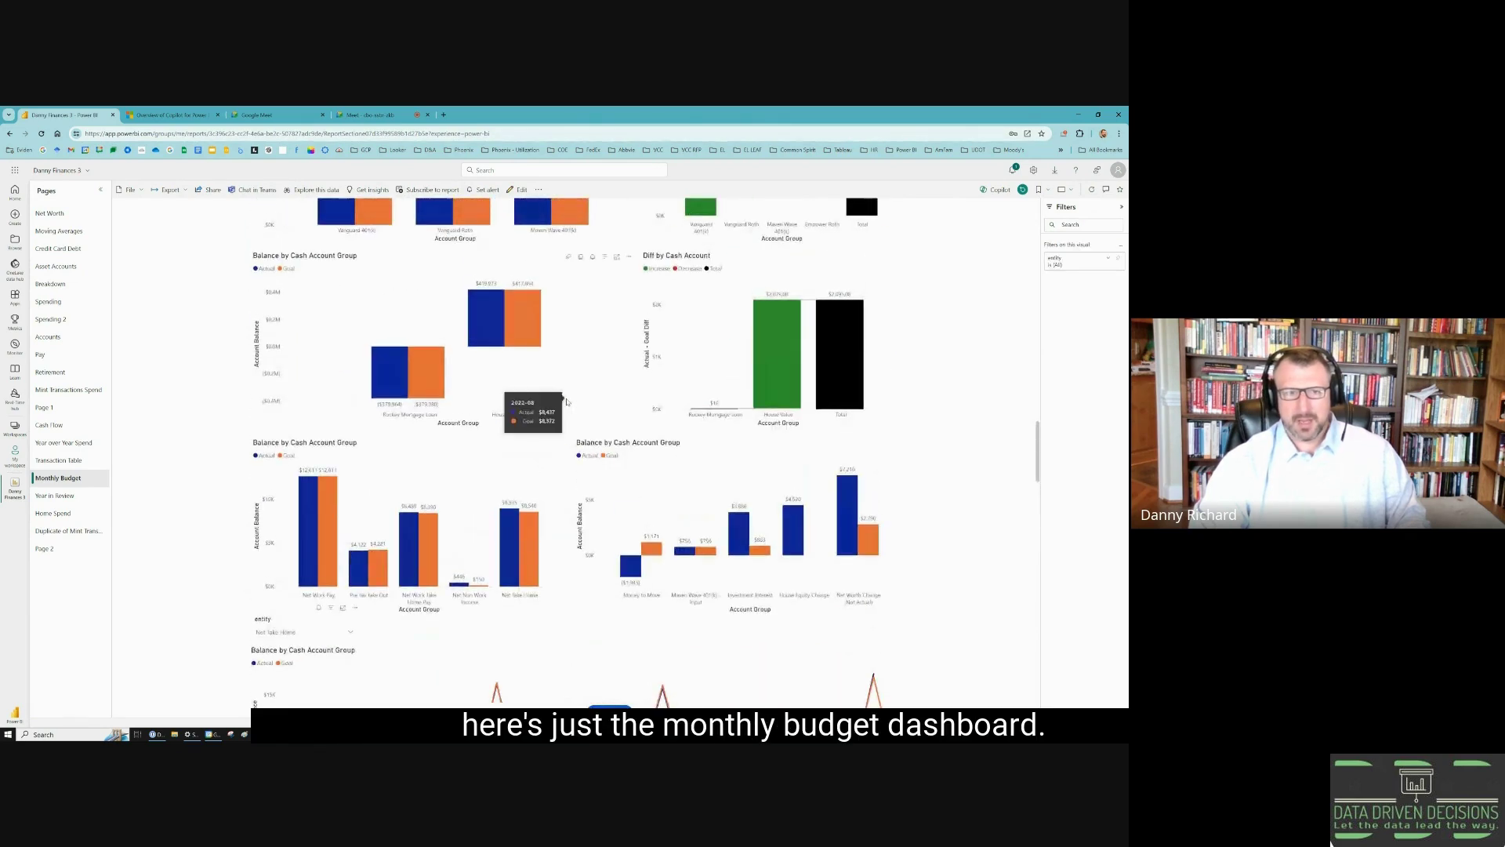
Scroll up to the Monthly Budget KPI cards showing February cash flow ($1,945) against the $1,171 goal.
scroll(560, 423, up, 5)
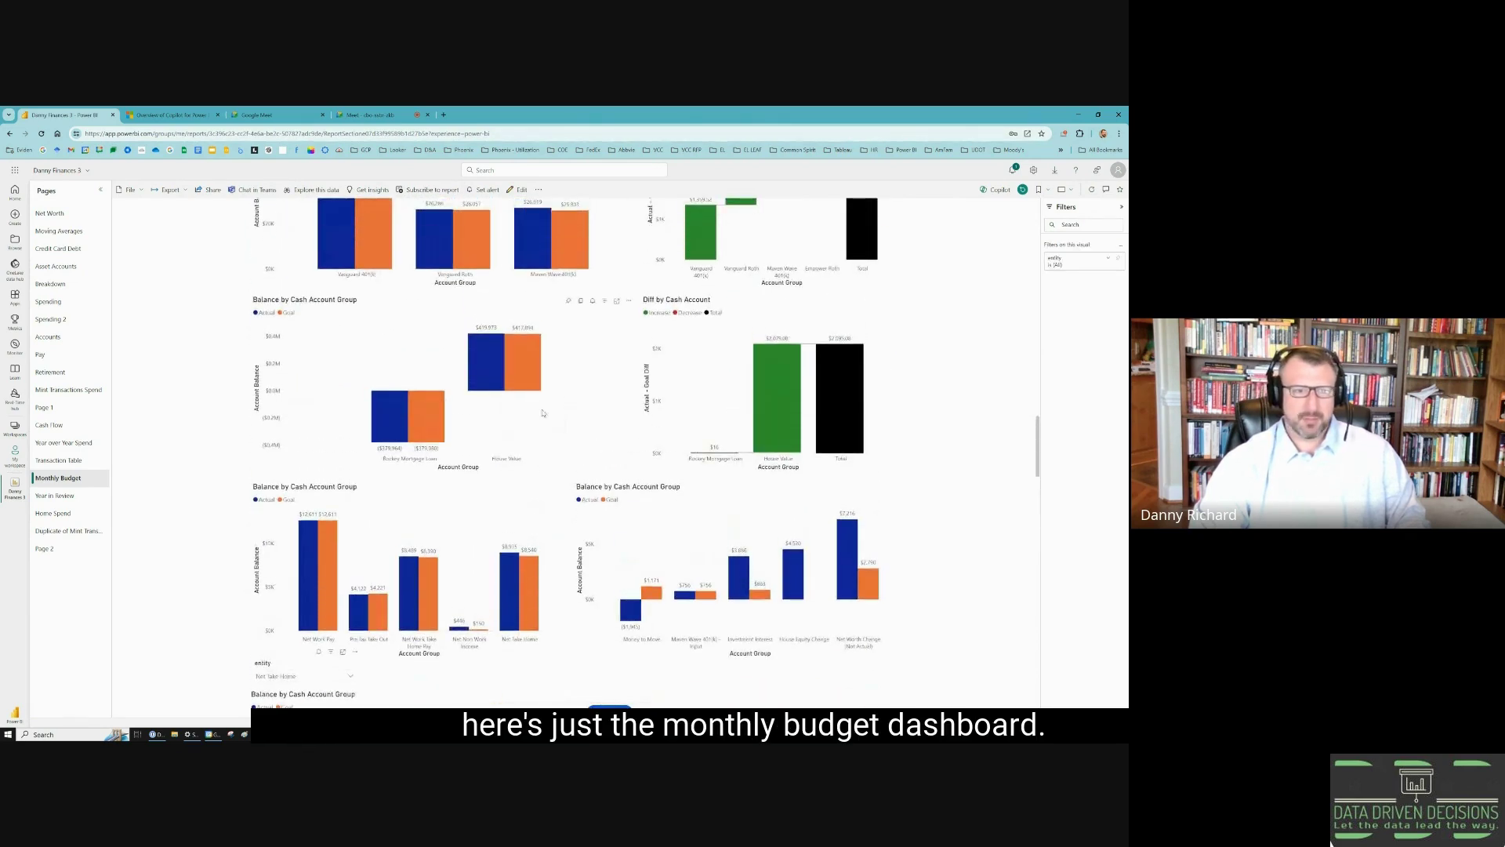
scroll(556, 455, up, 5)
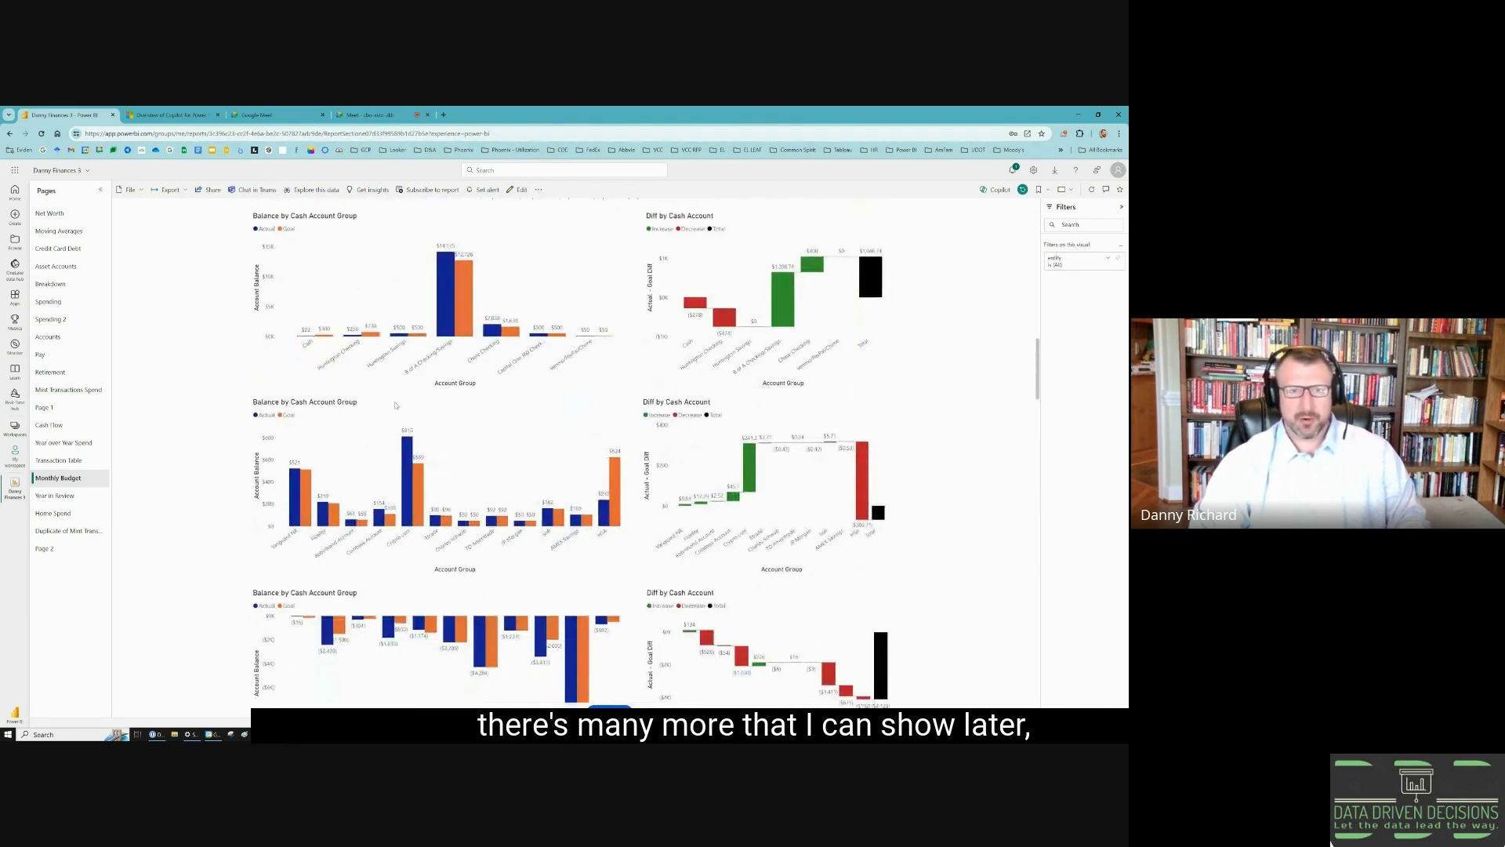
scroll(396, 406, up, 5)
scroll(396, 406, up, 5)
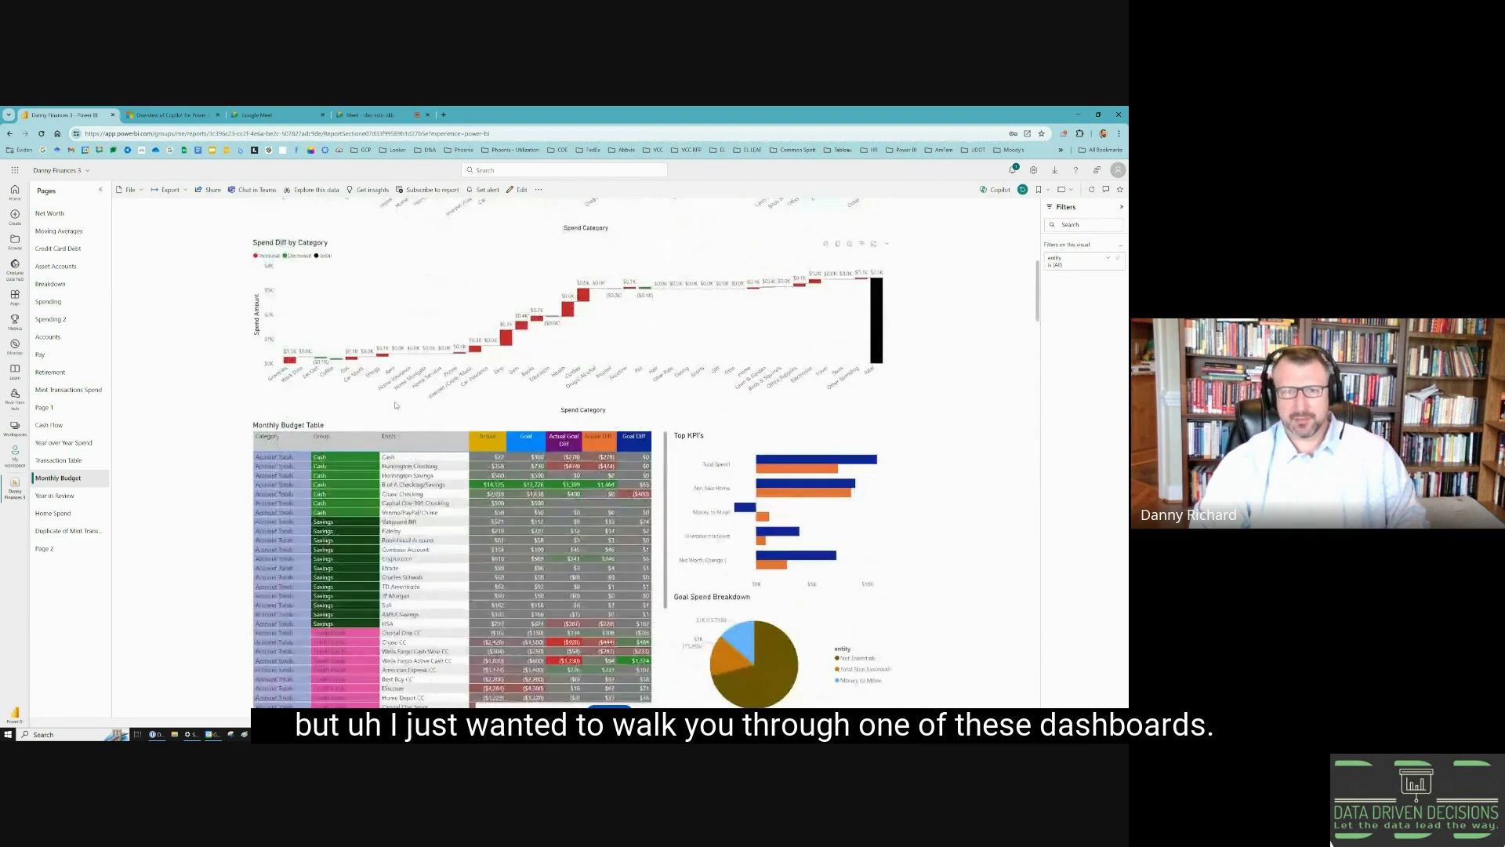
scroll(396, 406, up, 4)
scroll(396, 406, up, 3)
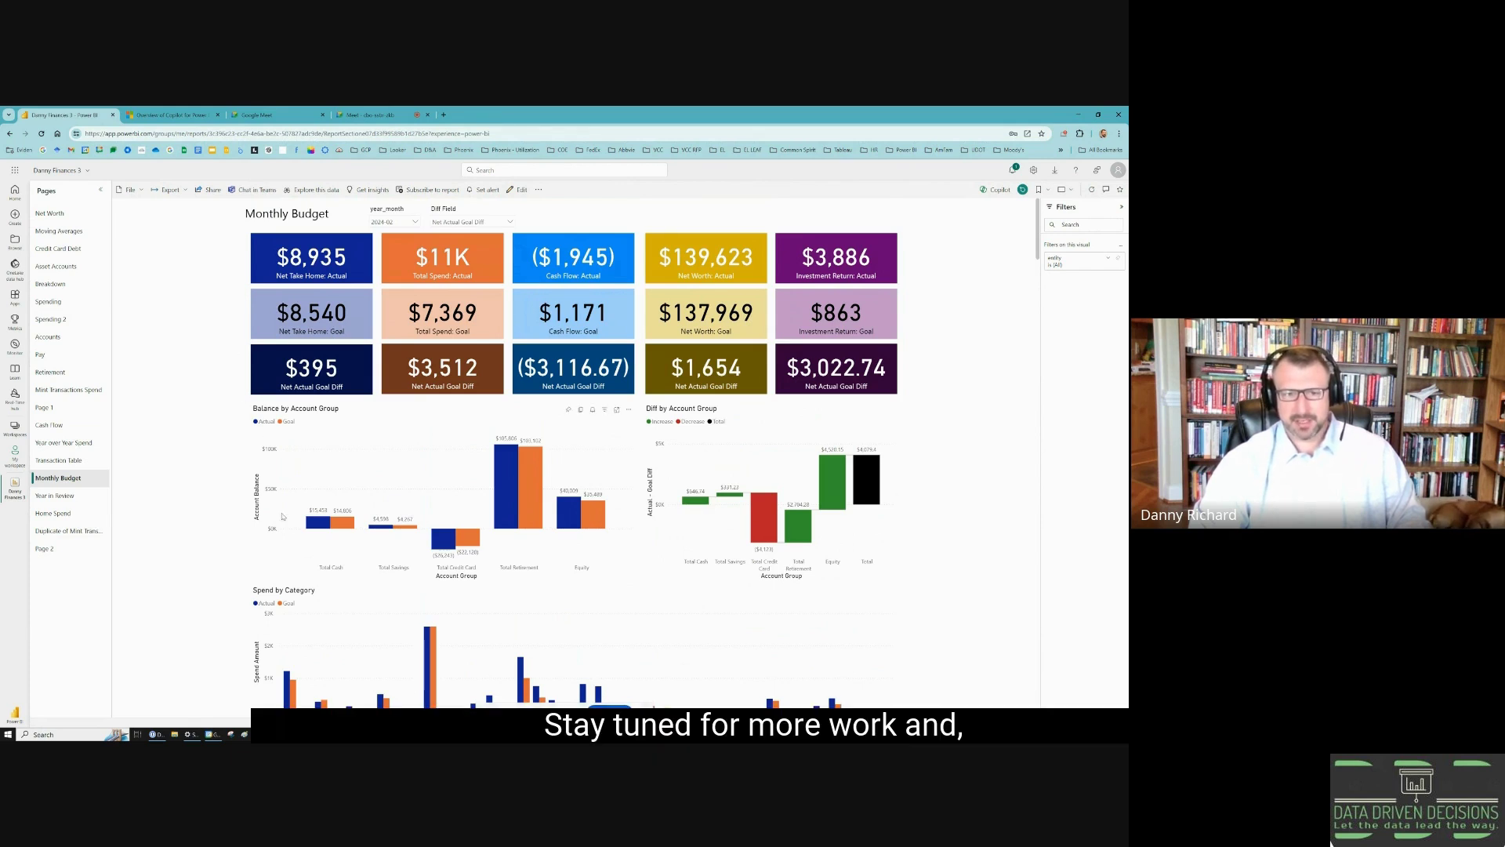
mouse_move(353, 735)
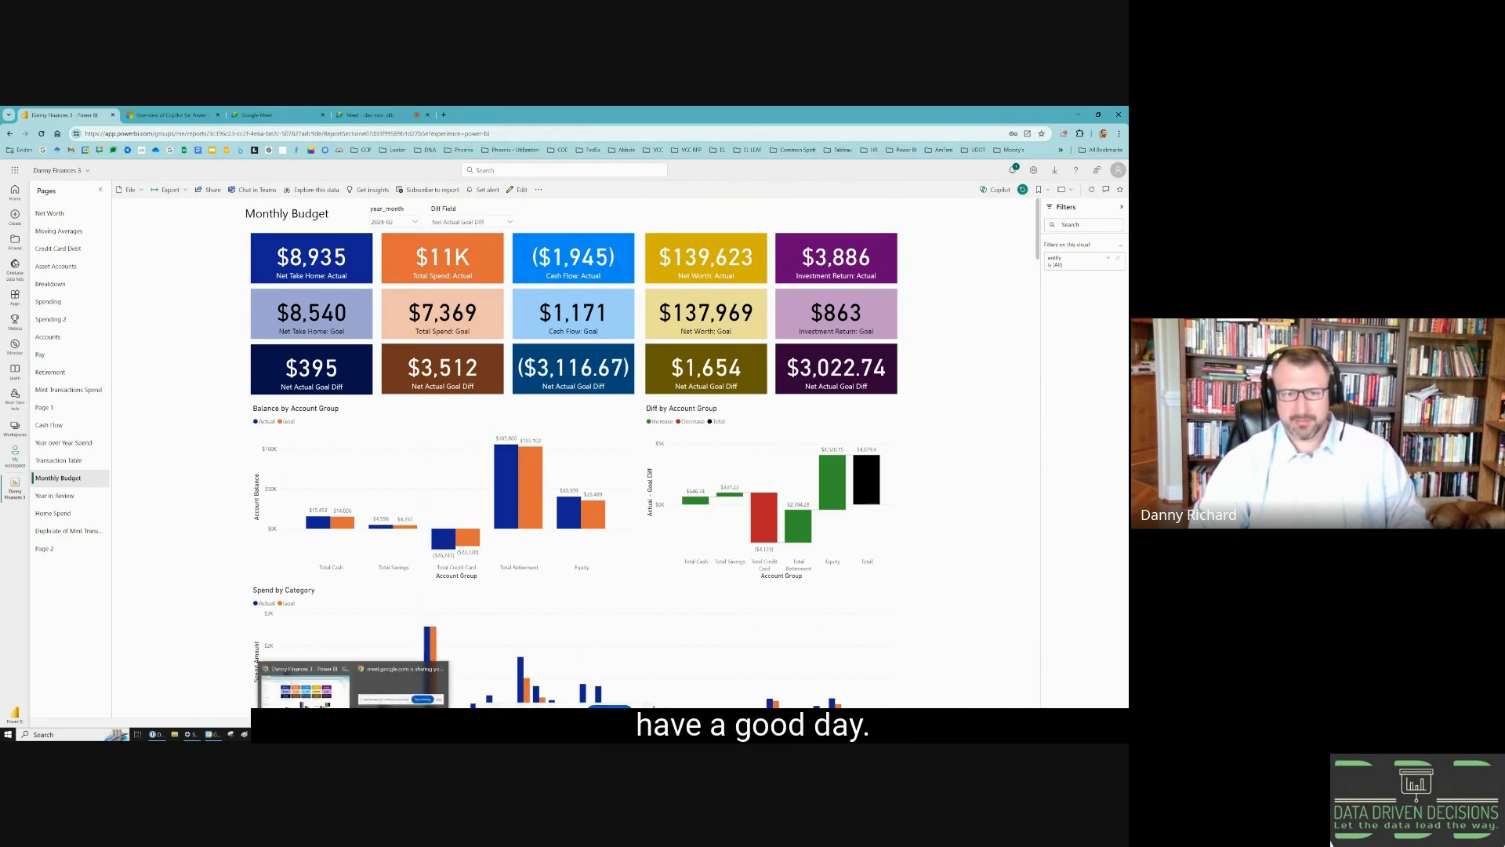